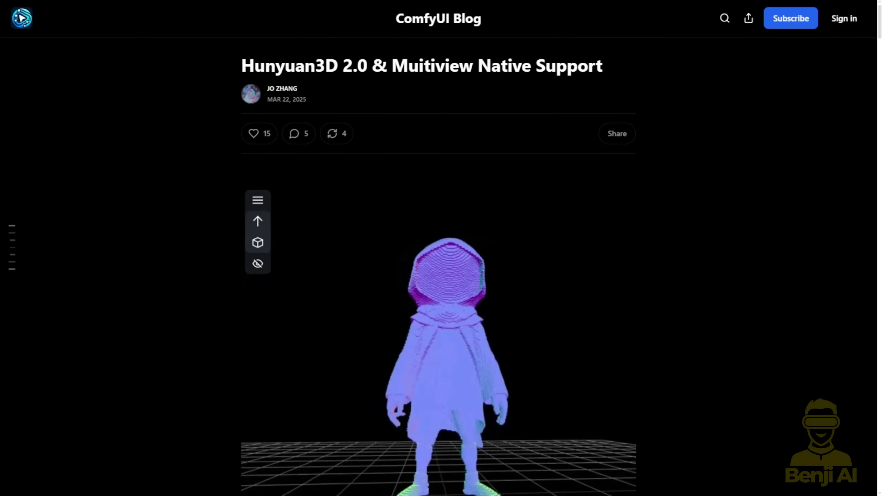
Step: Read the ComfyUI blog post on Hunyuan3D 2.0 and multiview support, covering key advantages, setup steps and the multi-view workflow
scroll(439, 248, "down", 2)
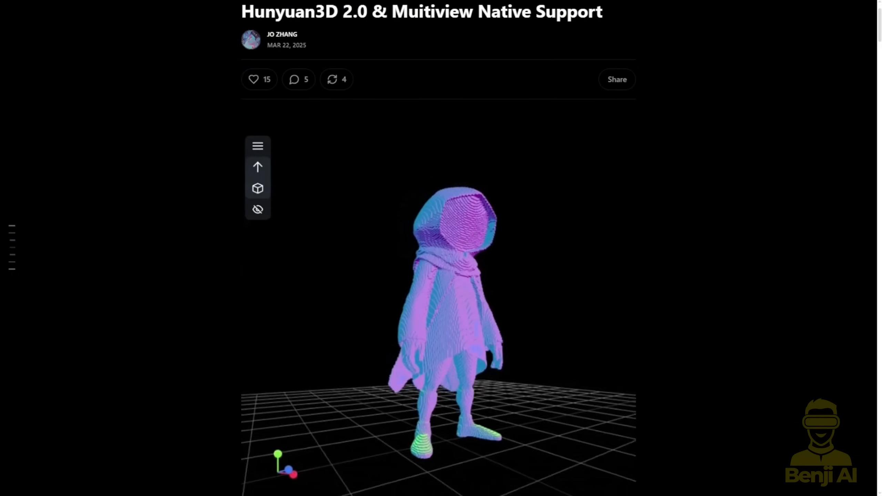
scroll(438, 248, "up", 2)
scroll(438, 248, "down", 8)
scroll(438, 248, "down", 10)
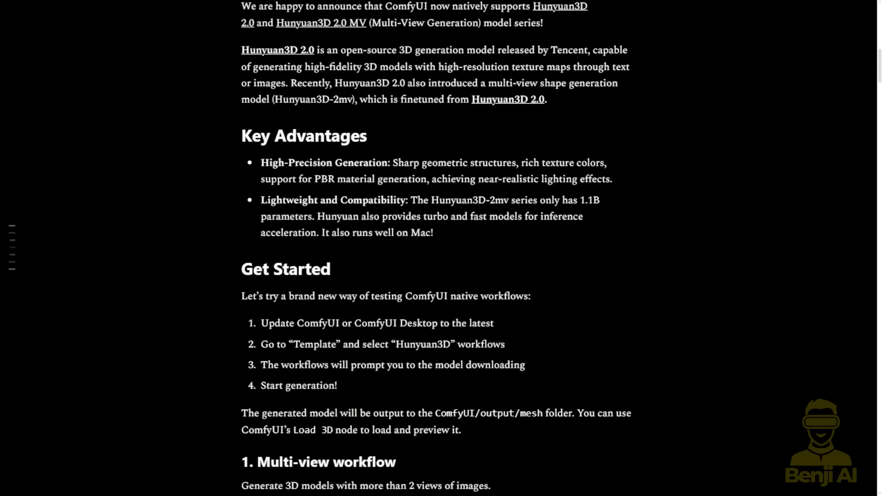
scroll(439, 248, "down", 4)
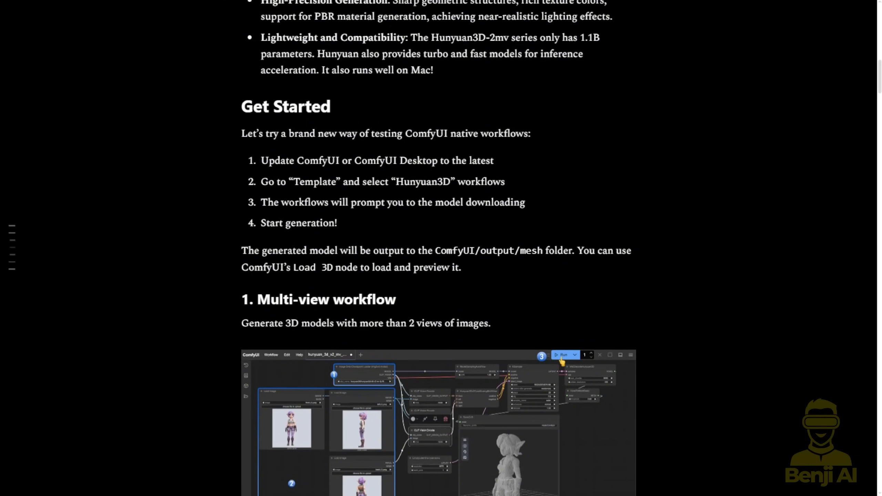
scroll(439, 248, "down", 3)
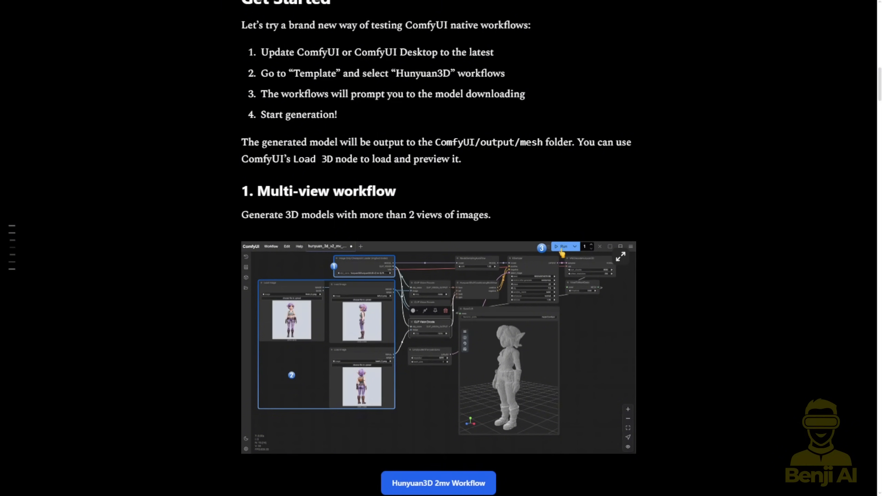
scroll(439, 347, "up", 10)
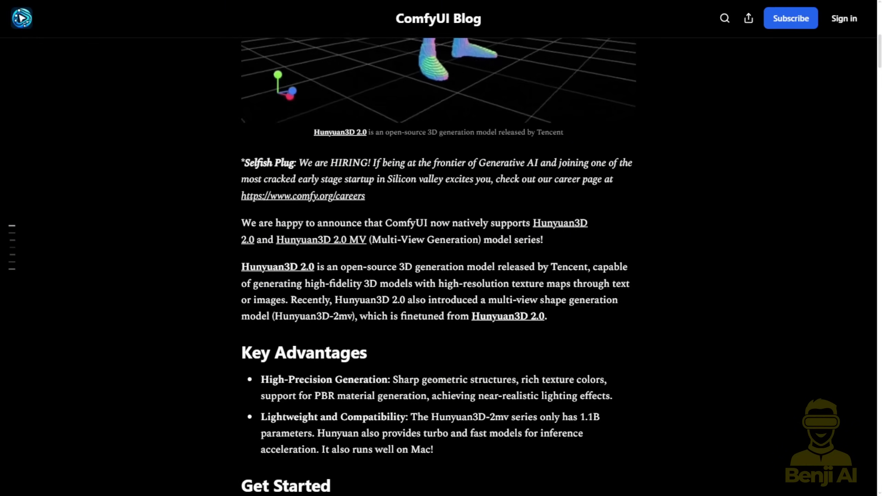
scroll(439, 249, "down", 1)
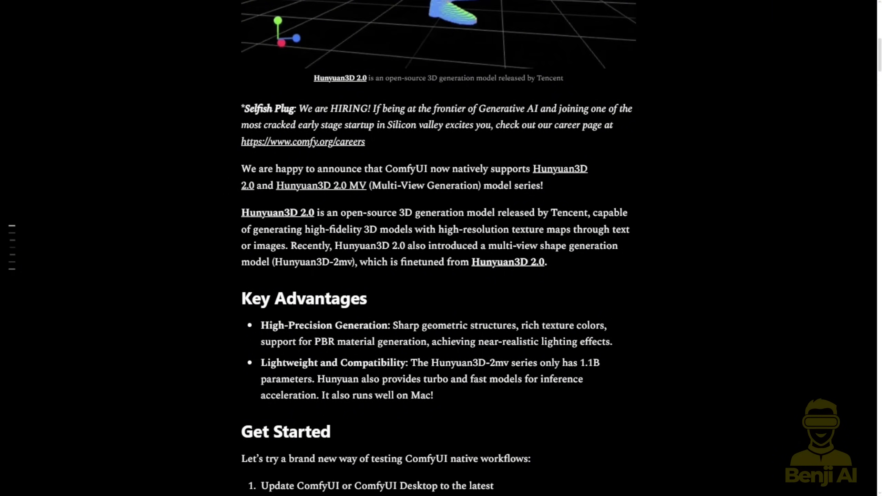
left_click_drag(501, 170, 394, 185)
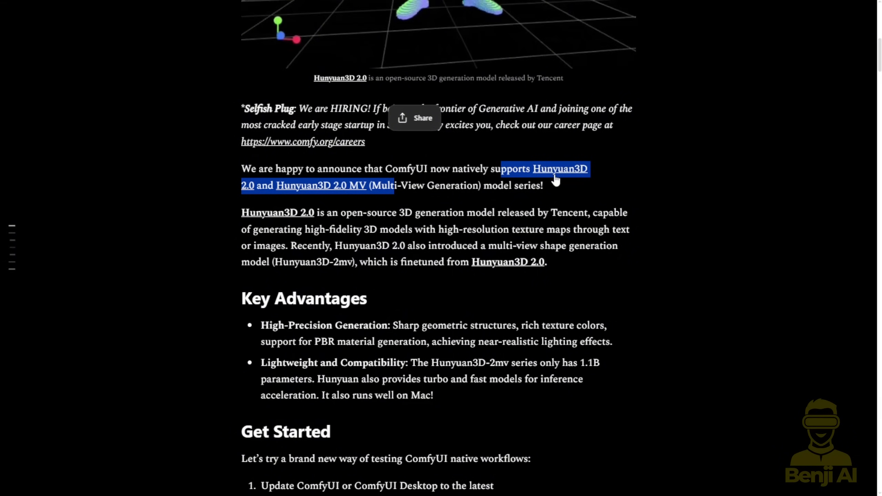
left_click(288, 198)
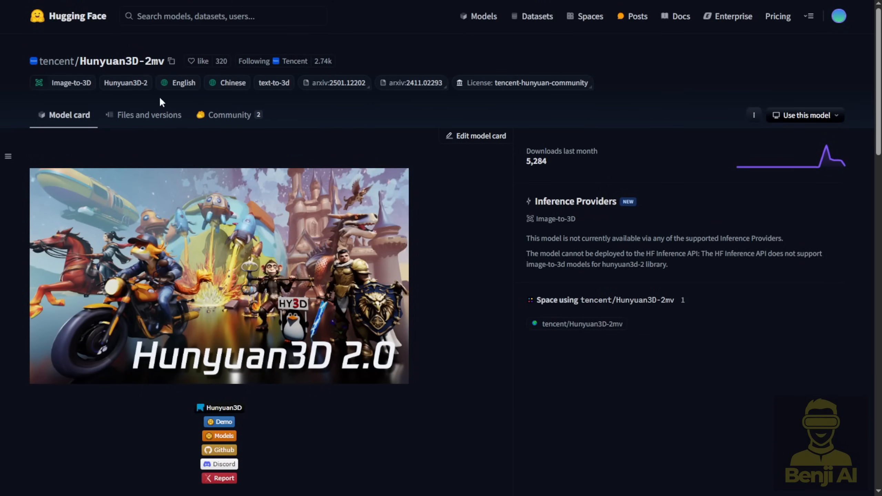
Step: Inspect the model files in the hunyuan3d-dit-v2-mv folder of the tencent/Hunyuan3D-2mv repository, and return to the repository's file list
left_click(162, 124)
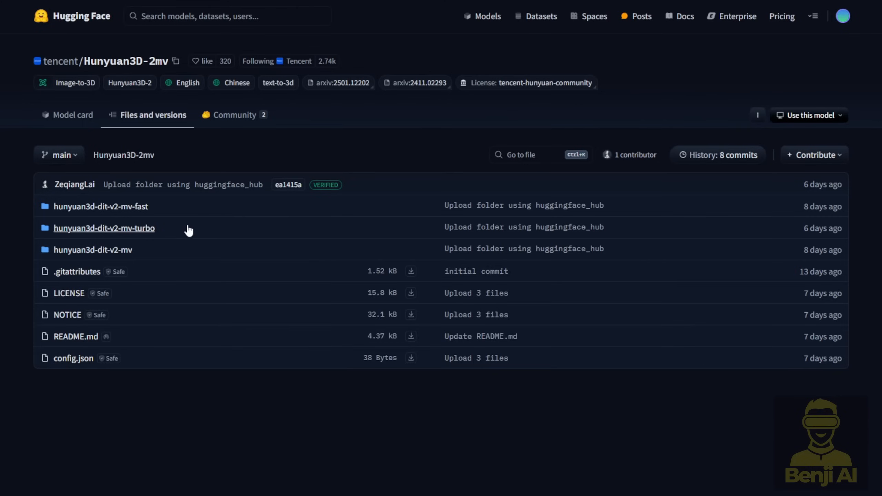
left_click(91, 250)
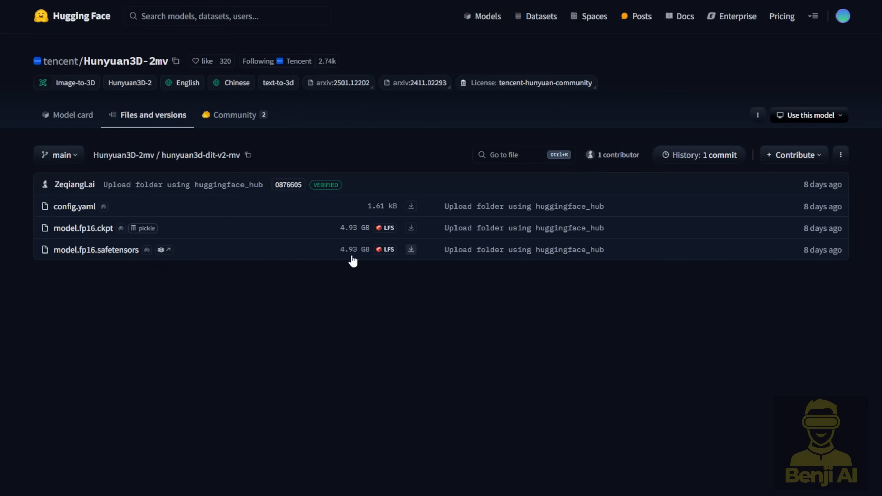
key("alt+Left")
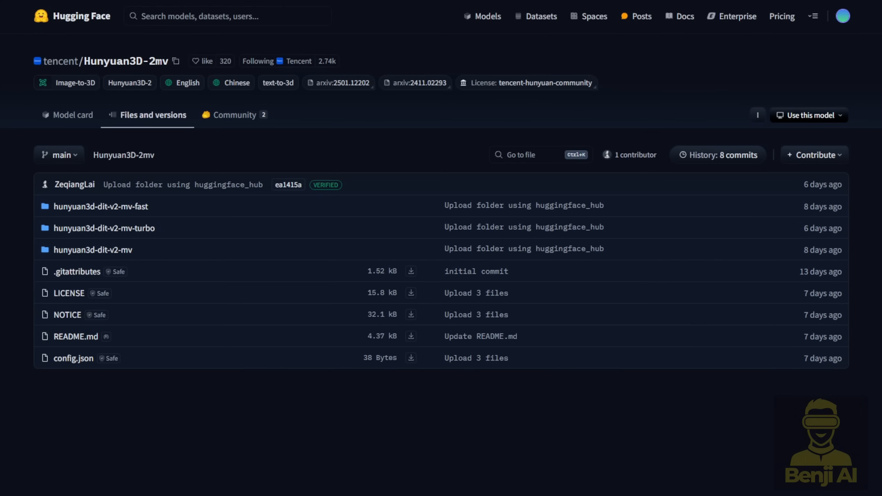
Step: Switch to the tencent/Hunyuan3D-2 repository and examine the model files in the hunyuan3d-paint-v2-0/unet folder
key("ctrl+Tab")
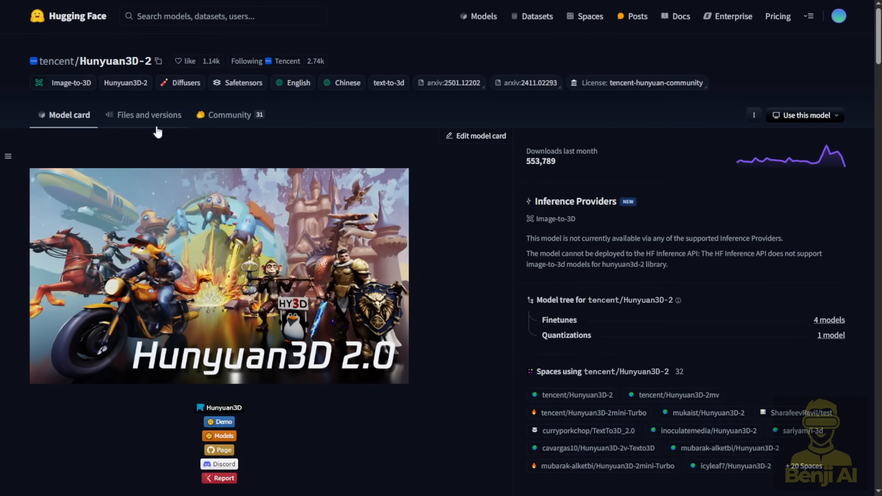
left_click(162, 118)
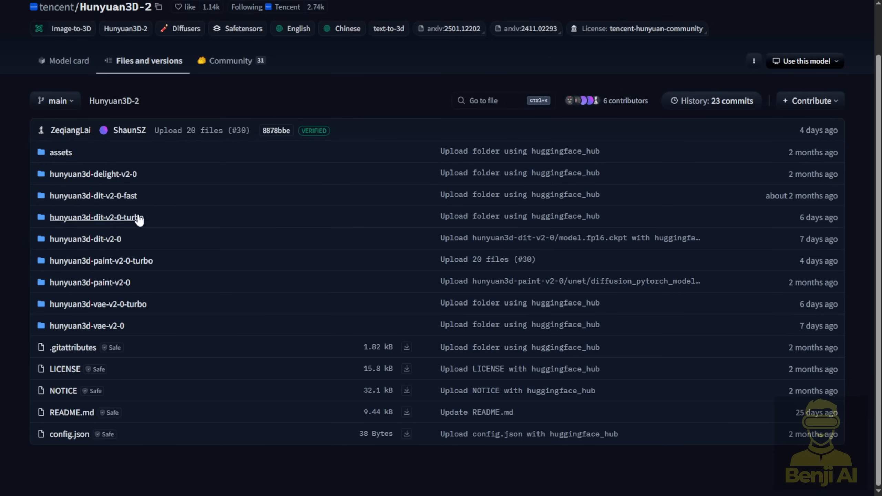
left_click(103, 282)
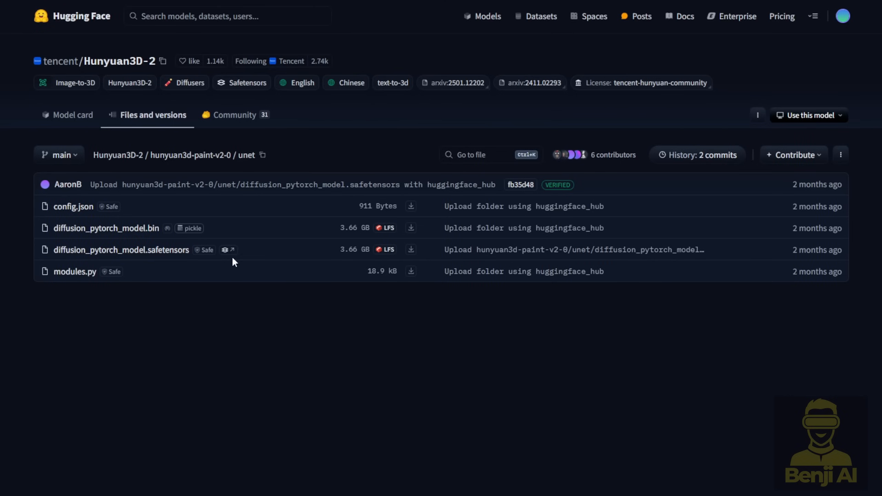
left_click_drag(231, 256, 54, 253)
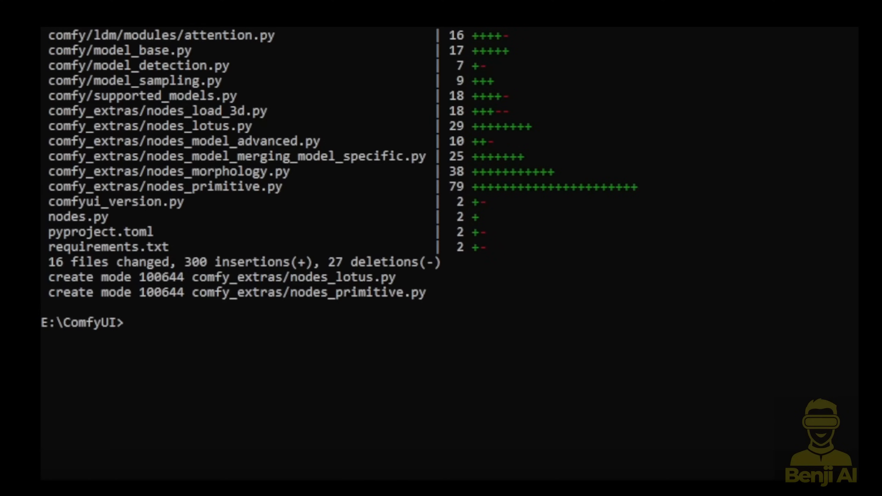
Step: Activate the comfyui conda environment in the terminal and run python main.py from E:\ComfyUI
right_click(119, 298)
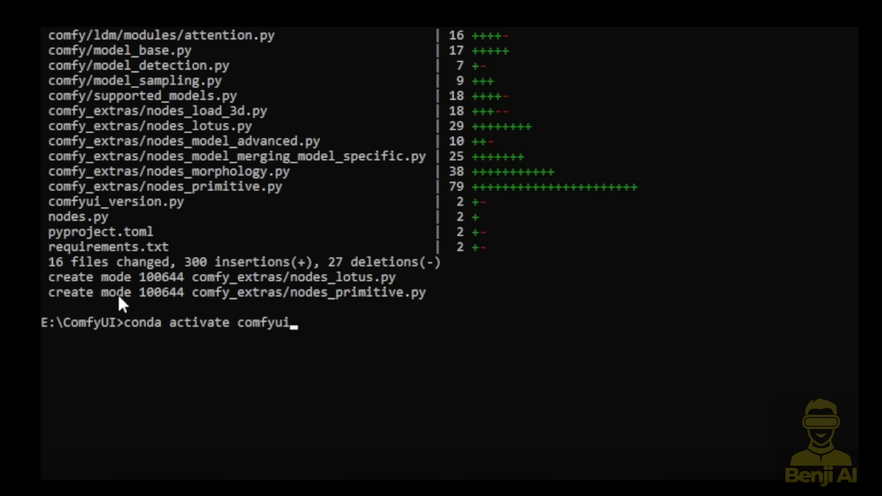
key("Return")
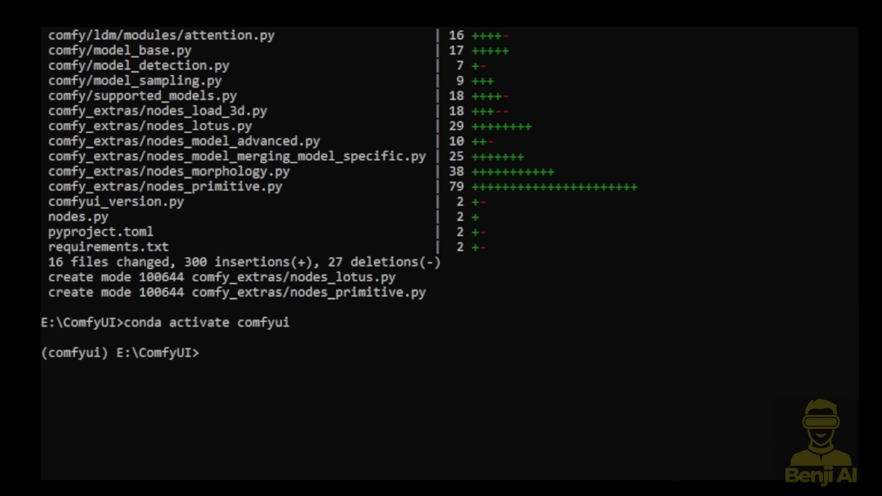
right_click(288, 349)
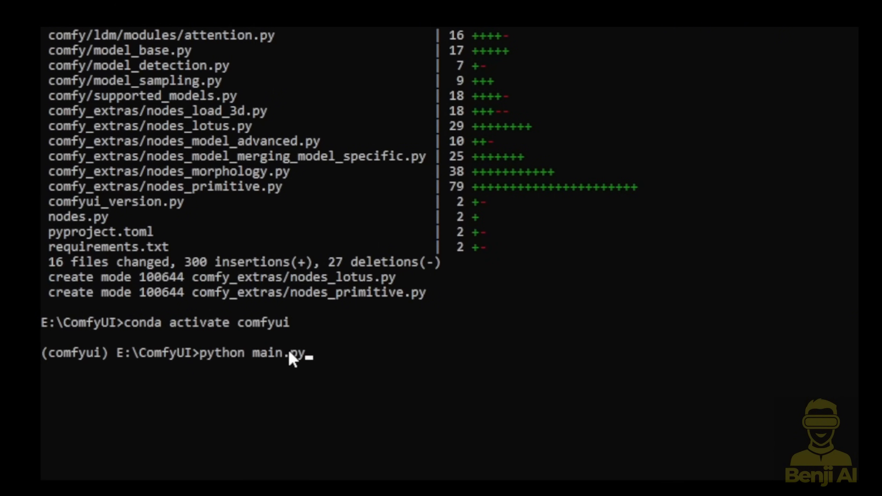
key("Return")
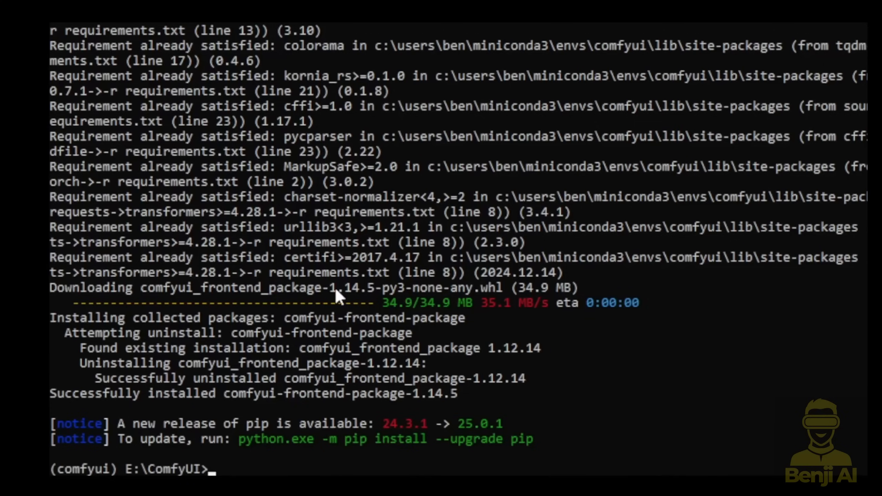
Step: Recall the earlier python main.py command and run it again to start the updated ComfyUI server
key("Up")
key("Up")
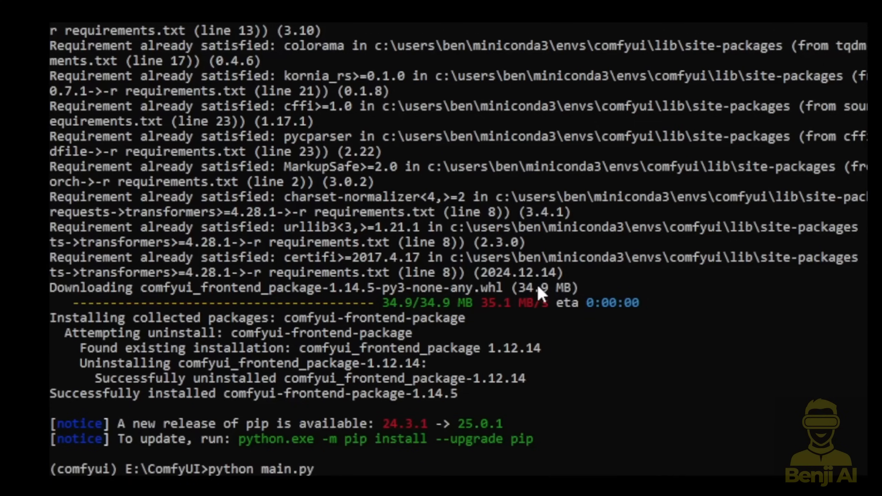
key("Return")
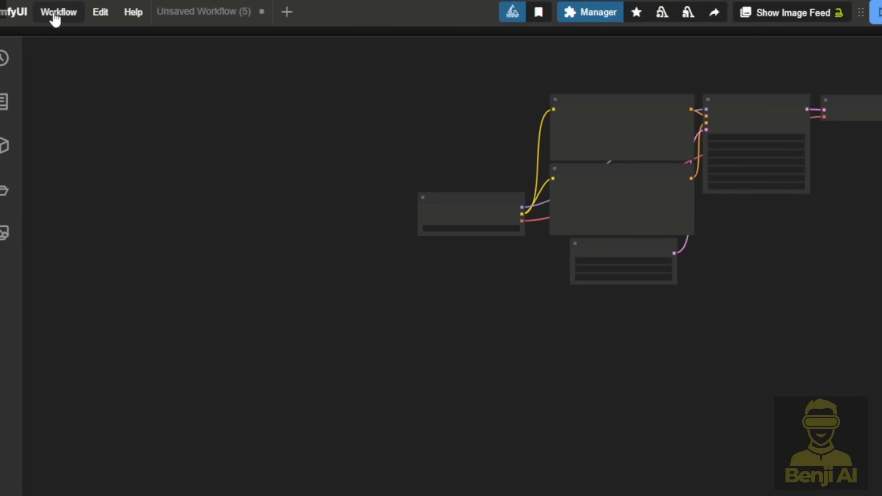
Step: Load the Hunyuan3D 2.0 MV workflow from the 3D category of the ComfyUI example templates
left_click(55, 17)
left_click(55, 17)
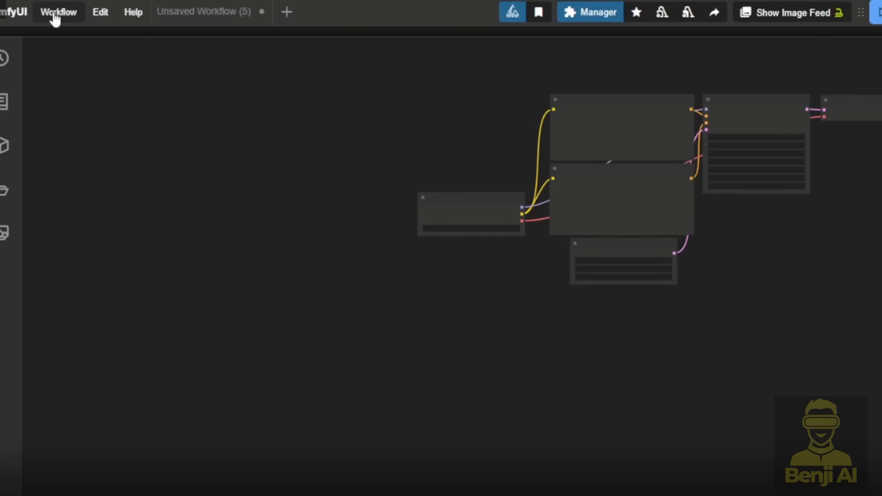
left_click(55, 17)
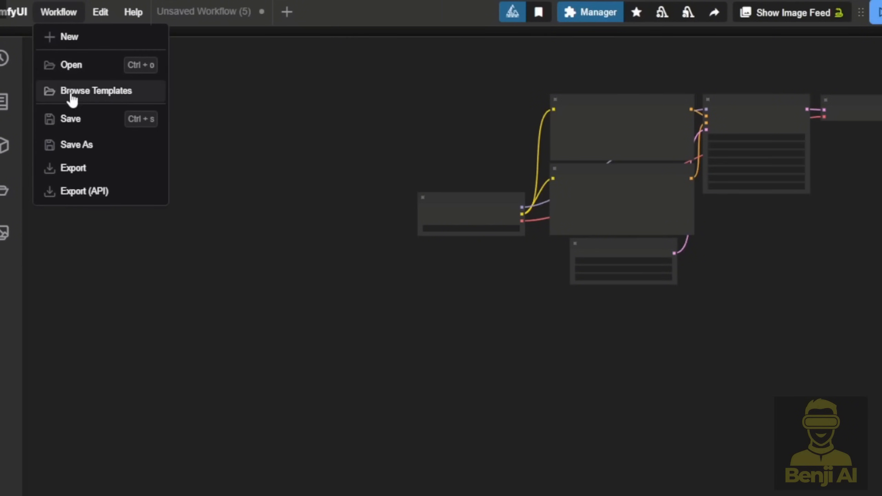
left_click(88, 91)
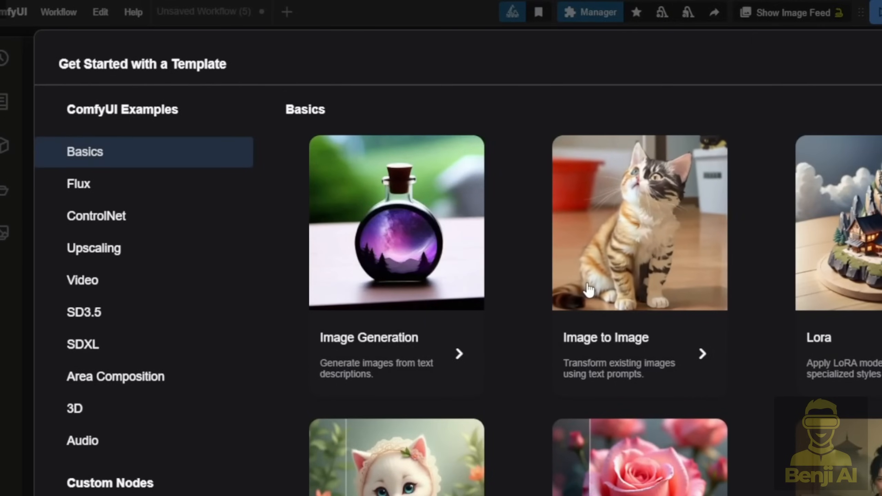
left_click(98, 406)
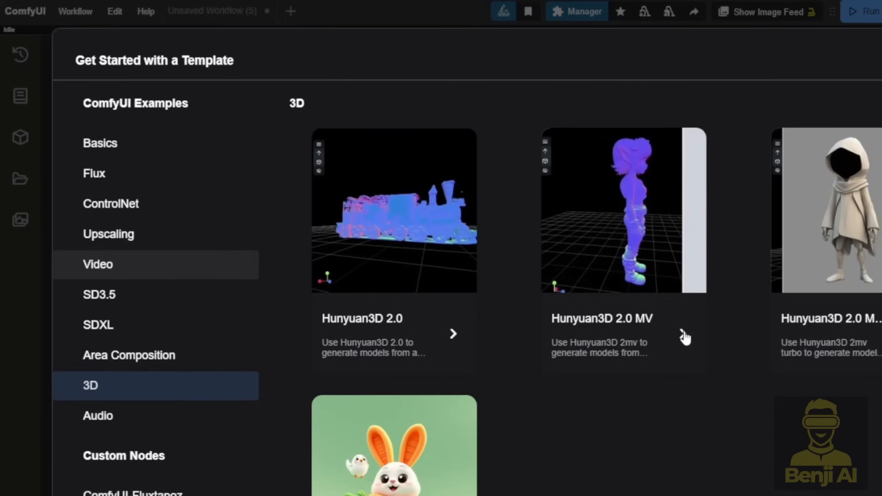
left_click(701, 353)
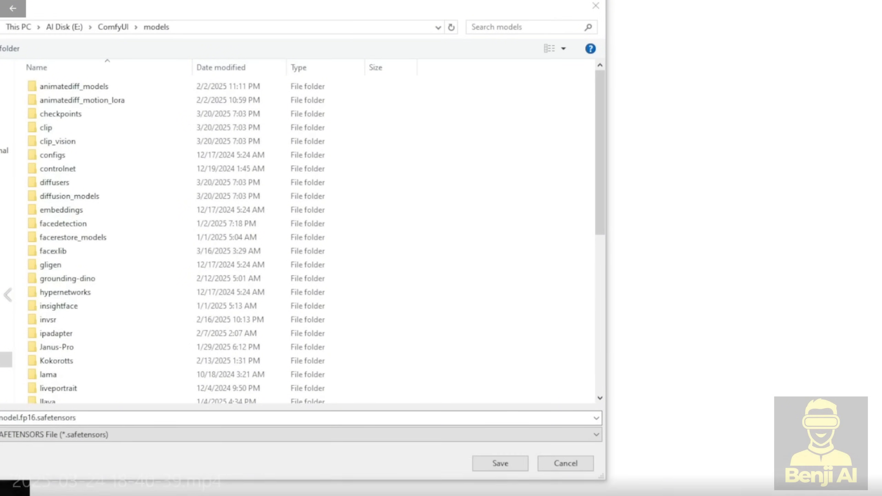
Step: Set the model download's destination to ComfyUI/models/checkpoints and rename the file as hunyuan3d-dit-v2-mv.safetensors, removing the duplicate extension
left_click(264, 14)
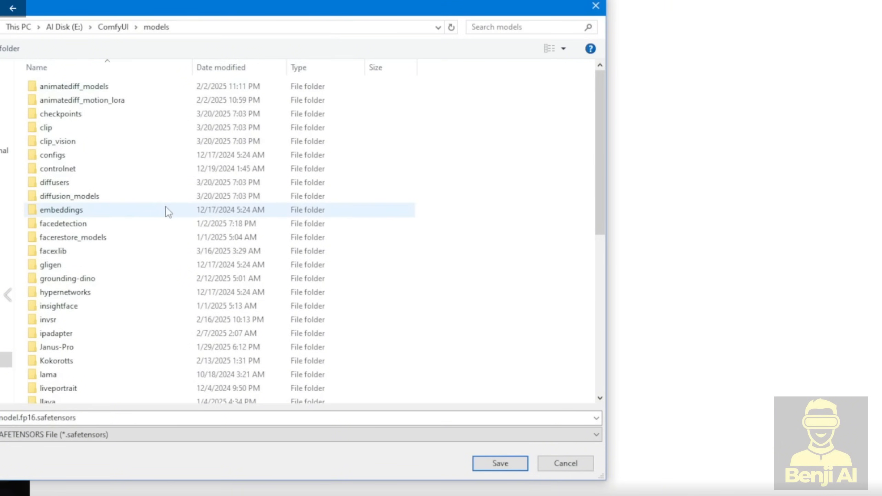
left_click(98, 115)
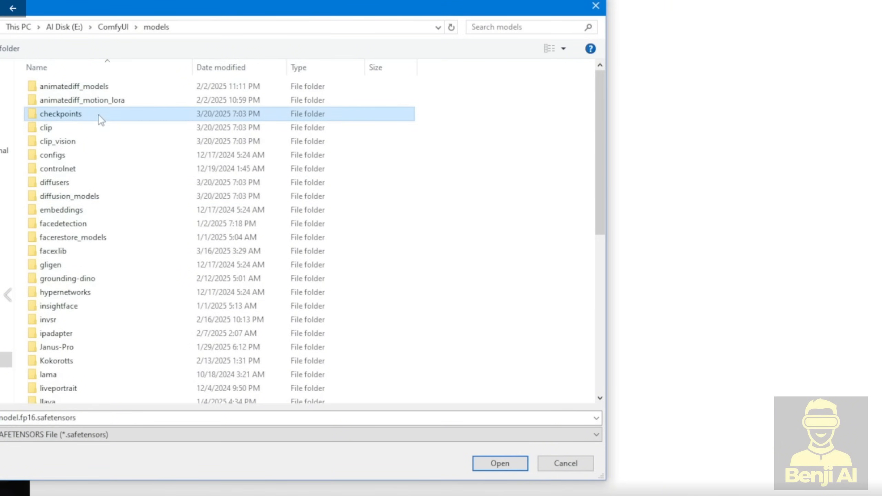
double_click(95, 118)
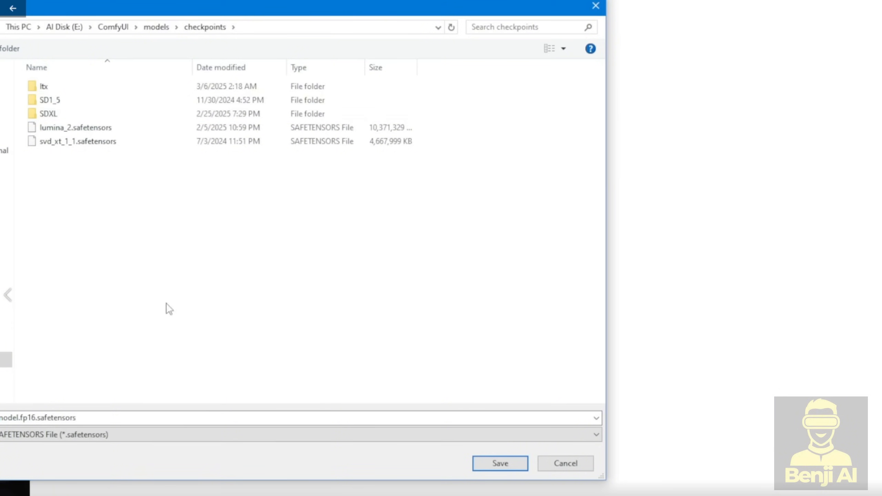
double_click(30, 417)
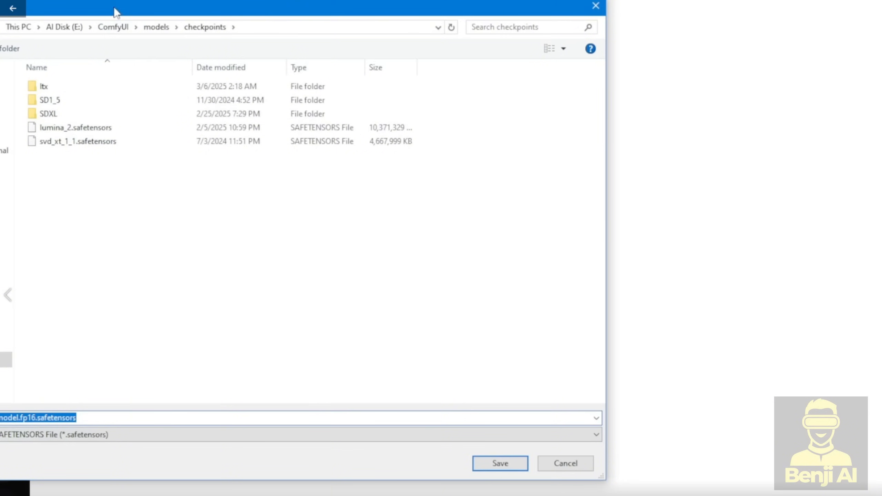
left_click_drag(116, 12, 125, 12)
type("checkpoints / hunyuan3d-dit-v2-mv.safetensors.safetensors")
key("ctrl+shift+Left")
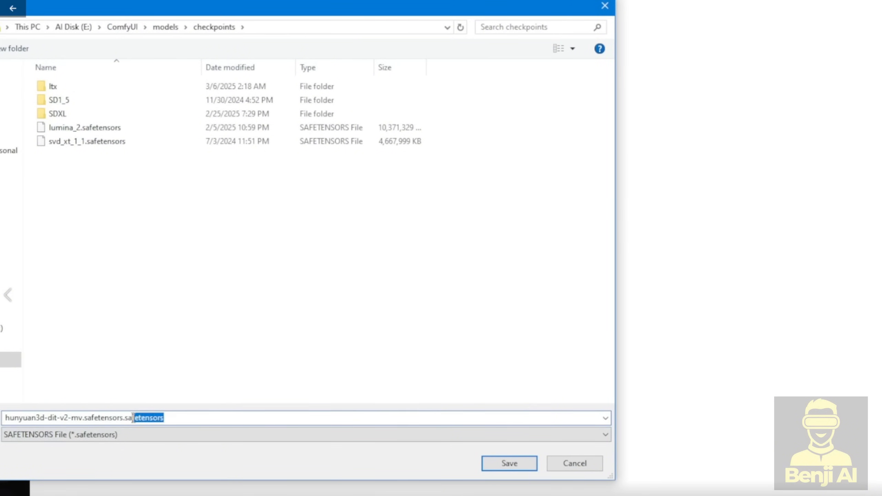
key("BackSpace")
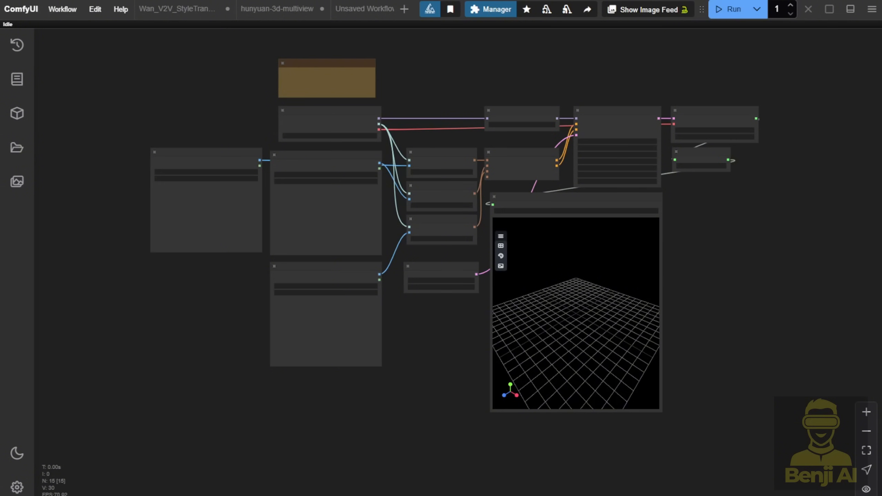
Step: Set the checkpoint in the Image Only Checkpoint Loader node to hunyuan3d-dit-v2-0-turbo.fp16.safetensors
scroll(257, 143, "up", 6)
left_click_drag(278, 97, 258, 154)
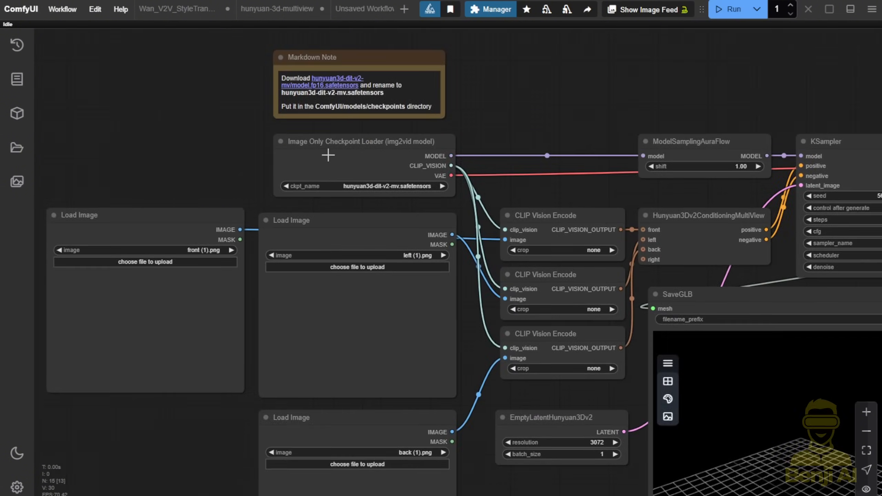
scroll(423, 191, "up", 3)
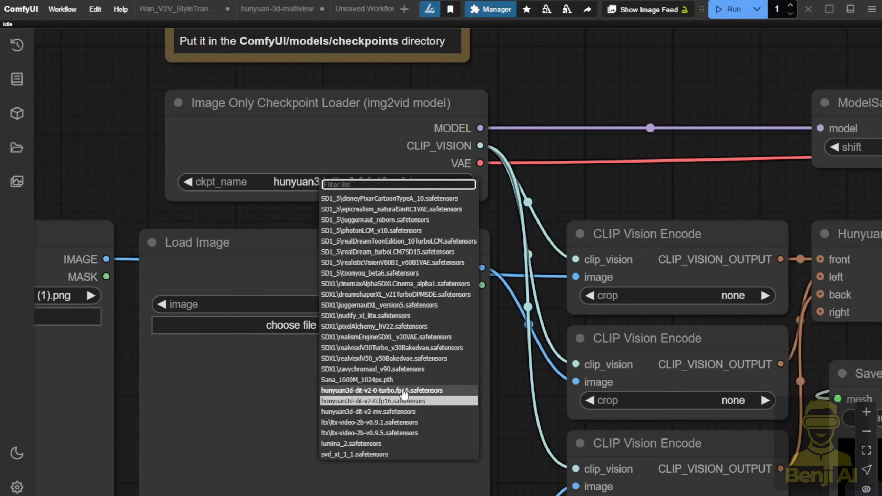
left_click(357, 352)
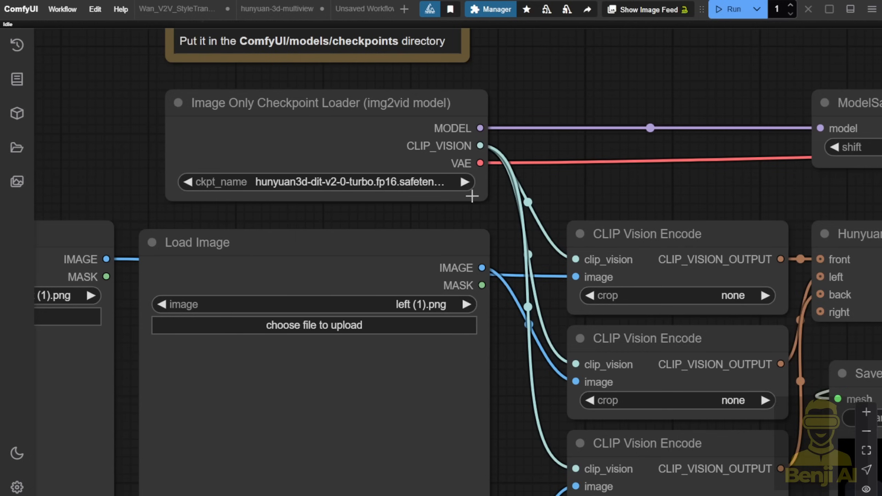
Step: Widen the Image Only Checkpoint Loader node and set its checkpoint to hunyuan3d-dit-v2-mv.safetensors
left_click_drag(485, 199, 521, 199)
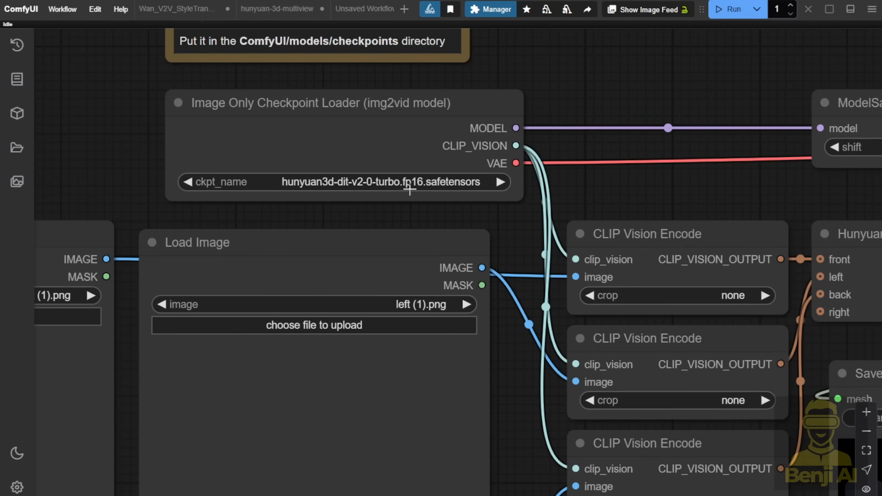
left_click_drag(407, 102, 396, 102)
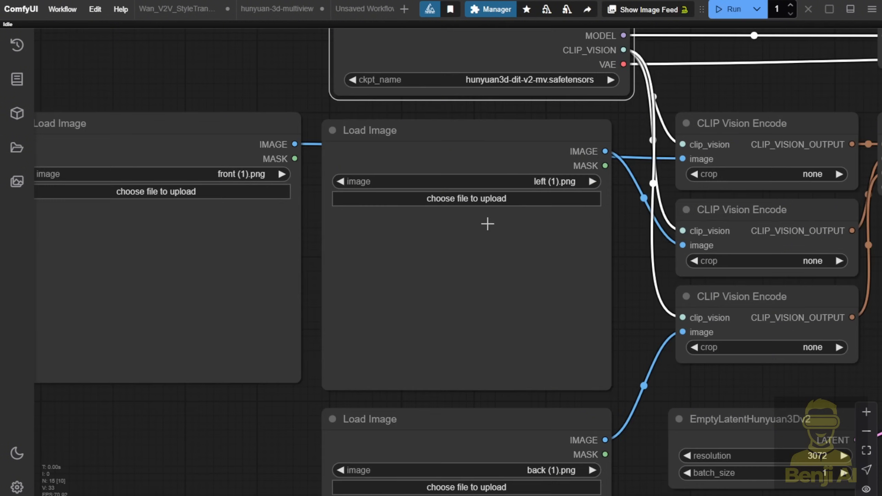
Step: Arrange the front, left and back Load Image nodes in one vertical column beside the checkpoint loader
scroll(361, 193, "down", 2)
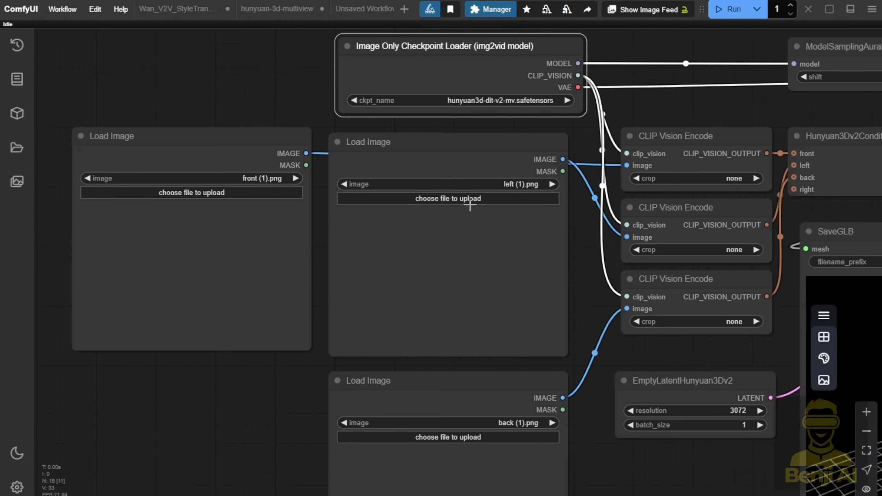
left_click_drag(241, 140, 234, 70)
left_click_drag(187, 404, 229, 366)
scroll(264, 360, "down", 1)
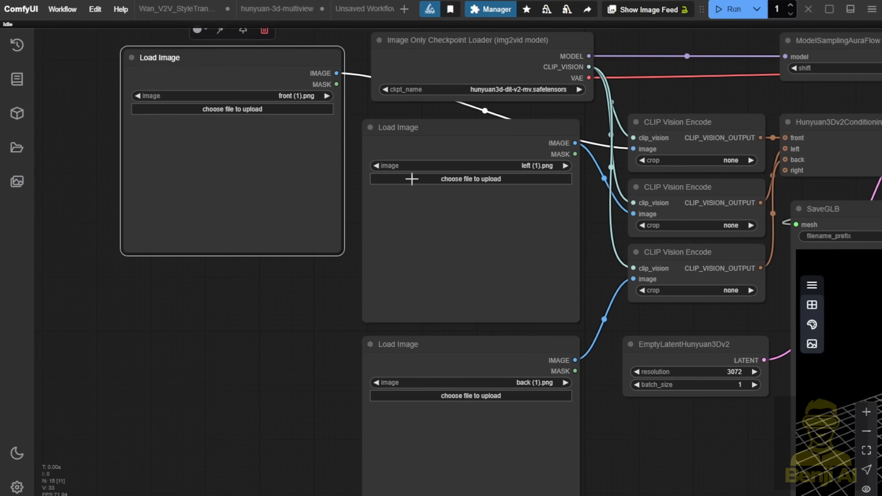
left_click_drag(488, 123, 422, 153)
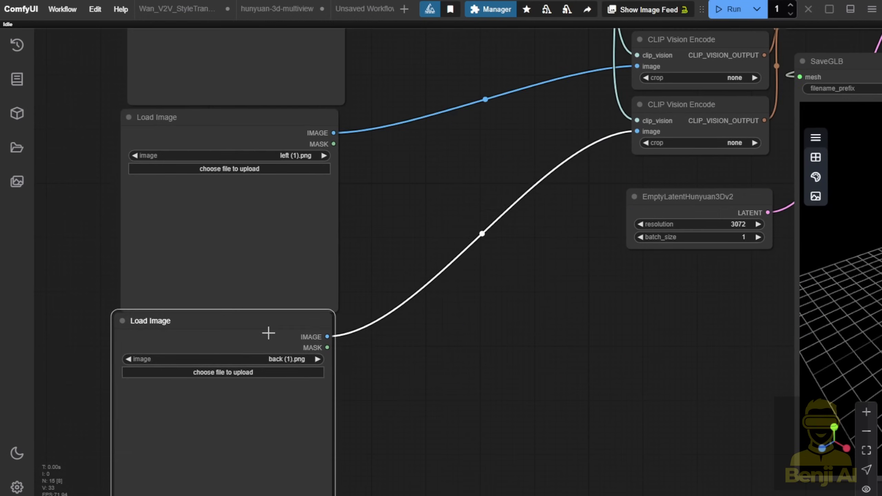
left_click_drag(270, 331, 277, 341)
Step: Spread the three CLIP Vision Encode nodes closer to their Load Image nodes and shift EmptyLatentHunyuan3Dv2 slightly down
left_click_drag(603, 296, 467, 470)
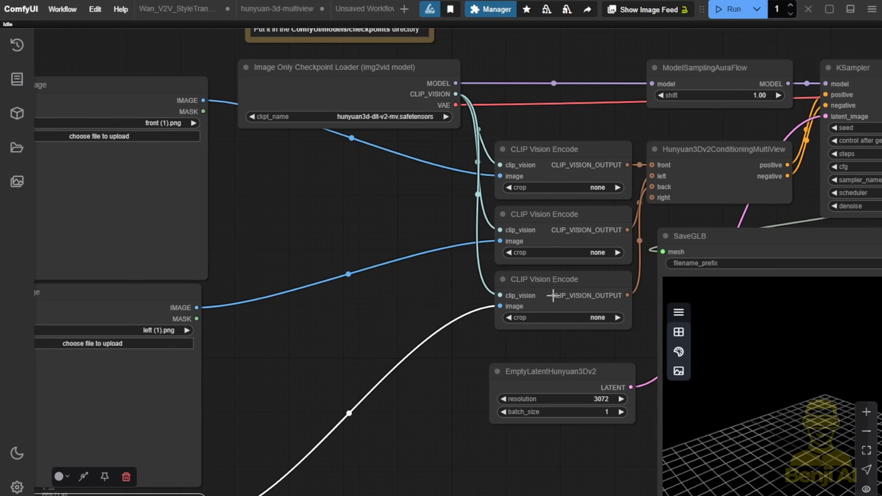
left_click_drag(564, 279, 380, 346)
left_click_drag(552, 210, 385, 249)
left_click_drag(556, 148, 392, 170)
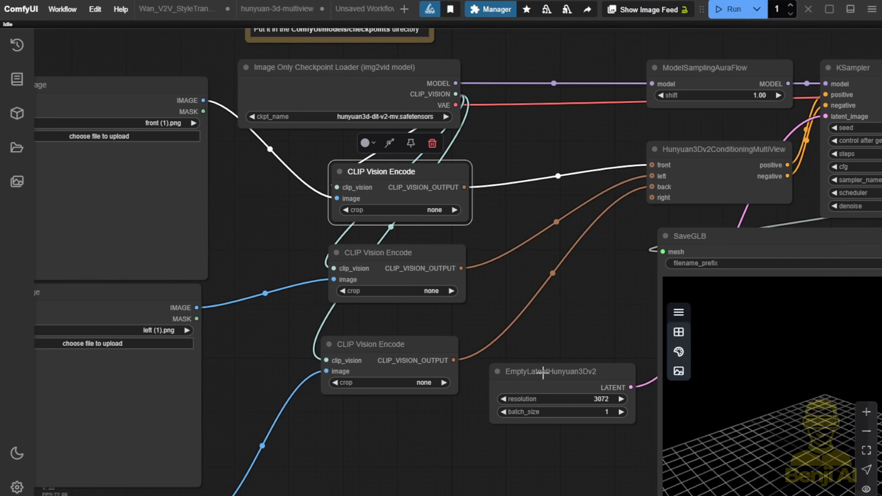
mouse_move(543, 374)
left_mouse_down()
mouse_move(524, 495)
mouse_move(539, 384)
left_mouse_up()
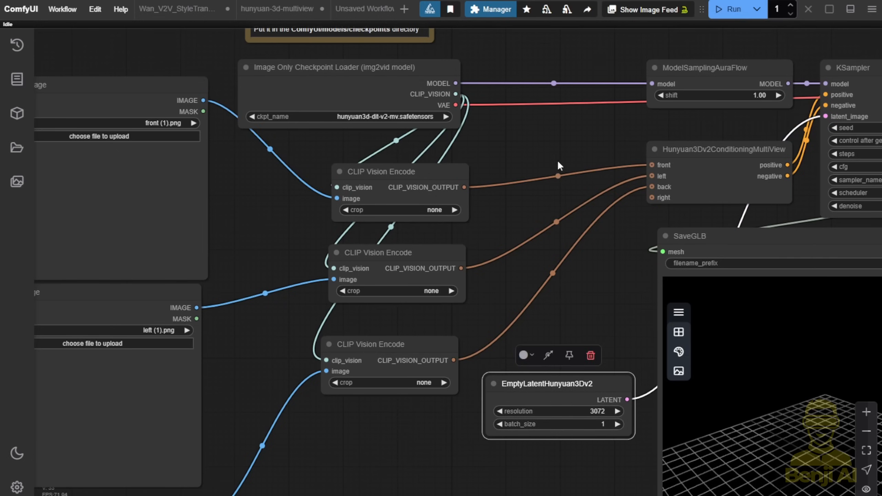
Step: Examine the view inputs of Hunyuan3Dv2ConditioningMultiView and the settings of the KSampler, VAEDecodeHunyuan3D and VoxelToMeshBasic nodes
left_click_drag(607, 130, 478, 159)
scroll(570, 191, "up", 6)
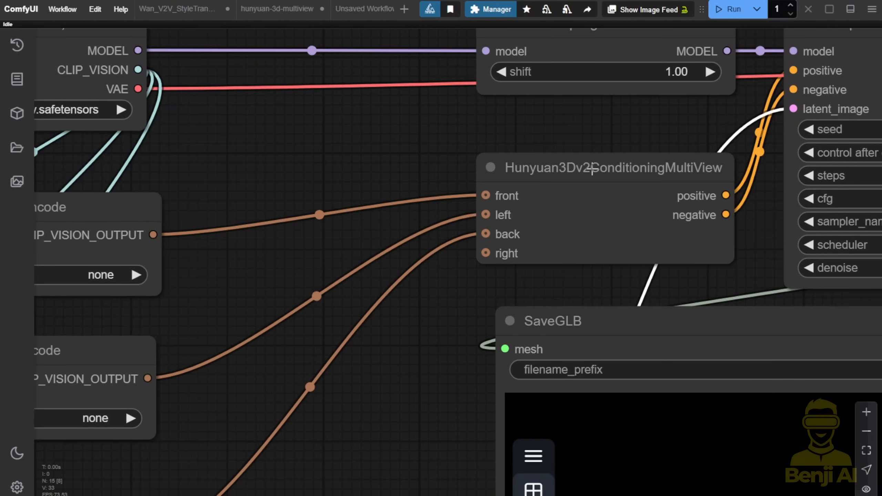
scroll(677, 169, "up", 6)
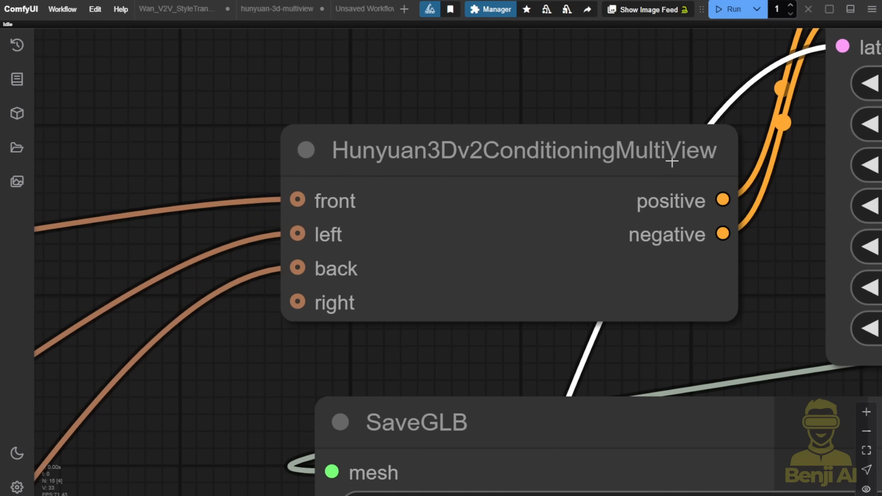
scroll(595, 303, "down", 5)
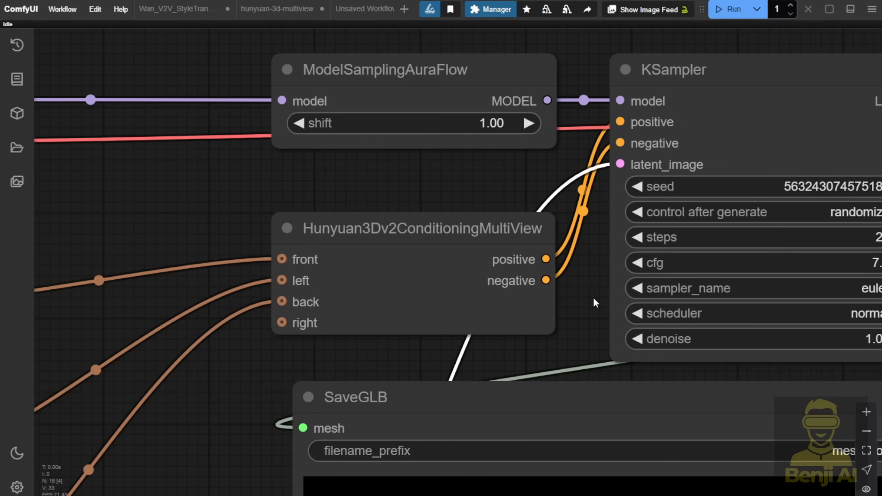
scroll(279, 363, "up", 4)
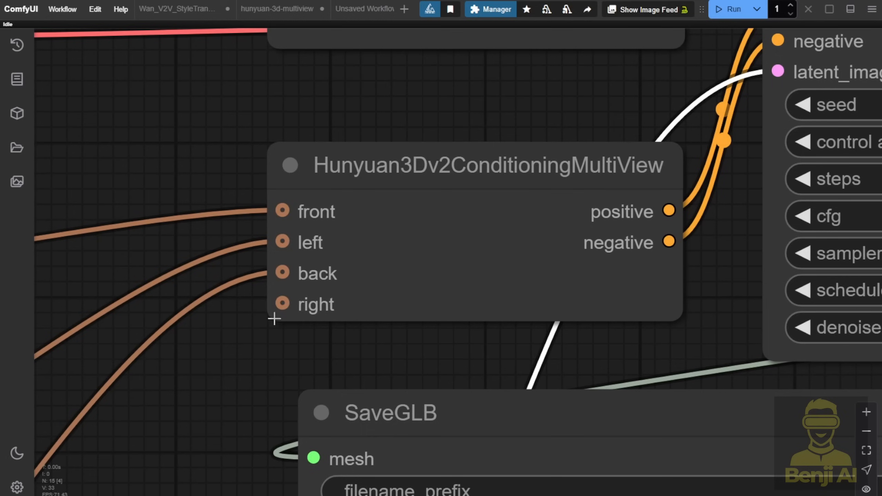
left_click_drag(282, 304, 263, 342)
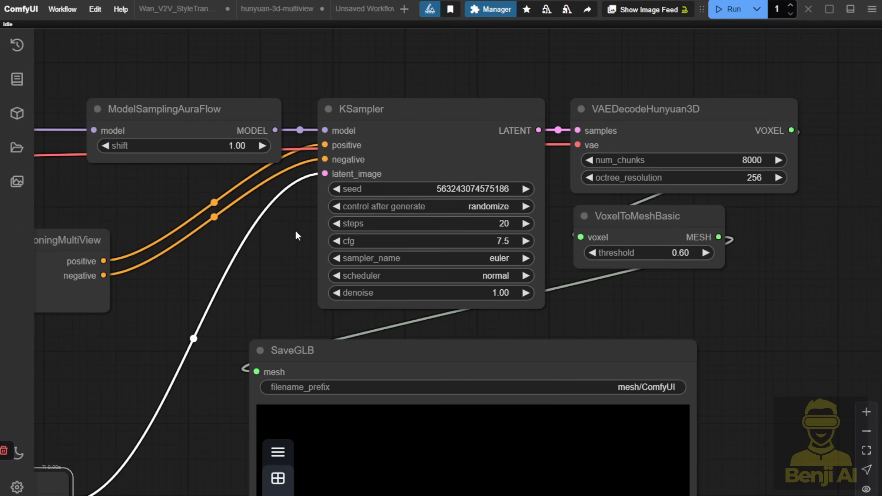
left_click_drag(587, 67, 420, 93)
scroll(436, 129, "up", 4)
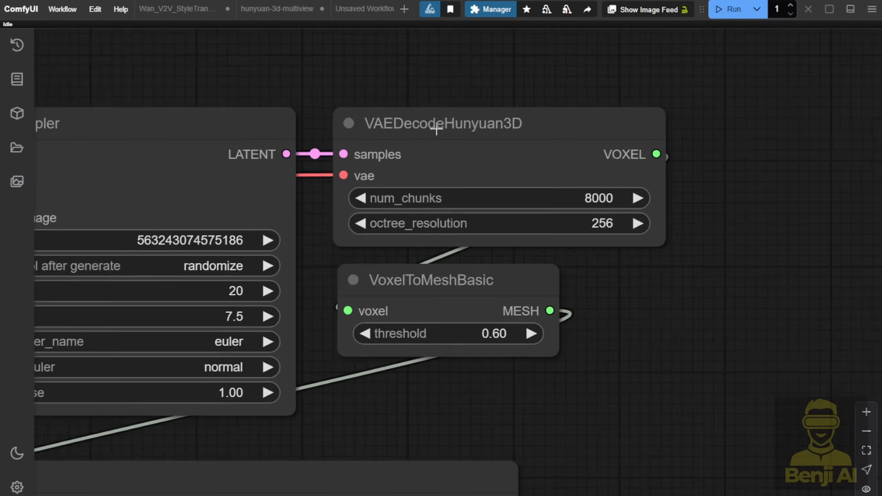
scroll(453, 126, "down", 1)
scroll(451, 129, "up", 4)
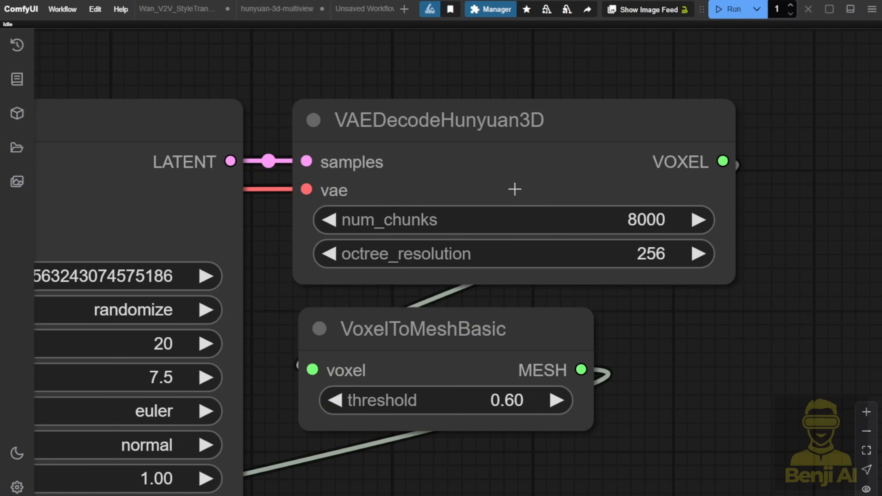
scroll(515, 189, "down", 3)
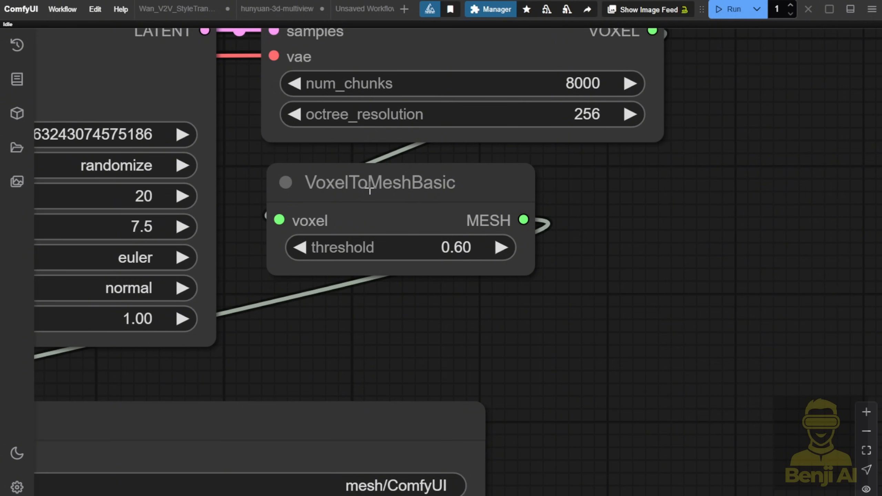
Step: Reposition VoxelToMeshBasic beneath VAEDecodeHunyuan3D, SaveGLB beside it, and EmptyLatentHunyuan3Dv2 nearer the KSampler
left_click_drag(379, 188, 429, 224)
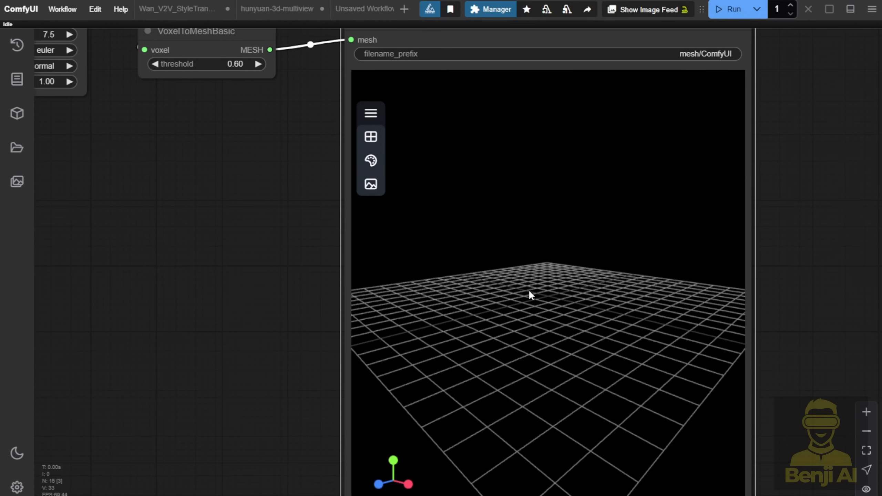
left_click_drag(767, 52, 756, 129)
scroll(746, 115, "up", 4)
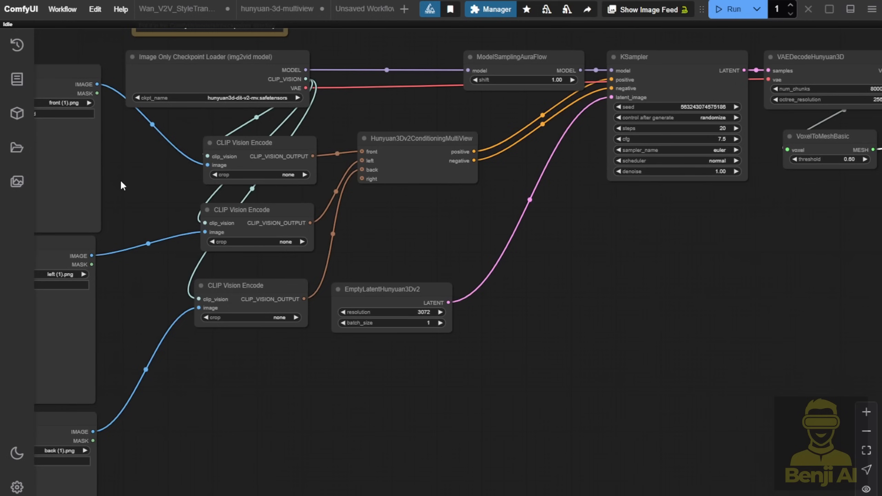
left_click_drag(384, 289, 446, 280)
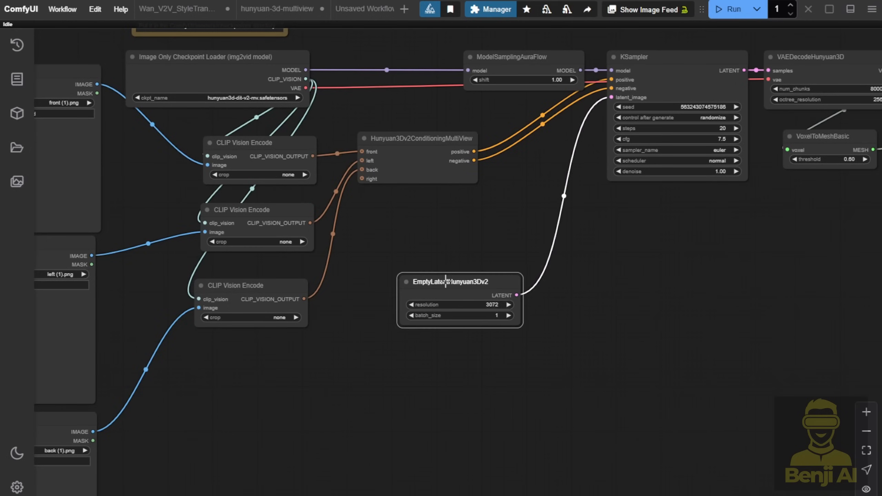
left_click_drag(455, 239, 647, 292)
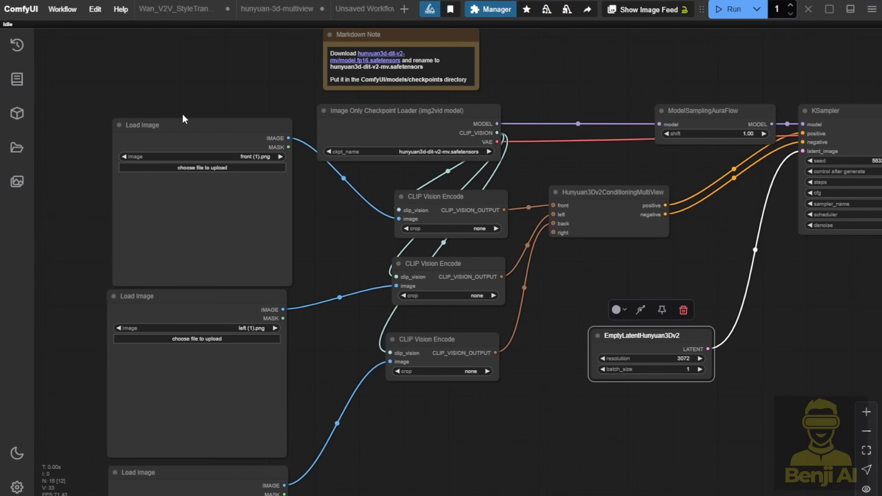
Step: Load beetle_front.jpg into the front-view Load Image node and check its preview
scroll(498, 261, "down", 2)
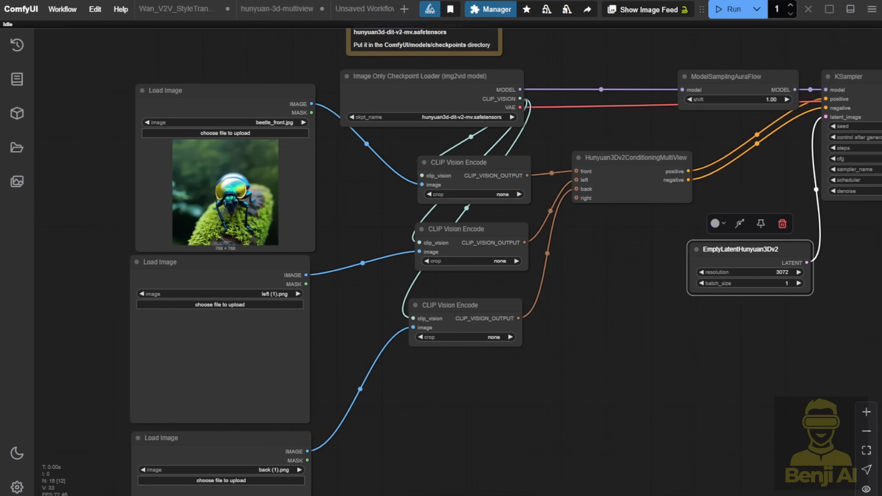
scroll(188, 193, "up", 6)
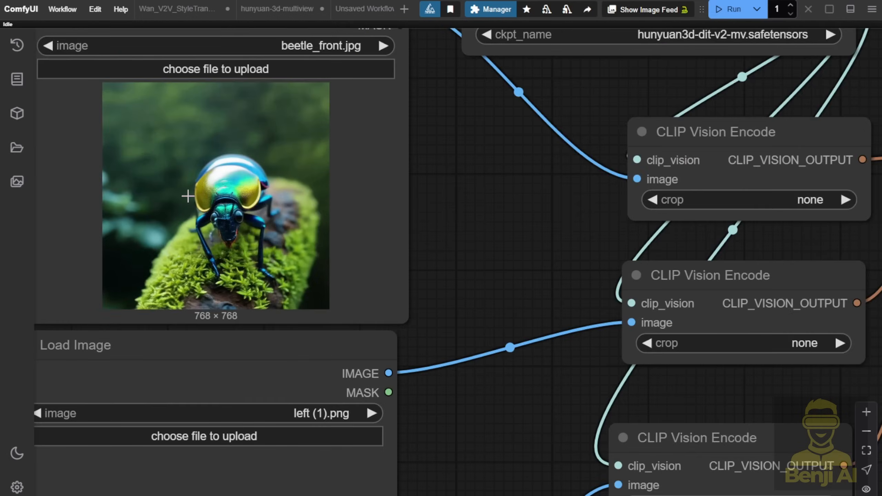
scroll(473, 247, "down", 5)
left_click_drag(472, 246, 380, 158)
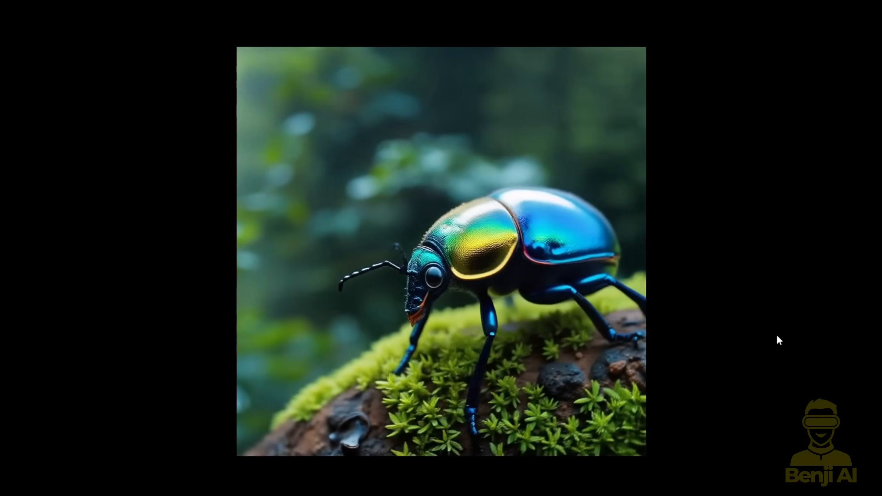
Step: Replay the rotating beetle video from its beginning and scrub through it to view the different angles
mouse_move(310, 380)
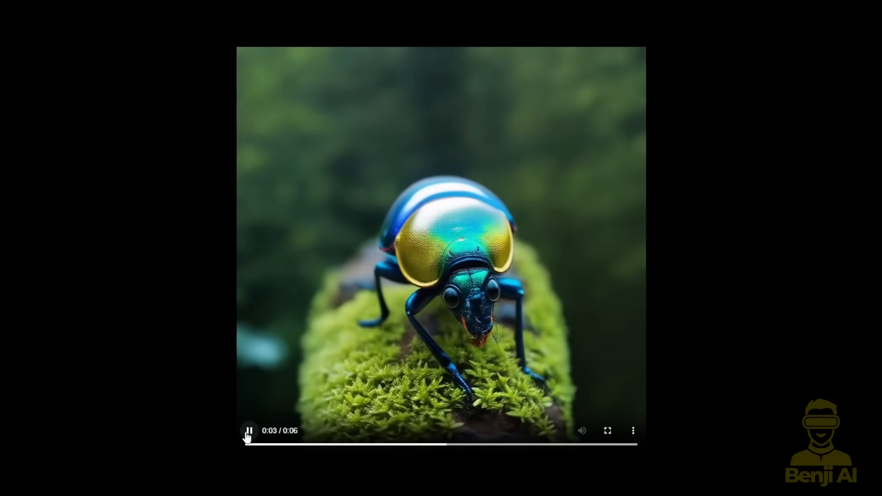
left_click(250, 432)
left_click_drag(461, 445, 232, 451)
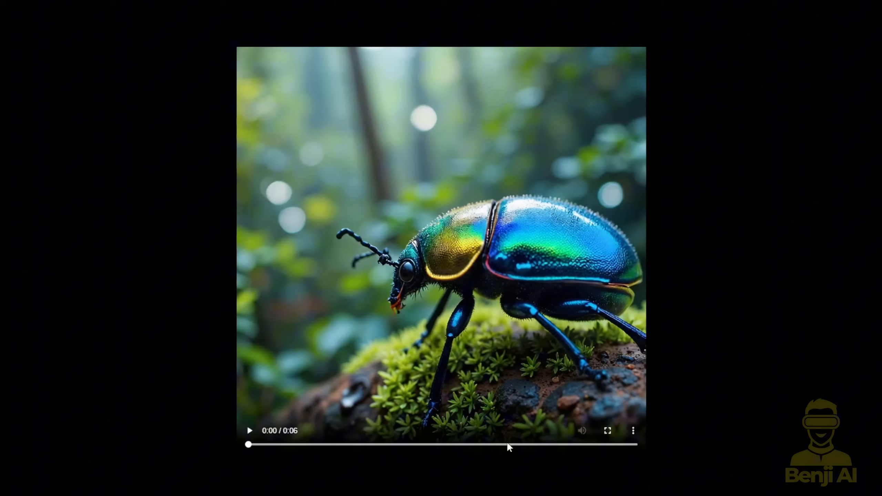
left_click(250, 431)
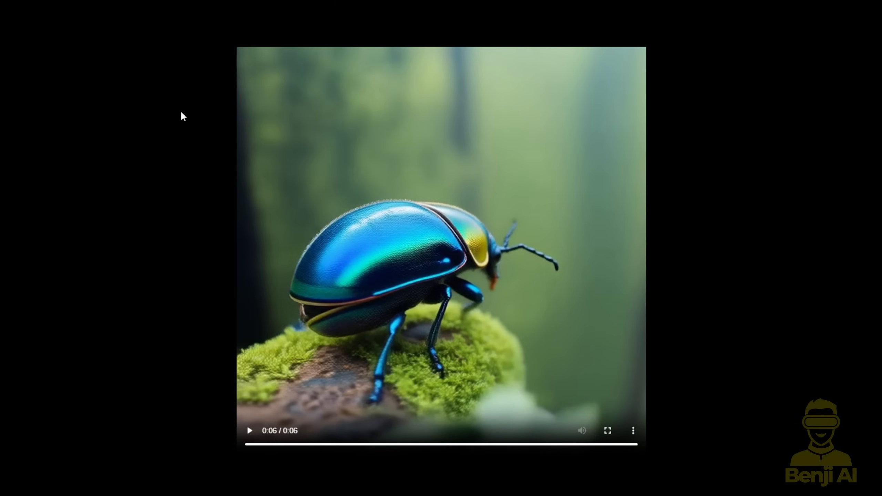
left_click_drag(275, 446, 464, 457)
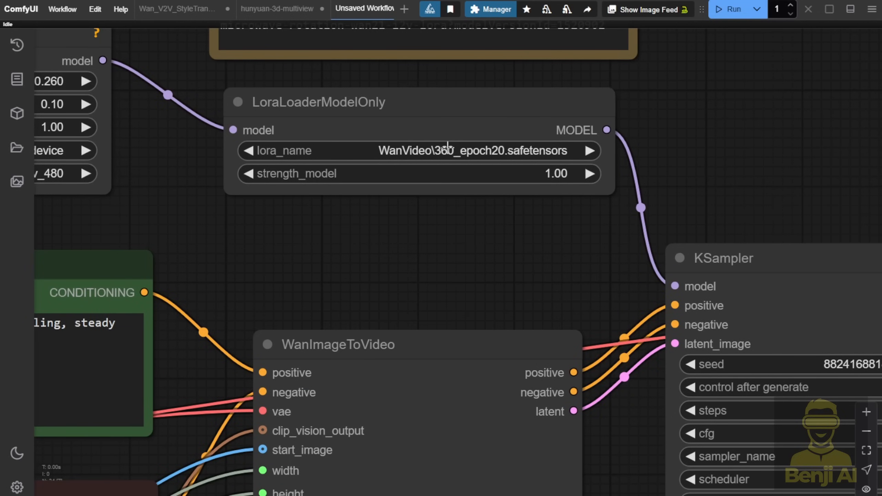
Step: Examine the unsaved Wan image-to-video workflow, including its Load Image From Path, Resize Image and Preview Image nodes
scroll(407, 263, "down", 5)
left_click_drag(405, 263, 673, 51)
scroll(525, 324, "down", 4)
left_click_drag(569, 350, 594, 170)
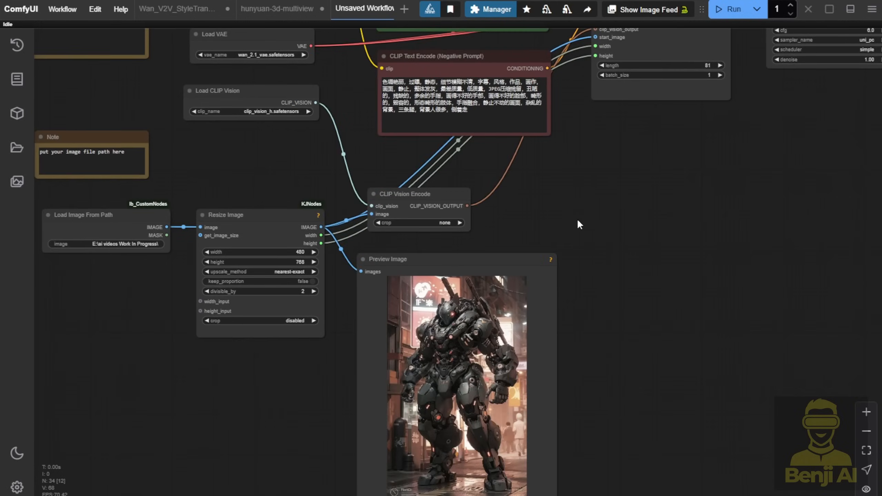
scroll(578, 224, "down", 1)
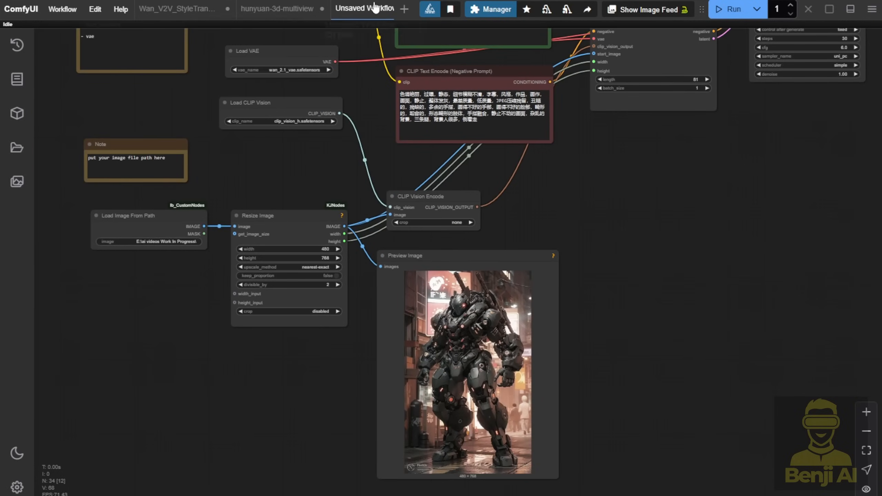
left_click_drag(669, 216, 555, 303)
scroll(668, 306, "down", 2)
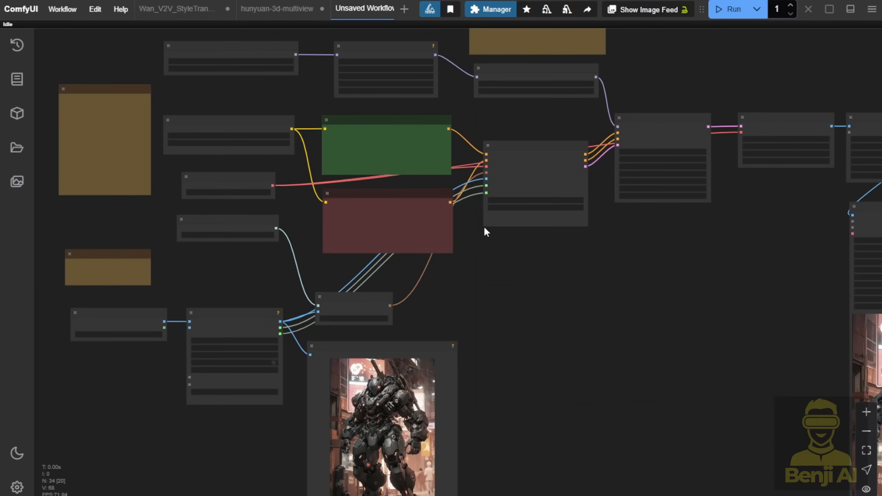
Step: Examine the 360 degree rotation LoRA loader with its source note, the source image and the rotating mech video output
scroll(508, 211, "up", 5)
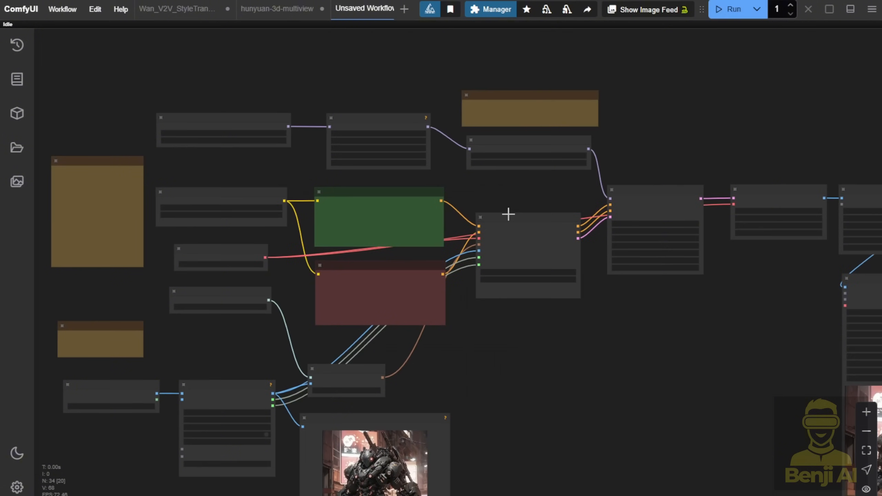
left_click(528, 91)
left_click_drag(552, 167, 481, 257)
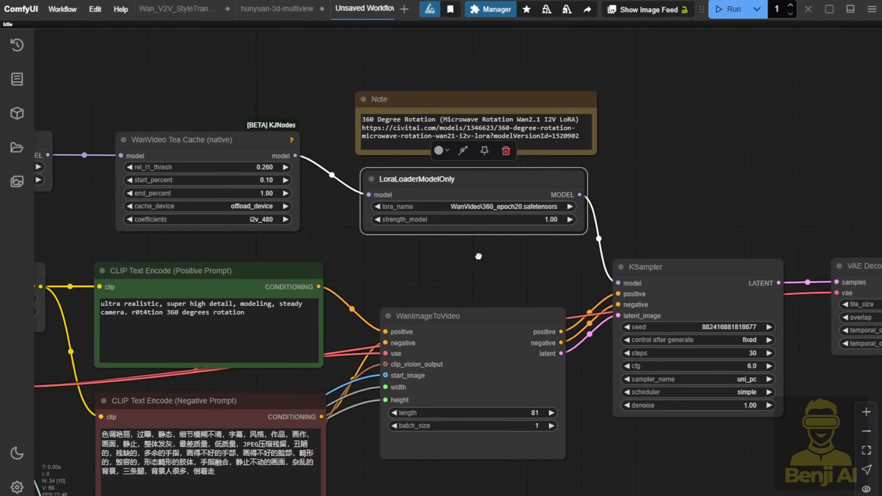
scroll(516, 245, "up", 4)
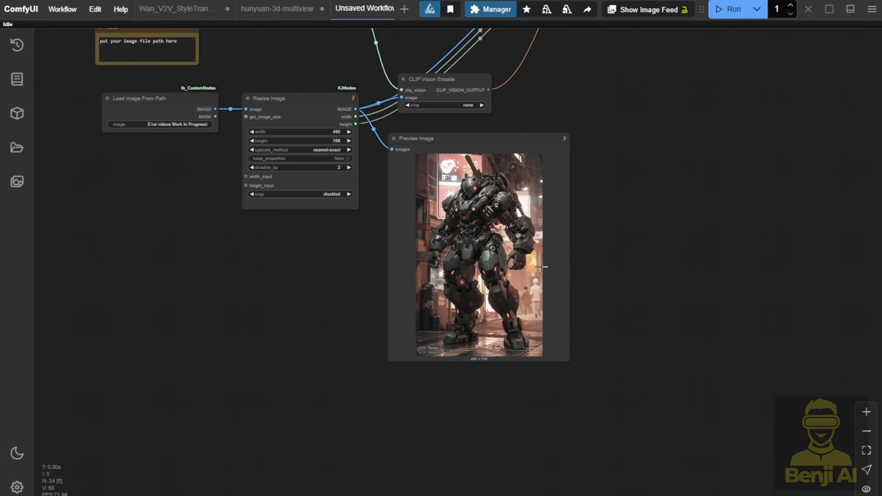
scroll(542, 268, "up", 4)
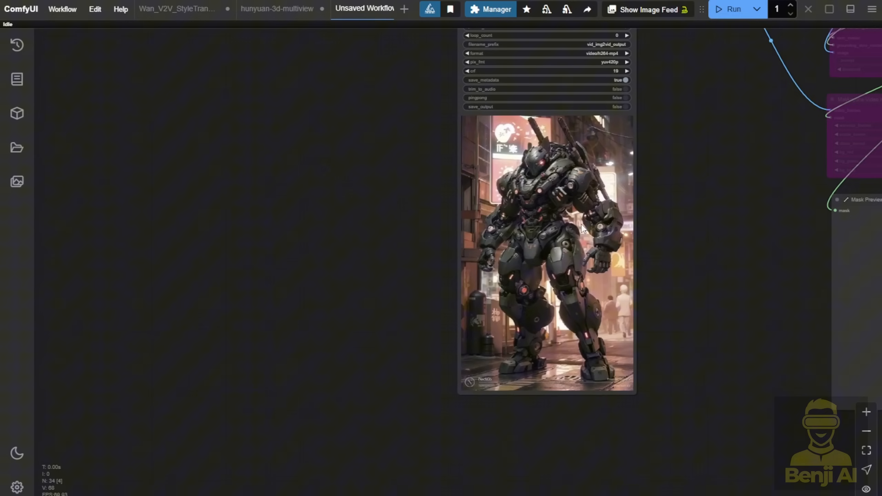
right_click(543, 227)
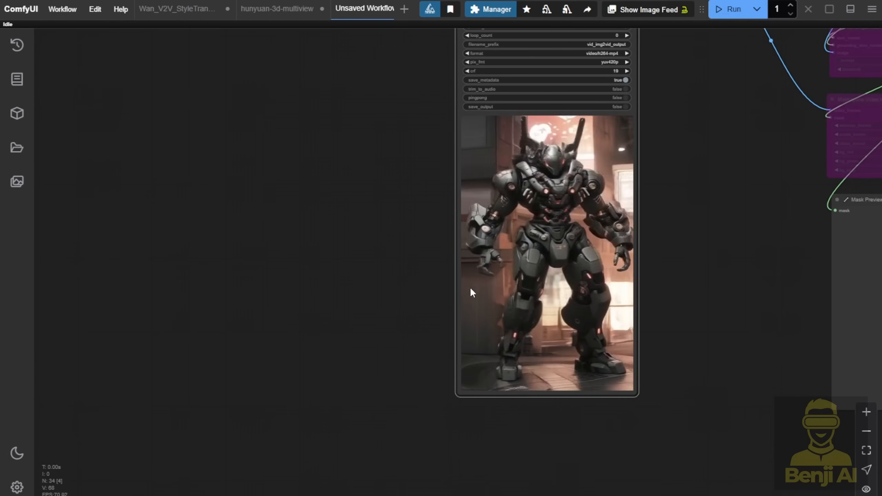
Step: Examine the rotating mech video output and scrub the beetle rotation video through to its final frame
scroll(403, 282, "up", 3)
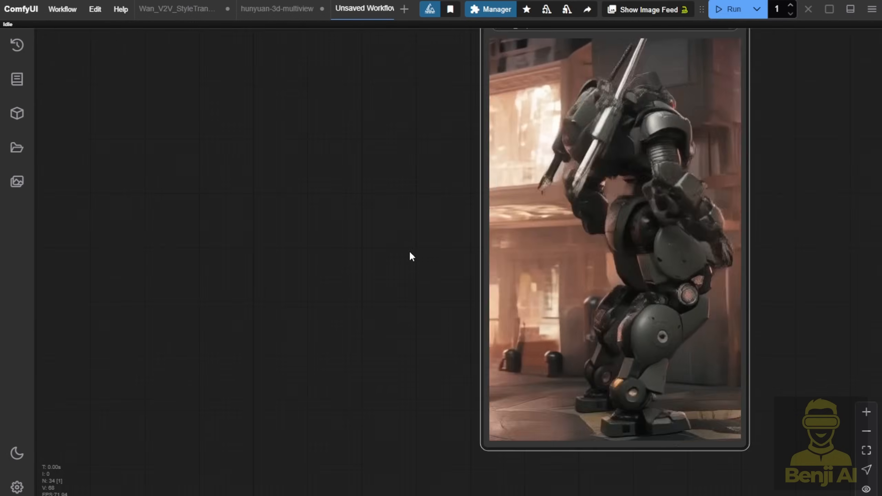
scroll(410, 253, "down", 3)
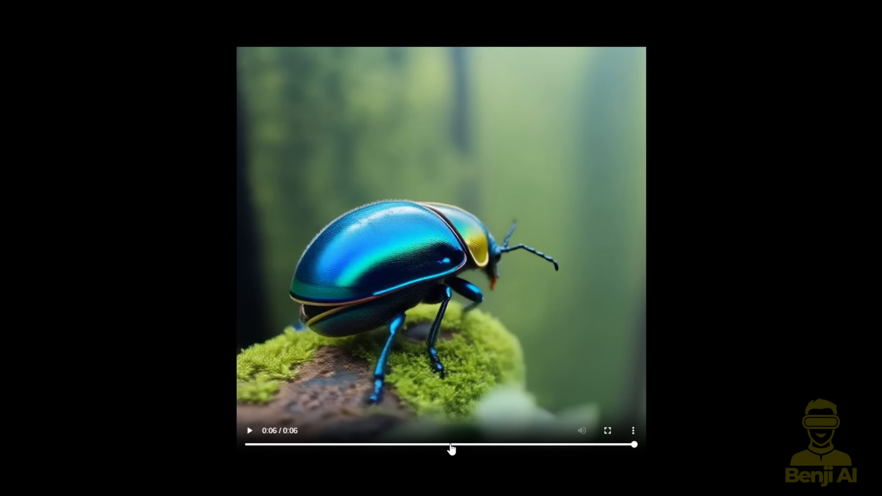
left_click(451, 445)
left_click_drag(450, 445, 660, 457)
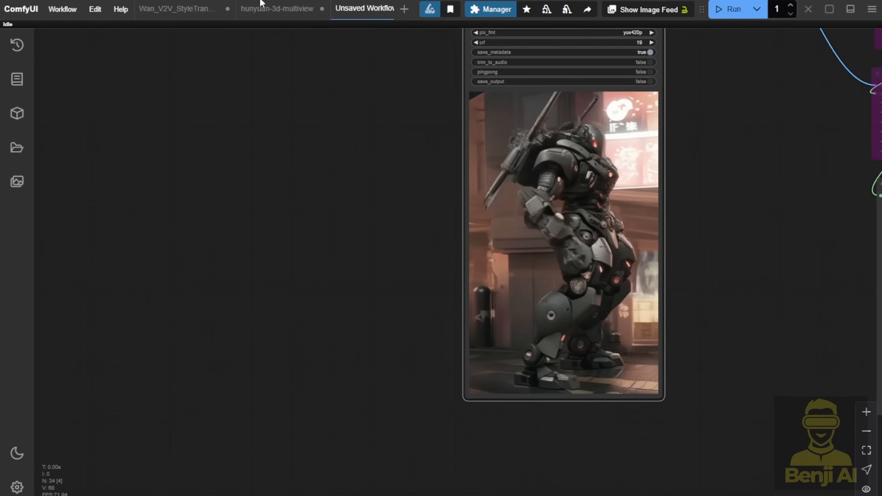
Step: In the hunyuan-3d-multiview workflow, load beetle_left.jpg and beetle_back.jpg into the left-view and back-view Load Image nodes
left_click(261, 4)
scroll(404, 285, "down", 4)
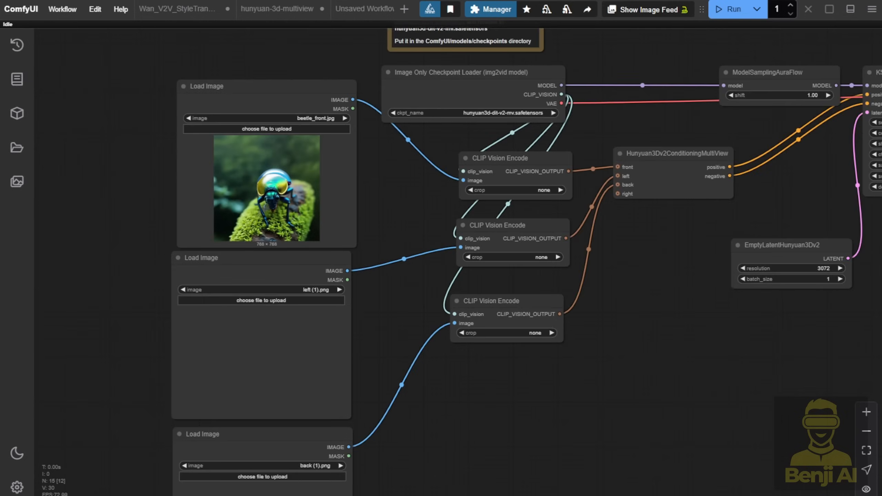
left_click_drag(413, 365, 350, 283)
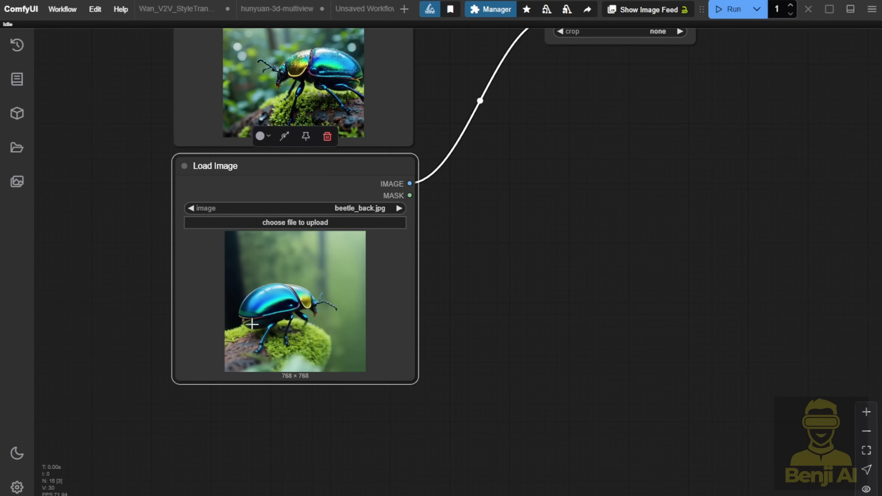
scroll(246, 312, "down", 1)
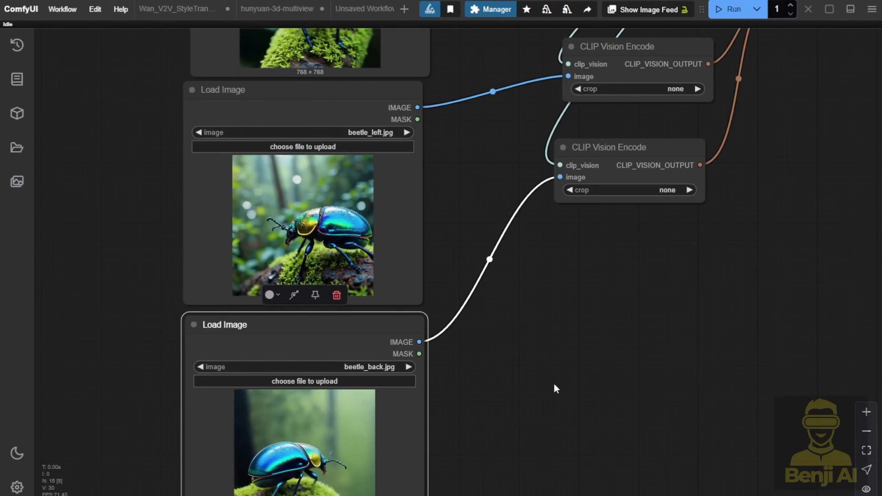
scroll(554, 380, "down", 3)
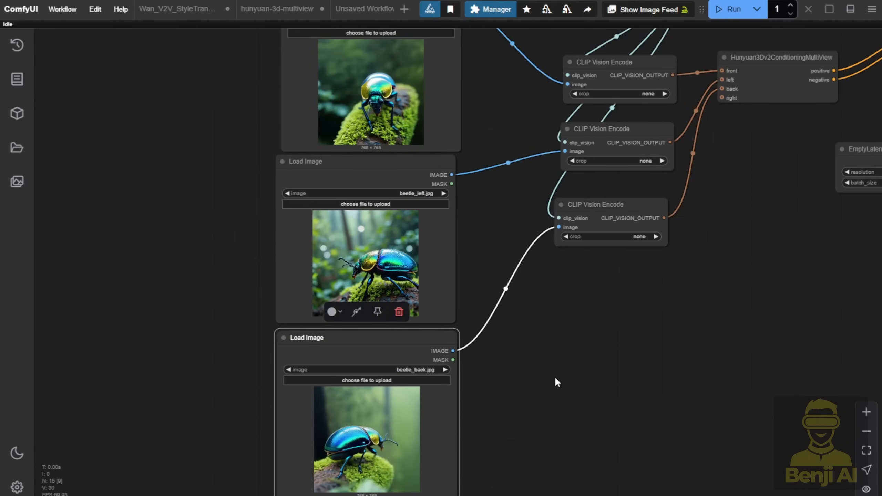
scroll(555, 377, "down", 1)
left_click(551, 376)
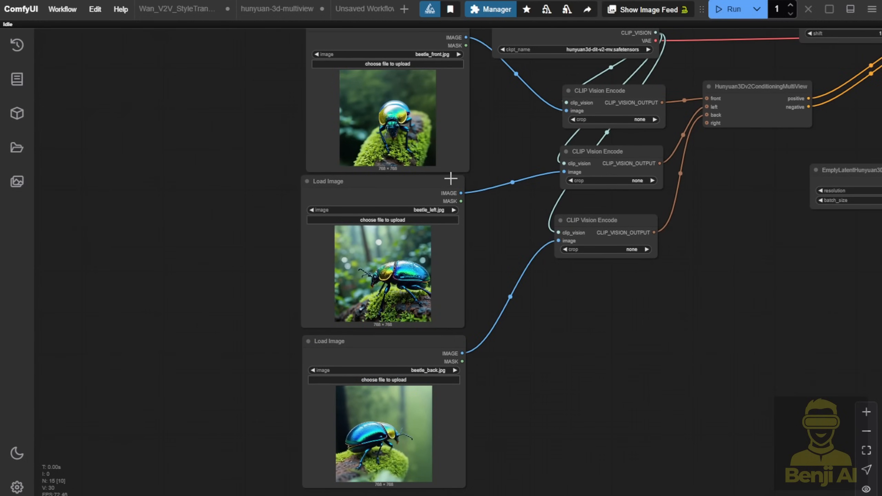
Step: Look through the 3D category of the ComfyUI example workflow templates
left_click_drag(658, 386, 490, 437)
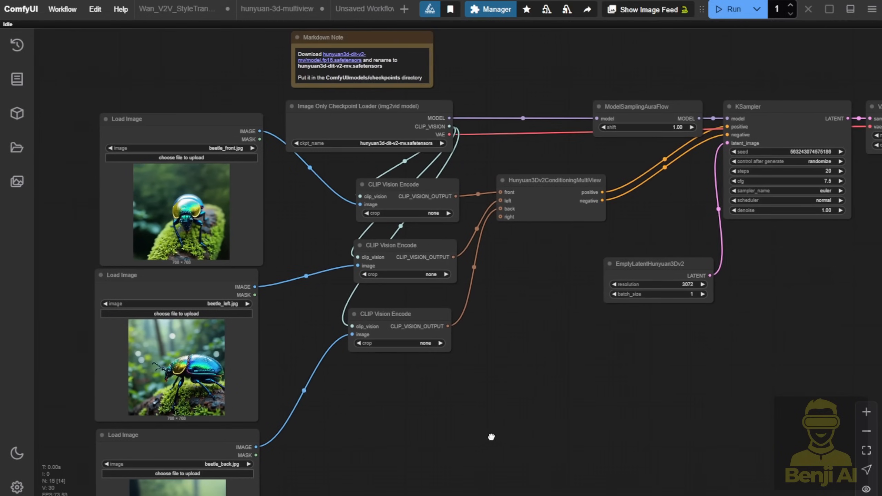
scroll(407, 218, "up", 3)
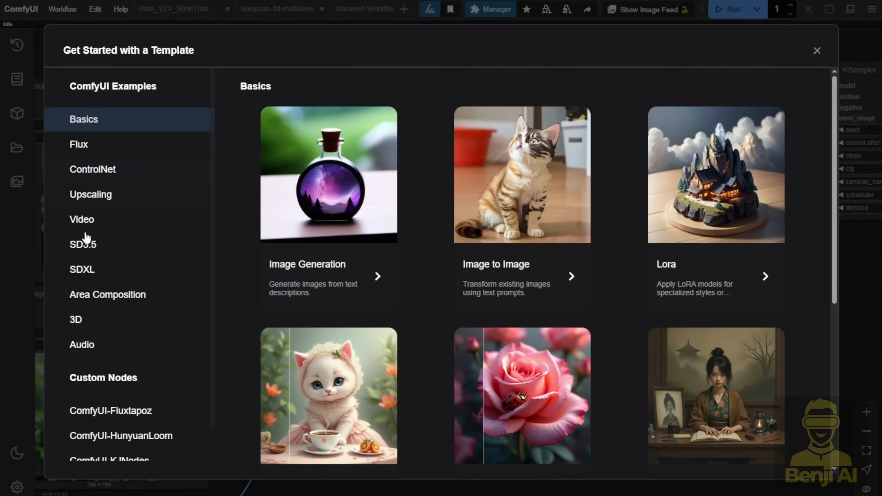
left_click(87, 321)
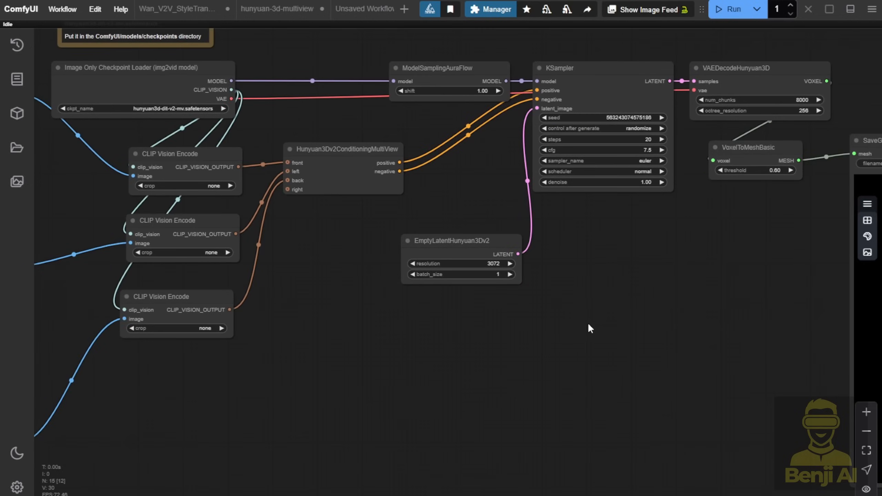
Step: Run the multi-view workflow to generate a 3D mesh from the beetle front, left and back images
scroll(587, 325, "down", 2)
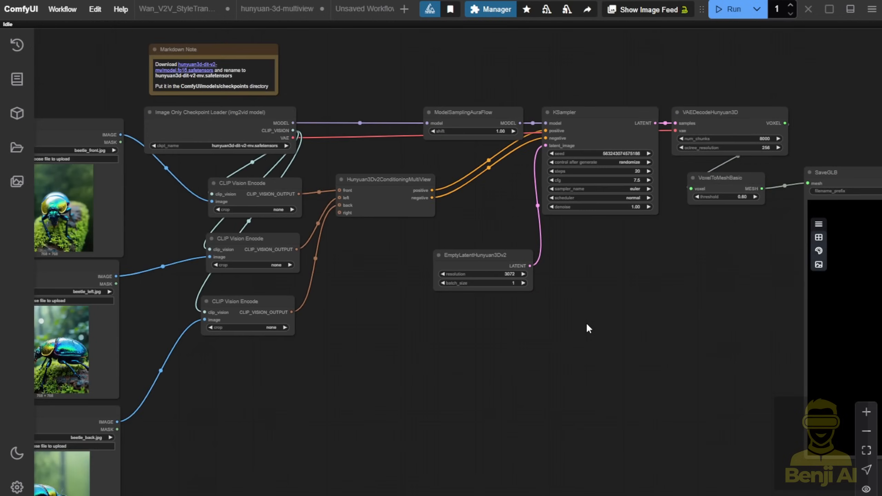
key("ctrl+Return")
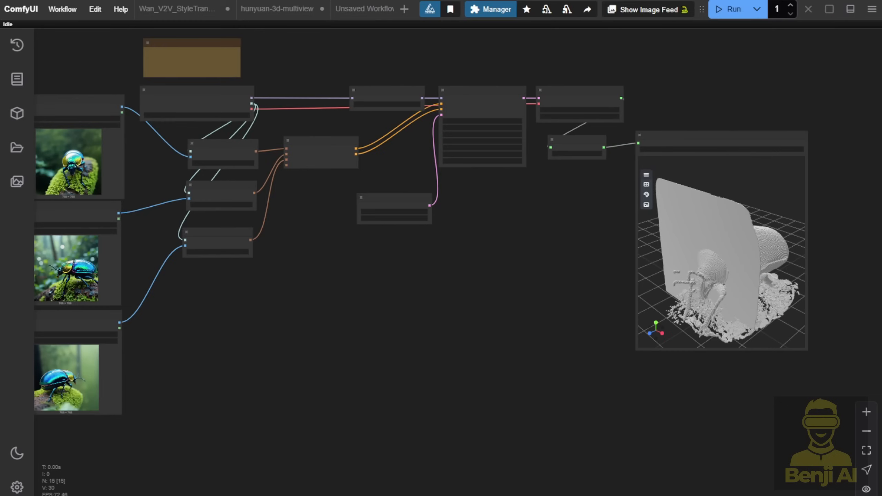
left_click_drag(385, 235, 480, 229)
scroll(124, 191, "up", 4)
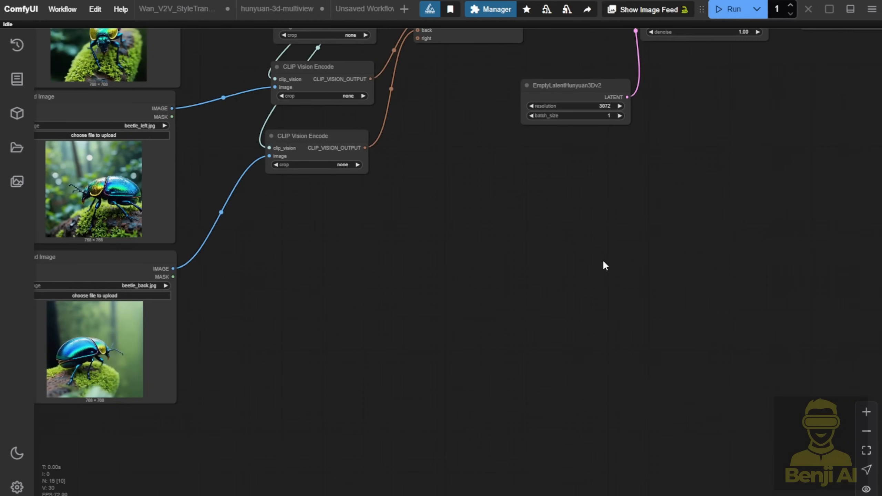
Step: Inspect the generated beetle mesh up close and from another angle in the SaveGLB viewer
left_click_drag(604, 264, 292, 371)
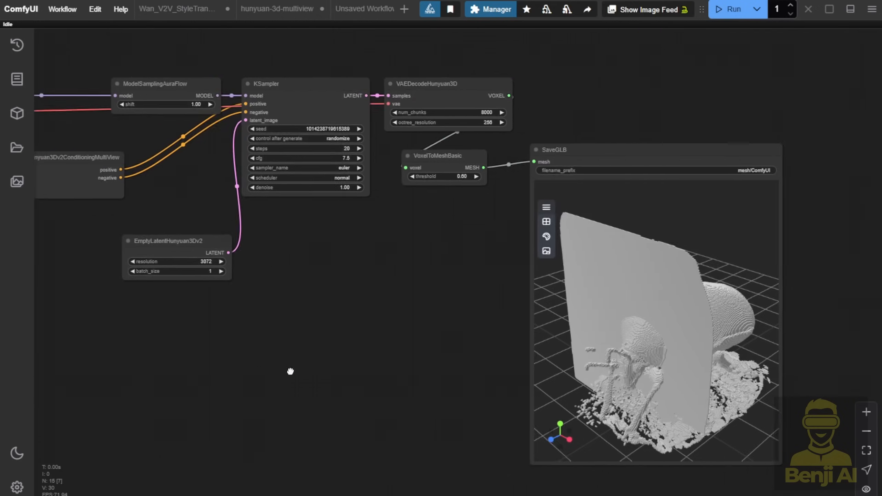
scroll(153, 309, "up", 3)
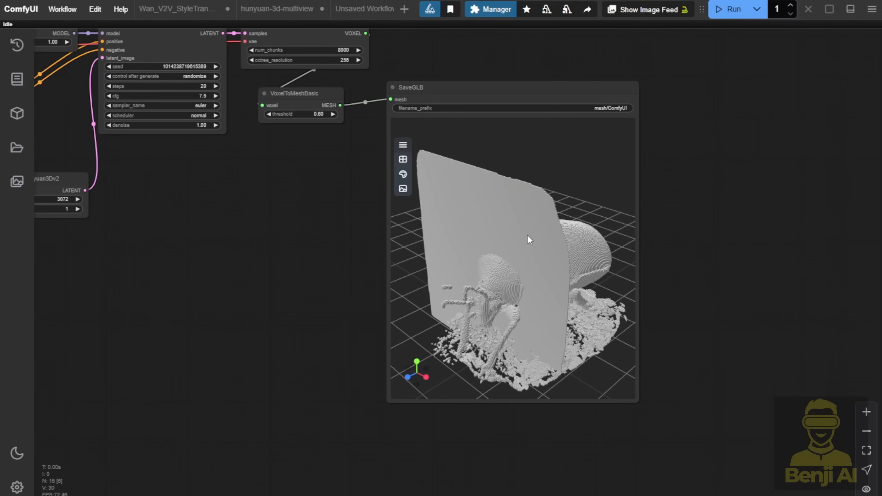
scroll(528, 239, "up", 5)
scroll(570, 194, "down", 5)
left_click_drag(570, 195, 535, 336)
scroll(501, 325, "down", 6)
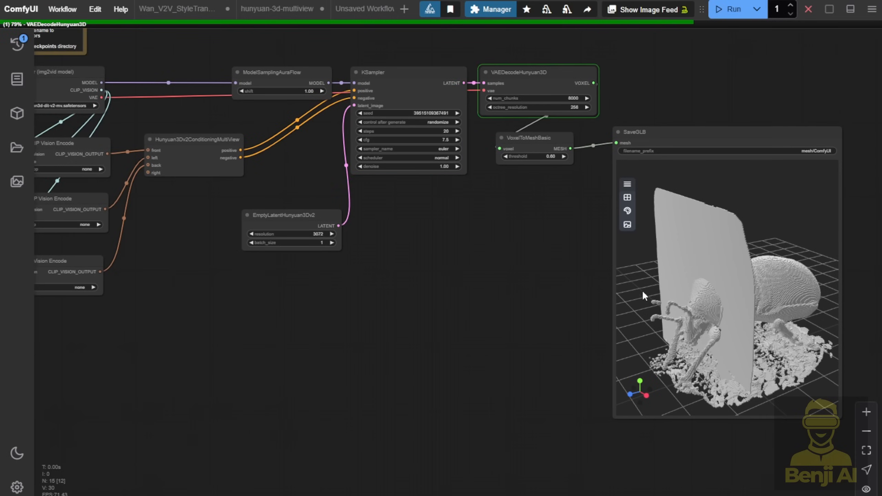
Step: Inspect the mesh from the new run from several angles and compare it with the three beetle source images
left_click(235, 195)
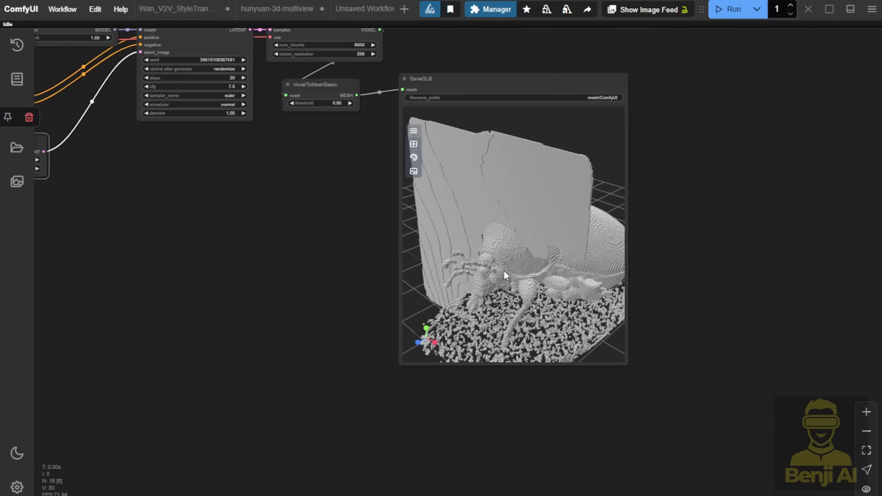
left_click_drag(503, 271, 521, 323)
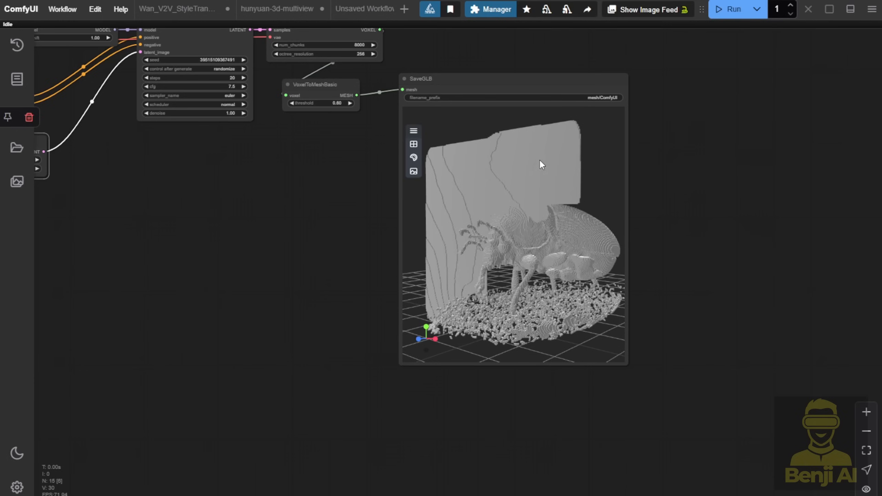
left_click_drag(522, 205, 573, 213)
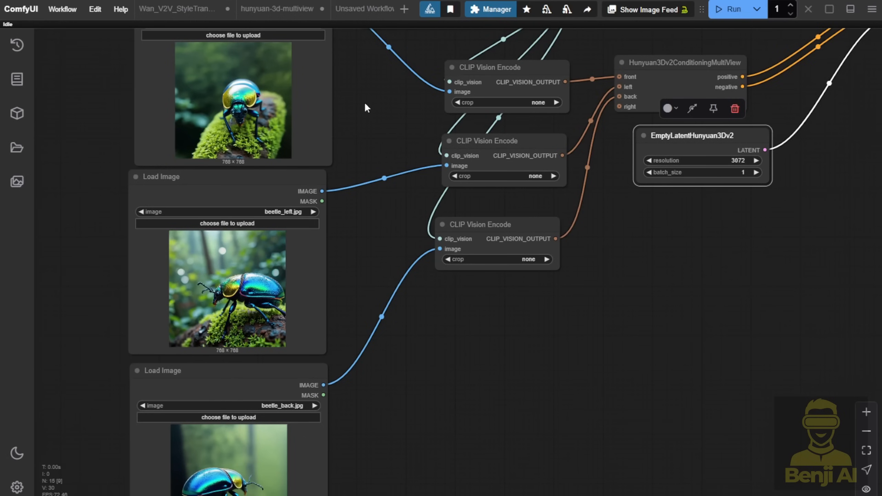
left_click_drag(364, 108, 390, 144)
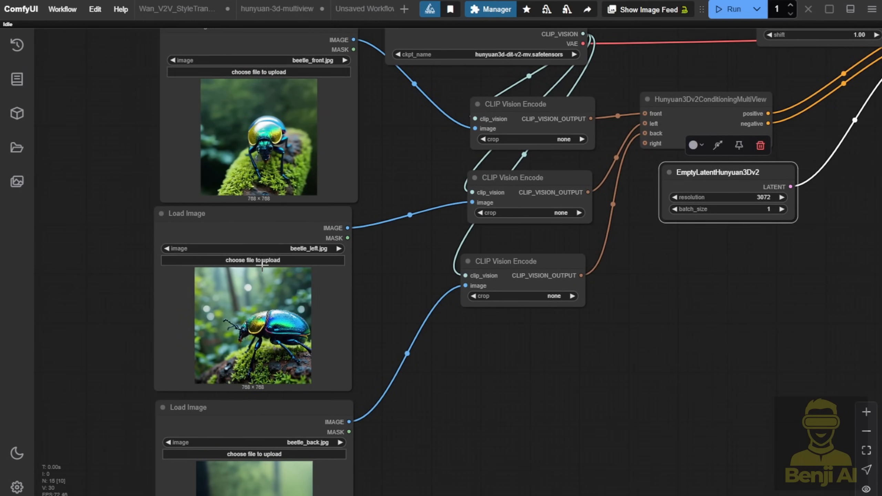
left_click_drag(384, 339, 373, 230)
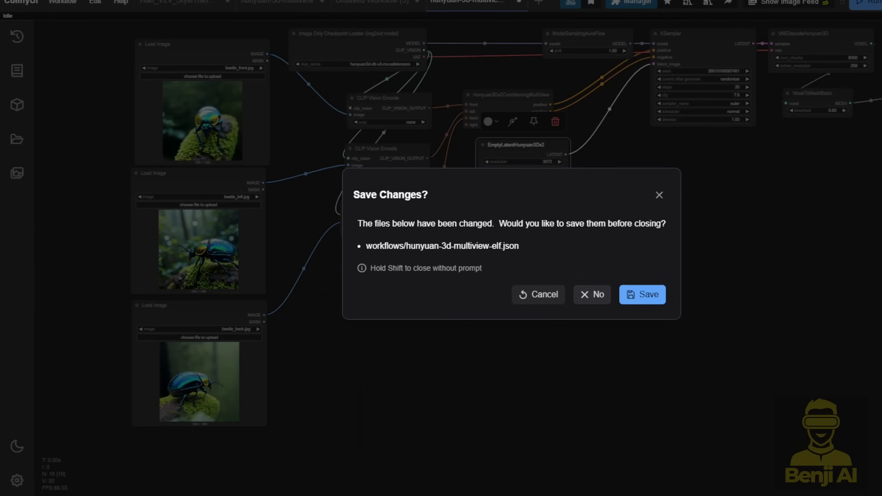
Step: Close the hunyuan-3d-multiview-elf workflow without saving its changes and switch to the hunyuan-3d-multiview workflow
left_click(592, 294)
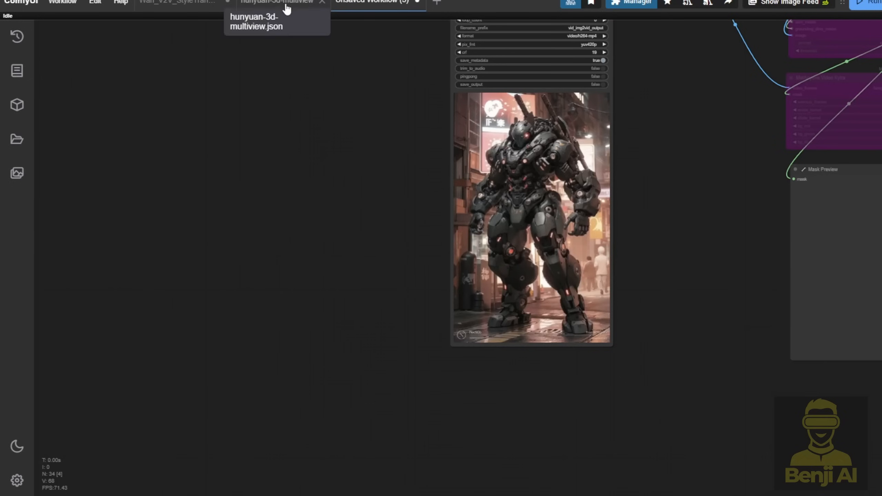
left_click(288, 3)
scroll(636, 242, "up", 4)
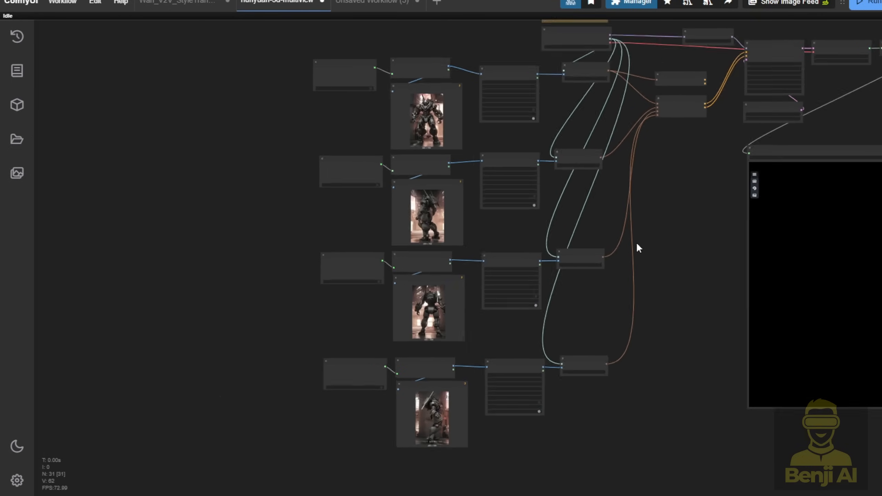
Step: Examine the mech view inputs with their Load Image From Path, Preview Image and Remove Background (RMBG) nodes
left_click_drag(683, 201, 705, 315)
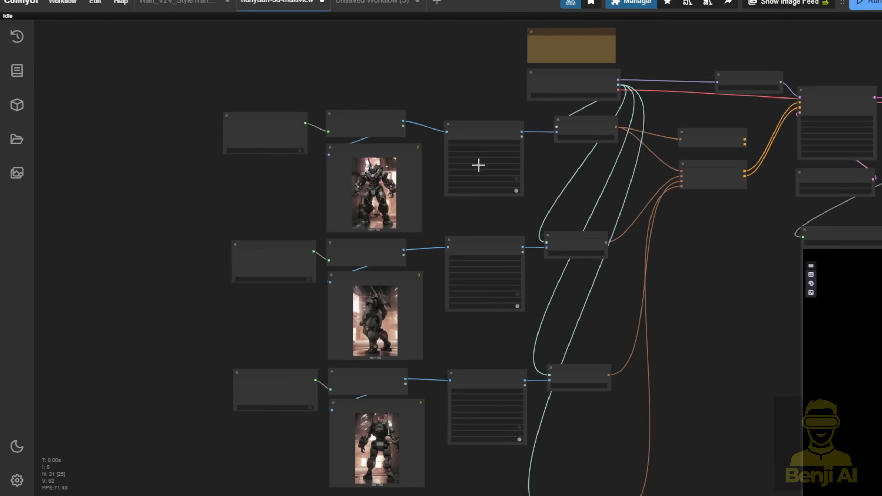
scroll(479, 166, "down", 2)
scroll(587, 226, "up", 4)
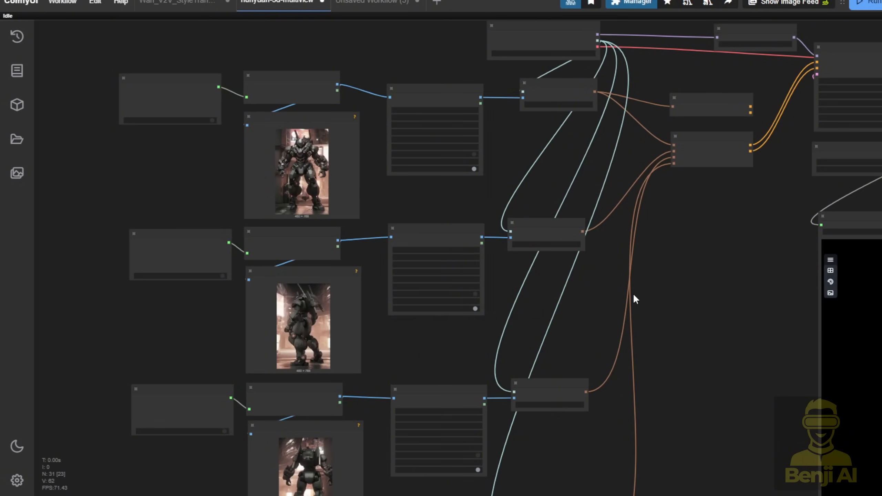
scroll(637, 296, "down", 4)
scroll(651, 292, "up", 2)
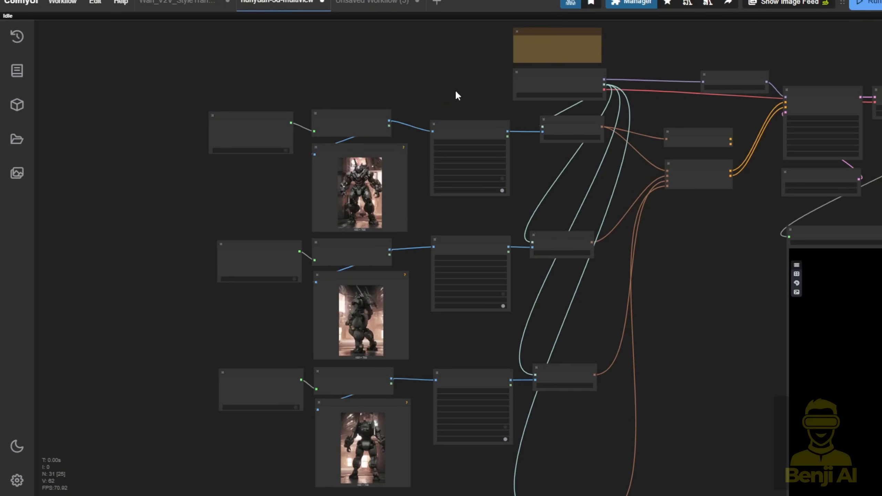
scroll(308, 111, "up", 10)
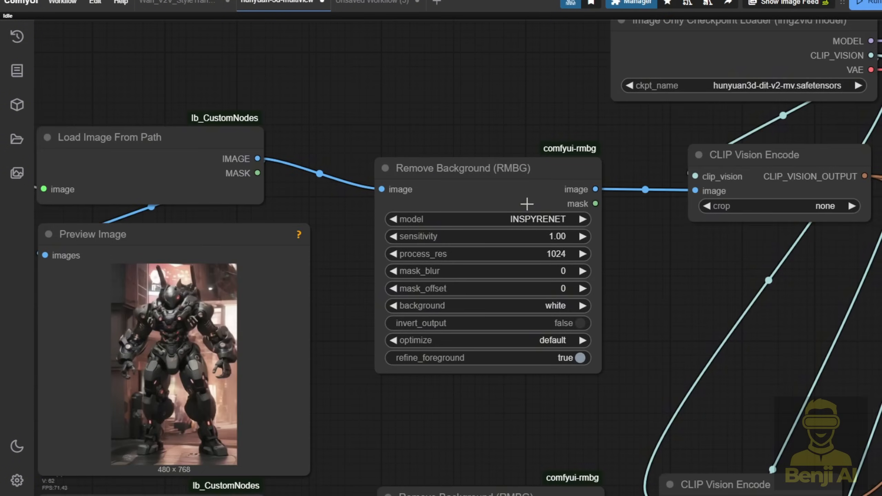
left_click_drag(378, 425, 568, 317)
scroll(498, 298, "up", 3)
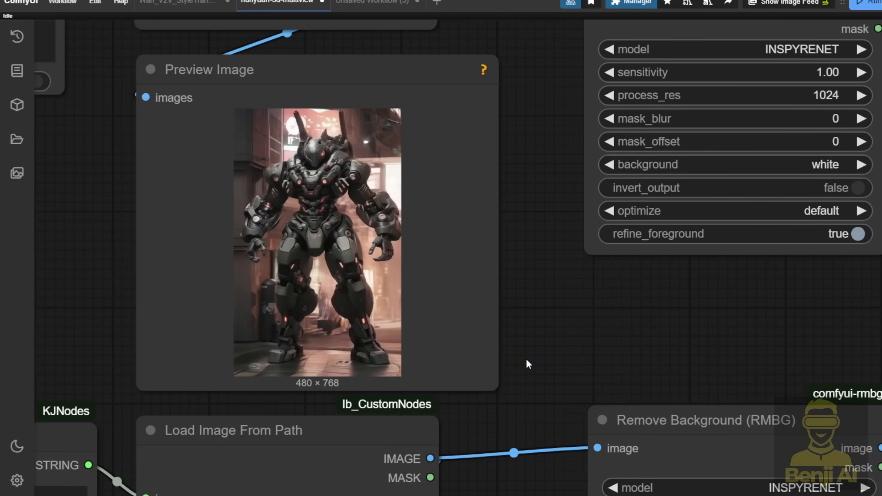
scroll(509, 370, "down", 1)
scroll(509, 364, "down", 5)
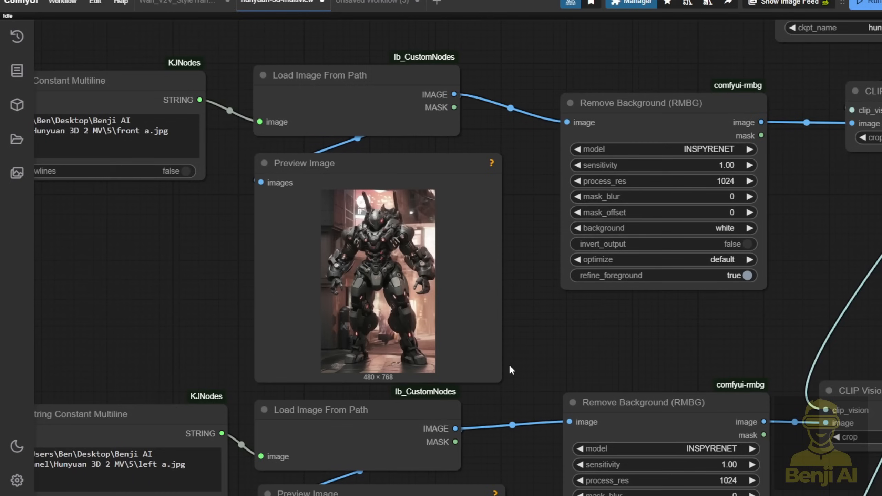
Step: Move the single-view Hunyuan3Dv2Conditioning node slightly away from the Hunyuan3Dv2ConditioningMultiView node and bypass it
left_click_drag(513, 359, 403, 334)
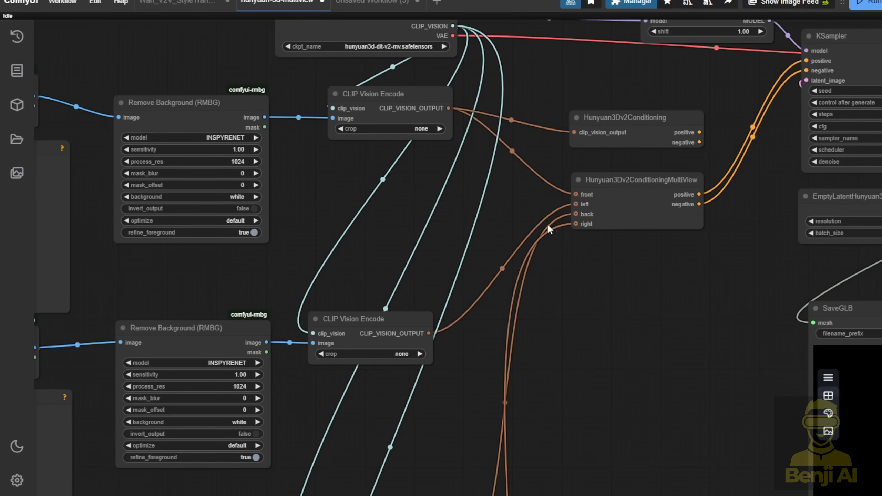
scroll(549, 229, "up", 5)
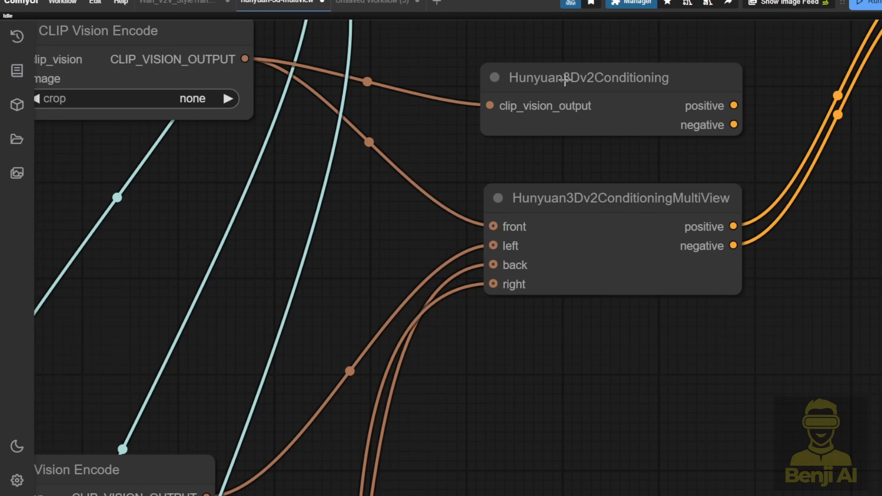
left_click_drag(607, 158, 549, 237)
left_click_drag(576, 169, 525, 133)
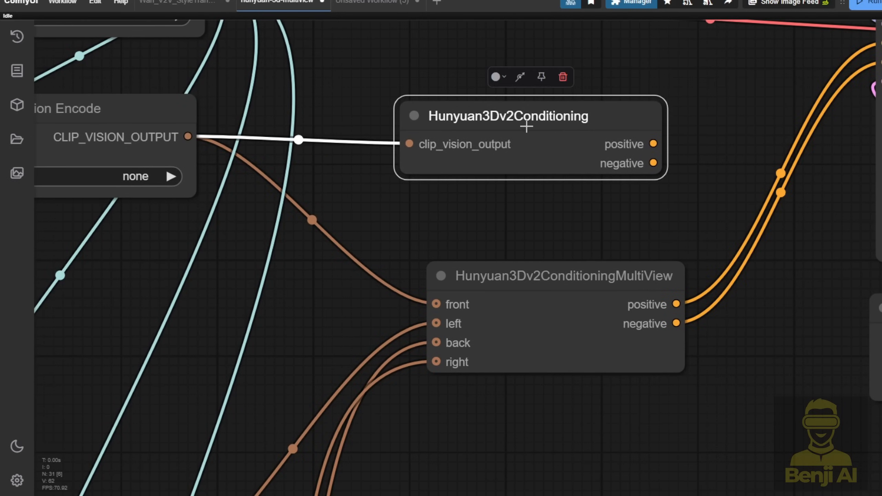
scroll(578, 201, "down", 5)
key("ctrl+b")
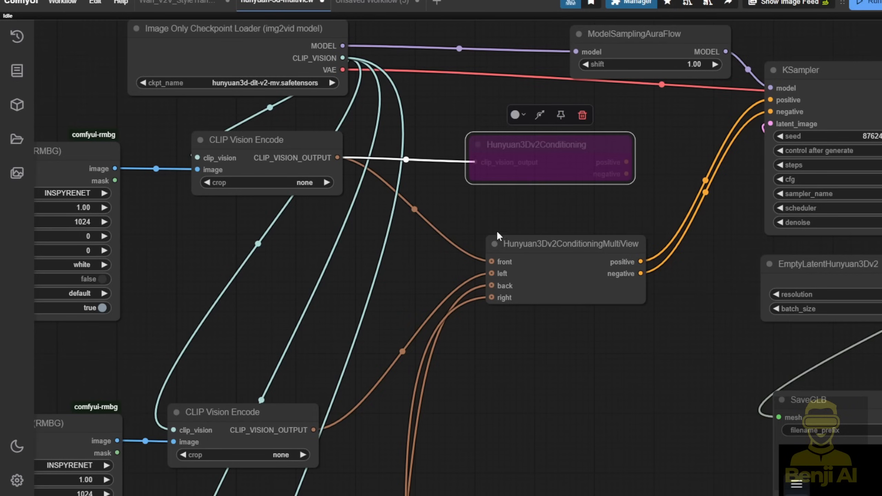
Step: Run the multi-view workflow to generate a mesh from the four mech views
left_click_drag(403, 298, 479, 178)
scroll(479, 184, "down", 8)
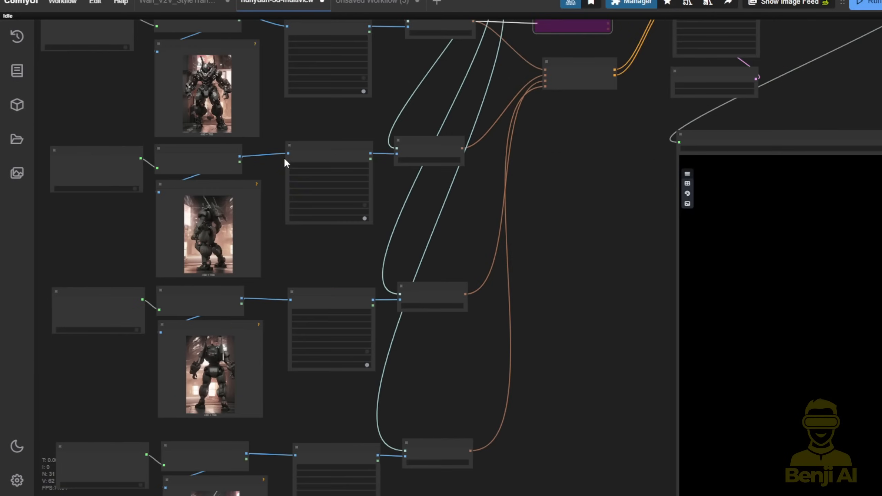
scroll(280, 125, "down", 2)
left_click_drag(392, 204, 445, 203)
key("ctrl+Return")
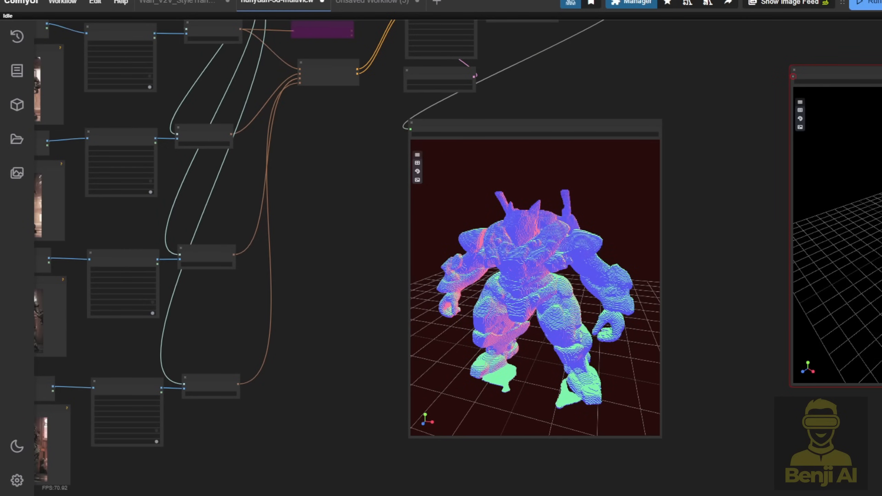
Step: Inspect the generated mech mesh from the front, back and sides, up close and as a whole
left_click_drag(383, 327, 556, 330)
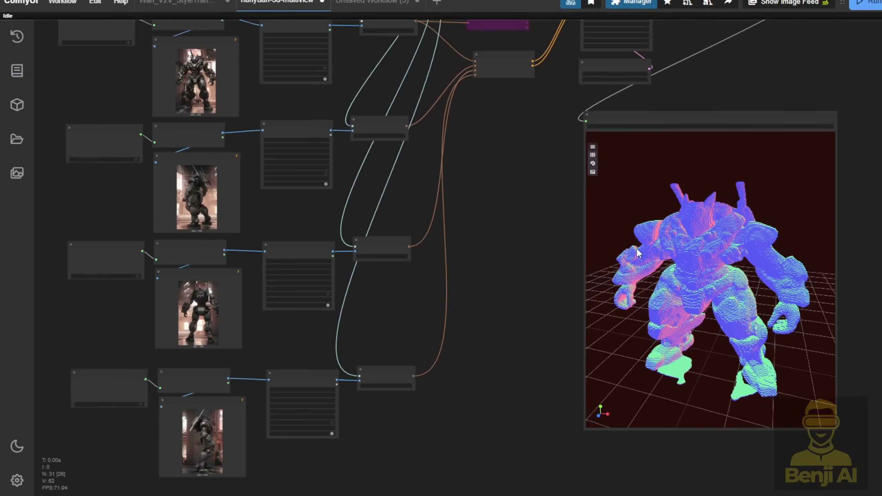
scroll(726, 255, "up", 5)
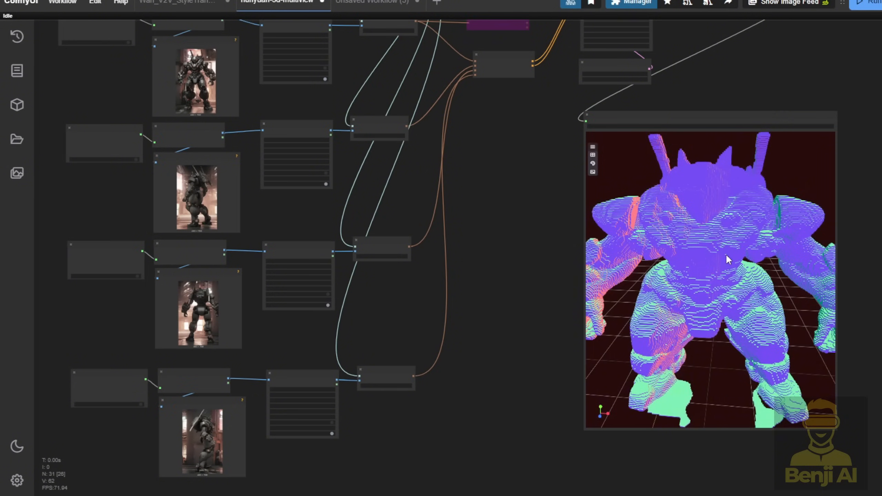
left_click_drag(727, 258, 701, 254)
scroll(715, 219, "up", 5)
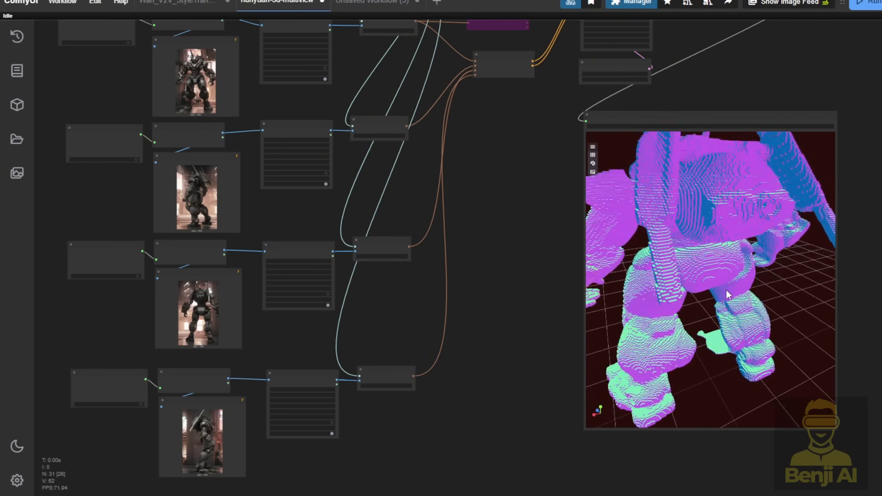
scroll(728, 295, "down", 5)
left_click_drag(728, 295, 680, 178)
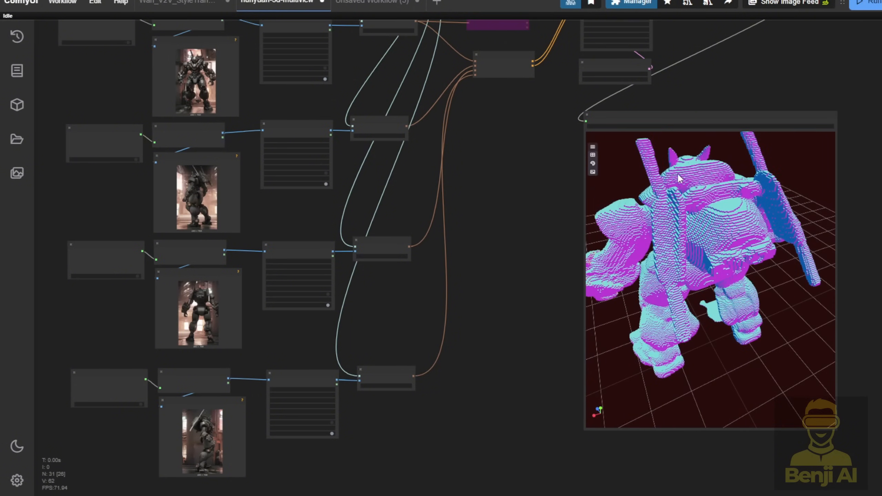
left_click_drag(787, 205, 712, 197)
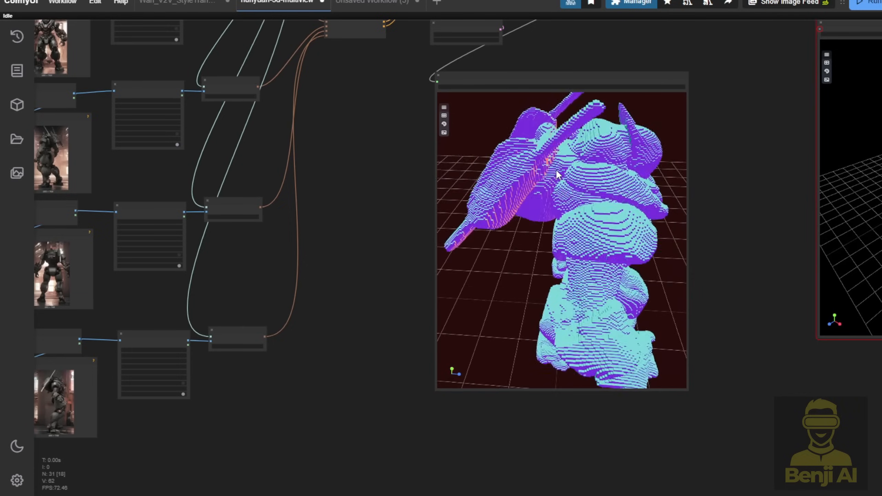
left_click_drag(557, 173, 558, 242)
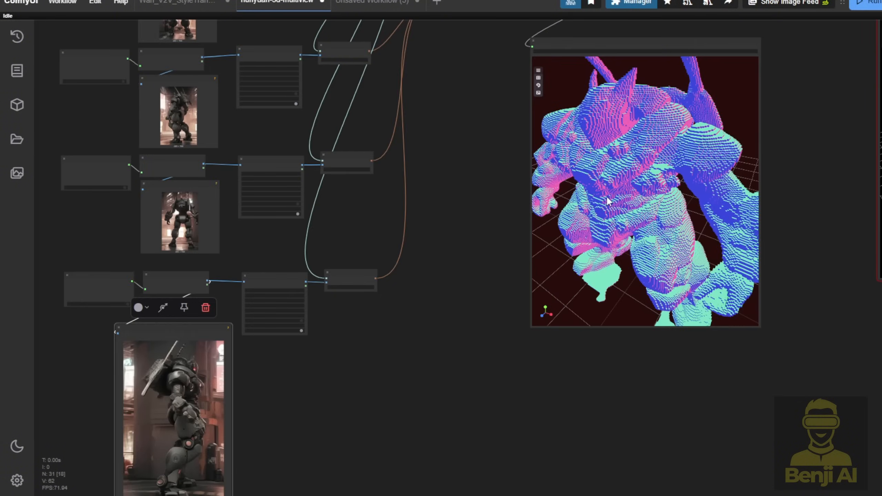
left_click_drag(657, 175, 665, 179)
scroll(664, 179, "down", 3)
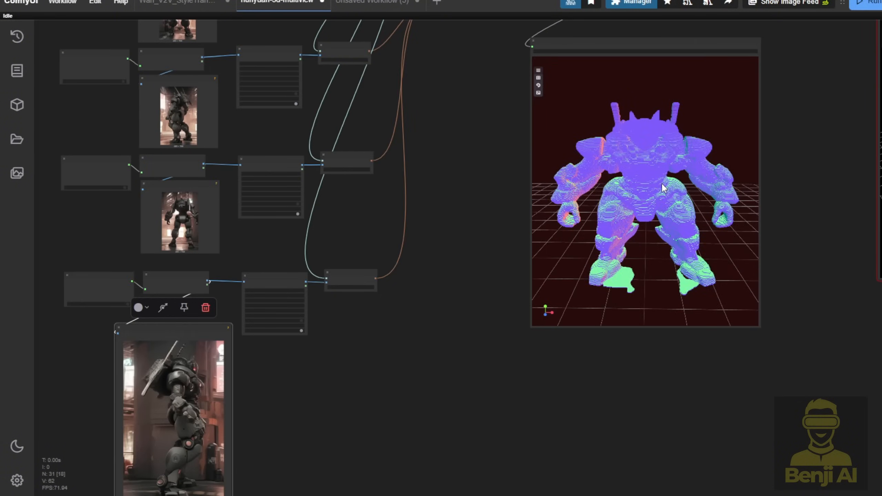
left_click_drag(607, 187, 670, 182)
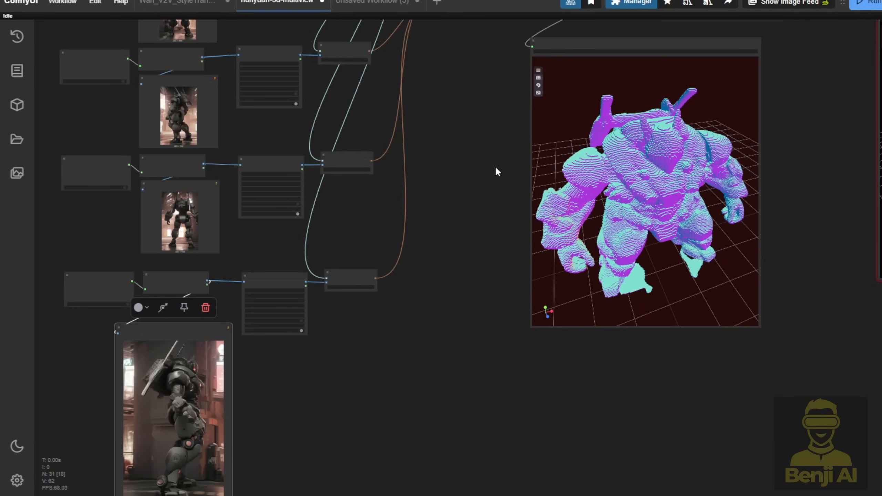
Step: Check the right view's Remove Background (RMBG) settings and examine the mech mesh from the side
left_click_drag(496, 167, 609, 183)
scroll(433, 267, "up", 4)
scroll(359, 294, "up", 3)
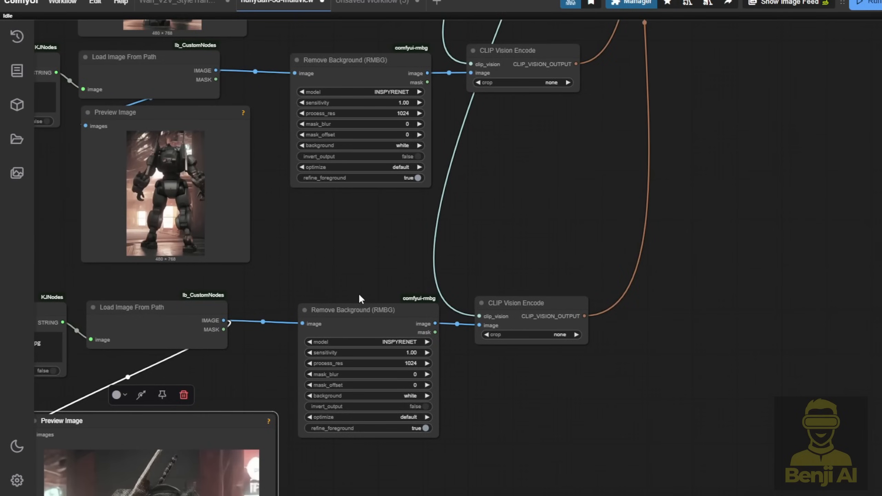
left_click_drag(358, 294, 352, 211)
left_click(364, 282)
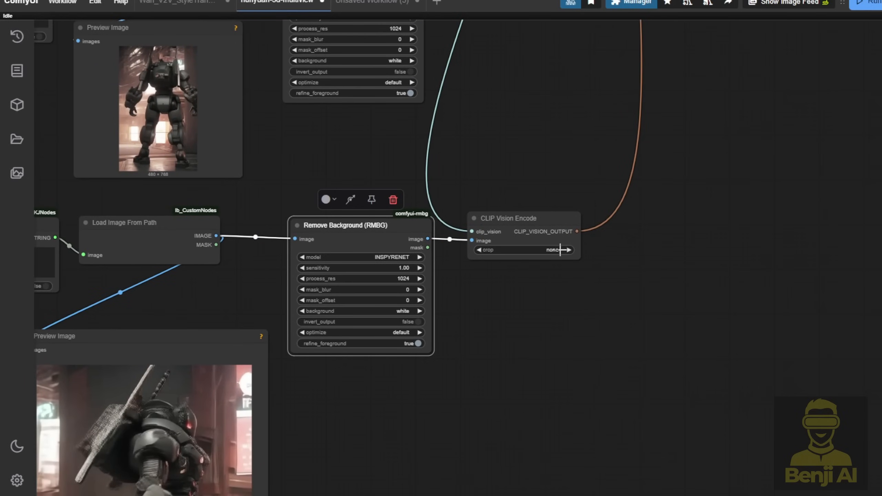
scroll(605, 243, "down", 3)
scroll(679, 205, "down", 2)
left_click_drag(679, 204, 307, 241)
left_click_drag(588, 150, 543, 55)
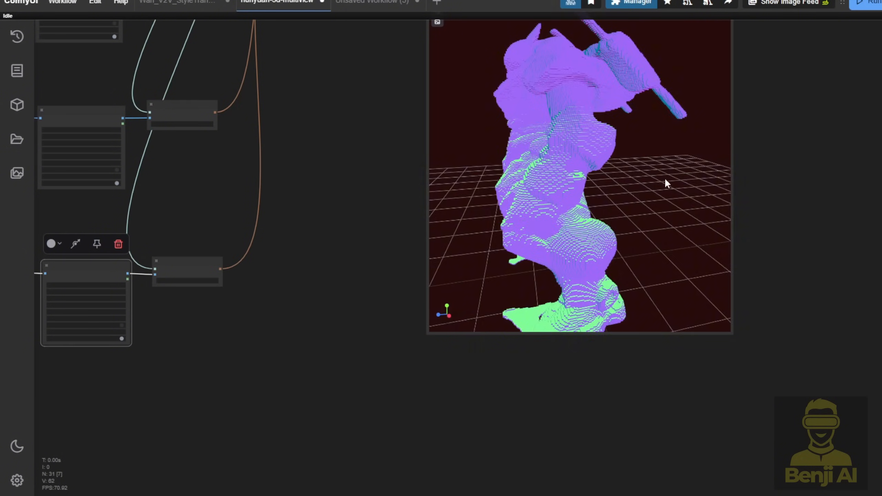
left_click_drag(666, 182, 610, 233)
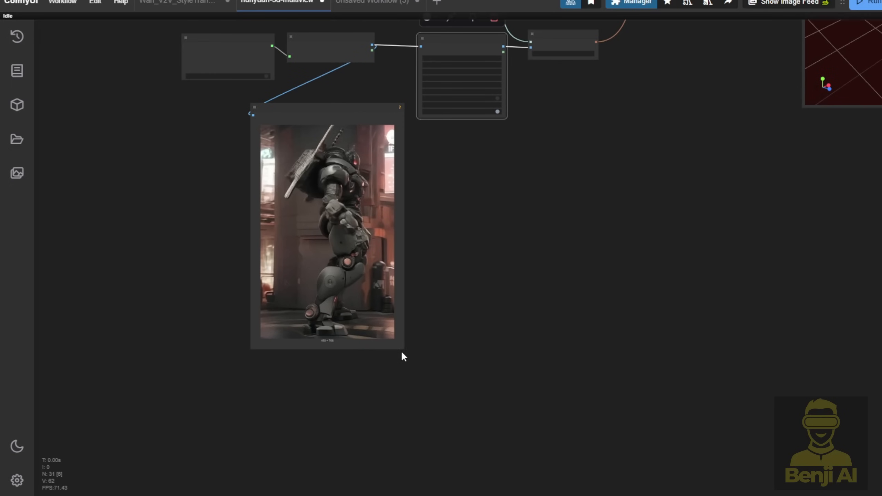
Step: Examine the right, left and front mech source images in their Preview Image nodes
scroll(369, 223, "up", 8)
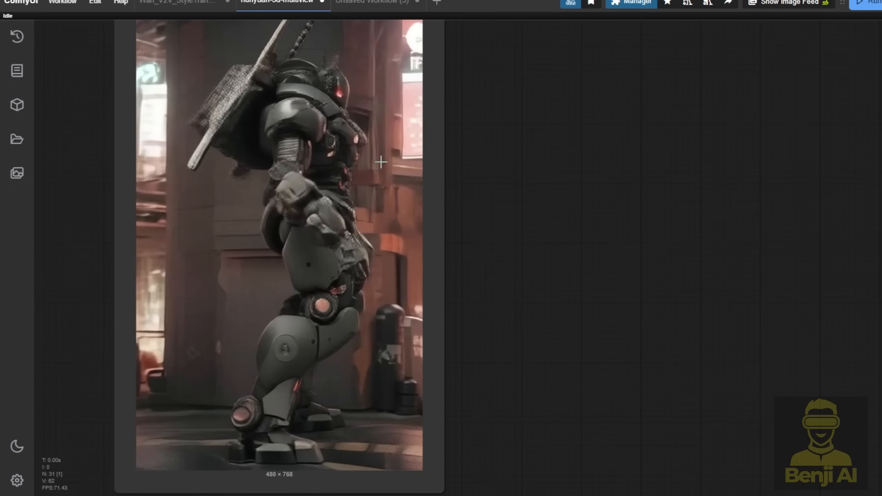
scroll(495, 193, "down", 3)
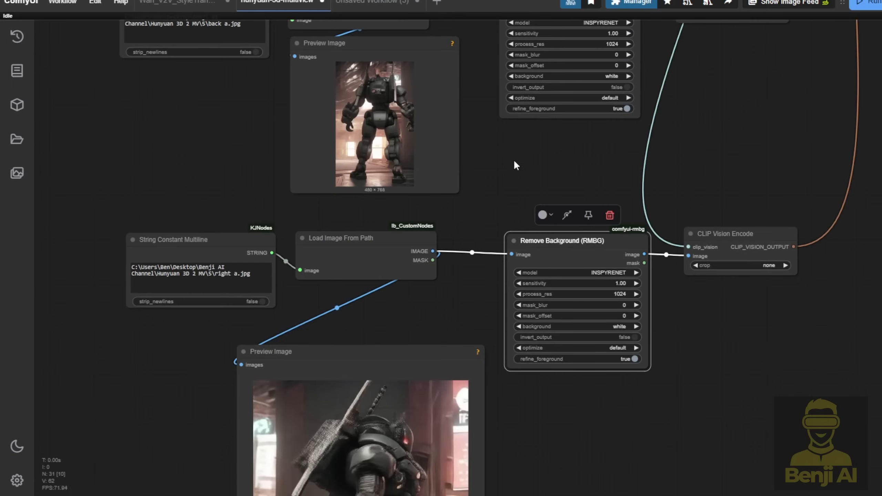
left_click_drag(514, 160, 568, 372)
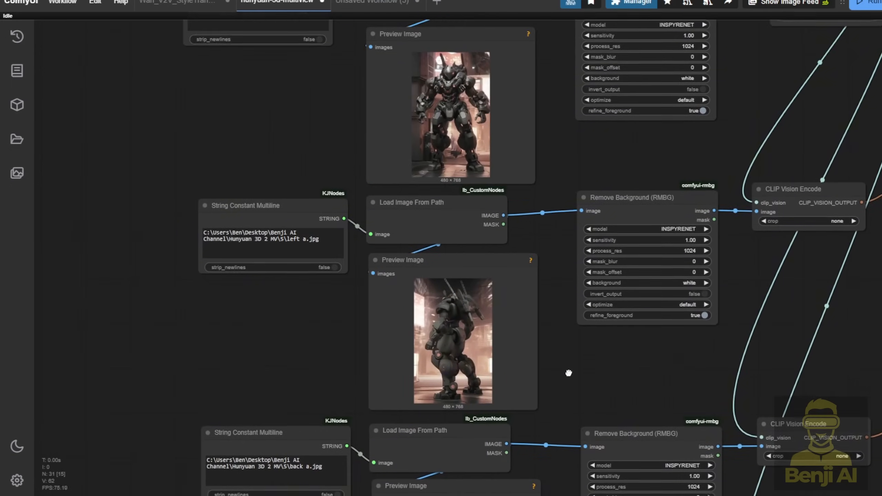
scroll(489, 285, "up", 9)
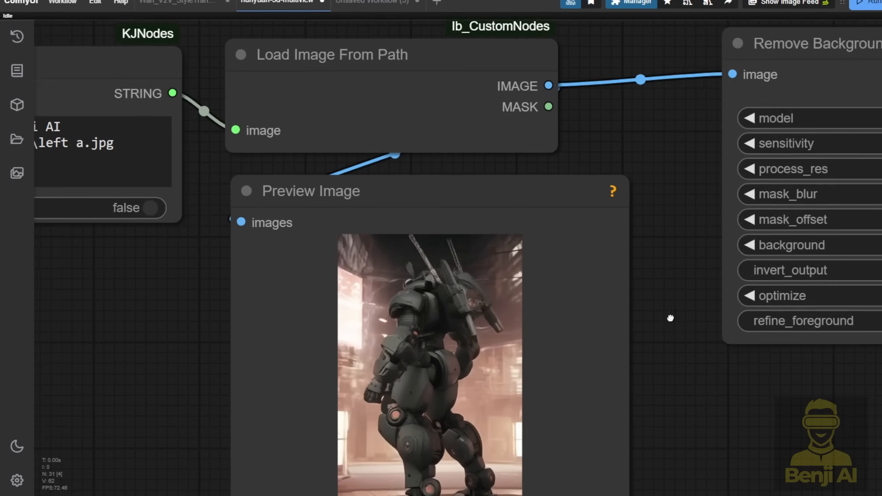
left_click_drag(671, 318, 669, 248)
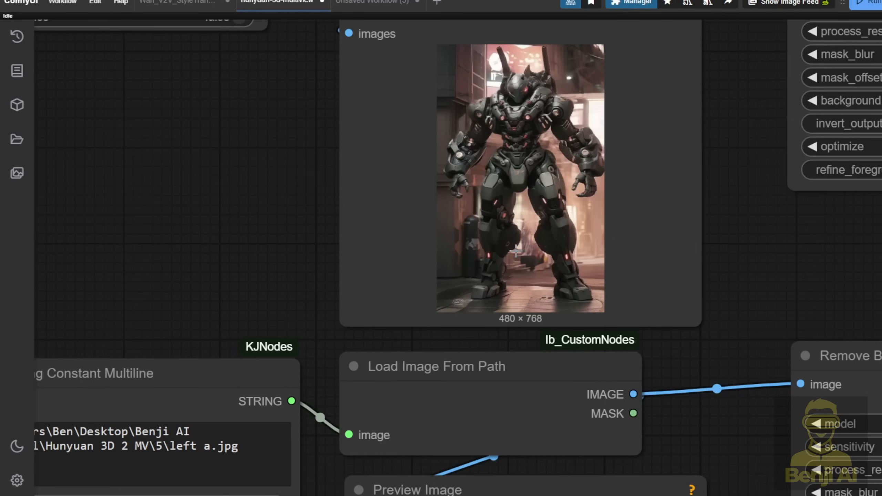
scroll(853, 202, "down", 7)
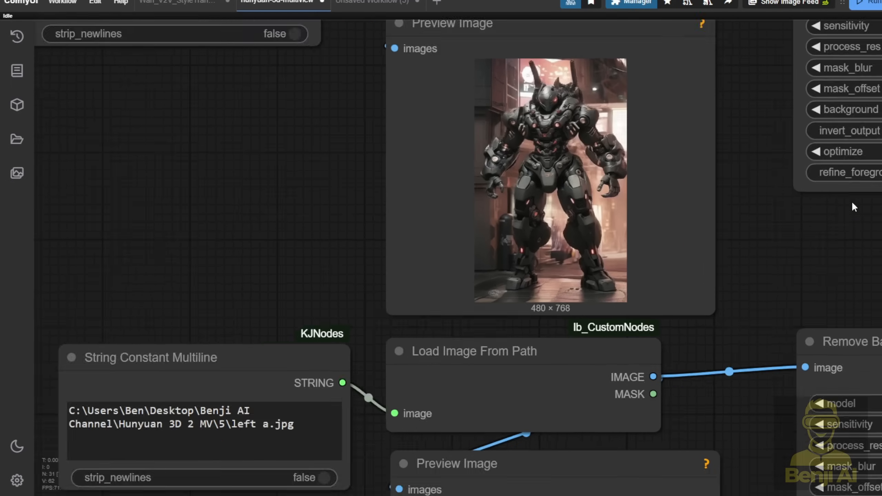
Step: Inspect the mech mesh in the SaveGLB viewer again from several angles against the source views
left_click_drag(868, 214, 285, 163)
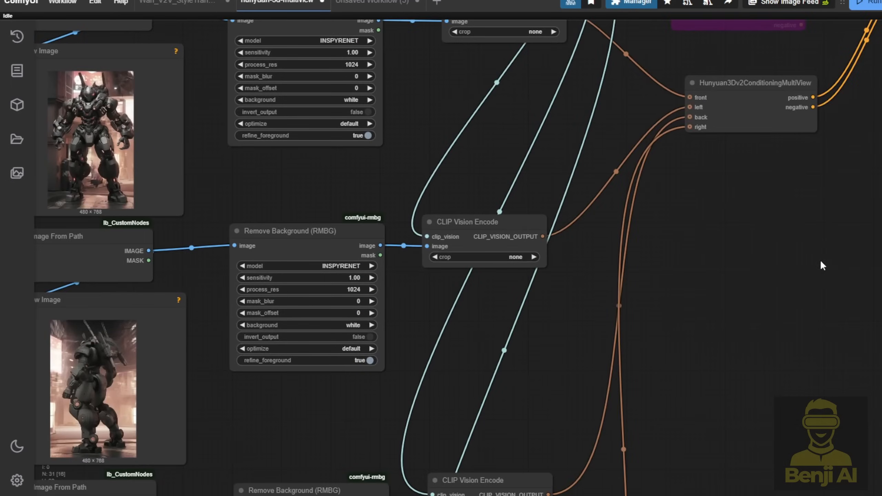
scroll(820, 266, "down", 3)
left_click_drag(813, 266, 477, 48)
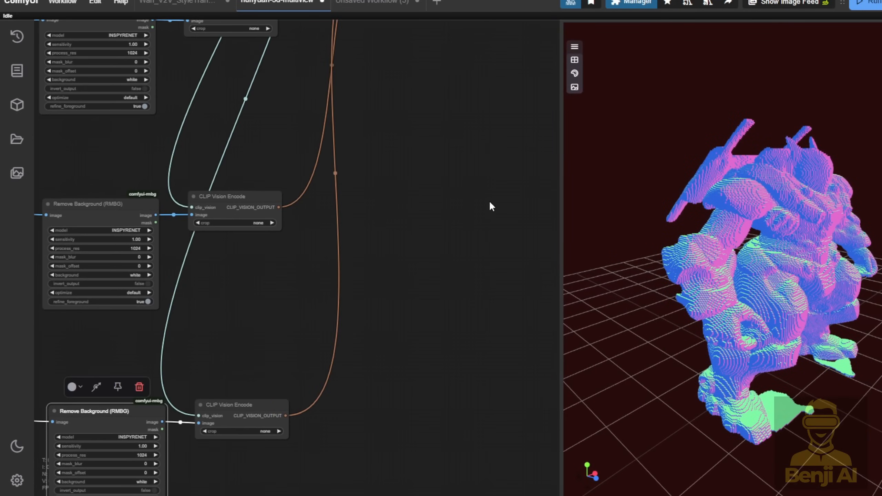
left_click_drag(700, 245, 656, 237)
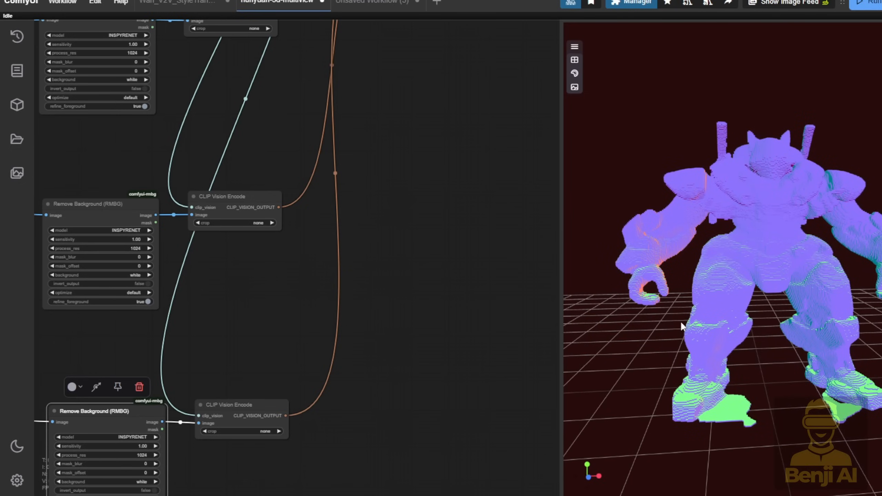
left_click_drag(515, 253, 384, 211)
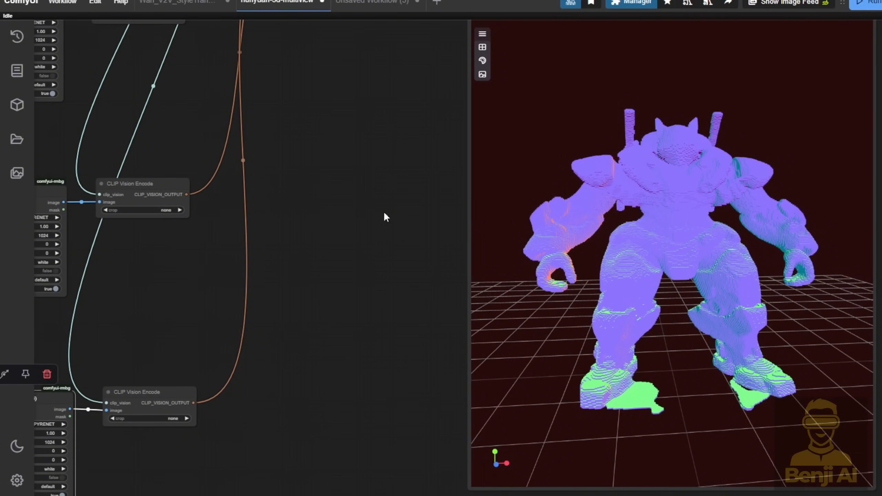
mouse_move(640, 231)
left_mouse_down()
mouse_move(527, 282)
mouse_move(630, 242)
left_mouse_up()
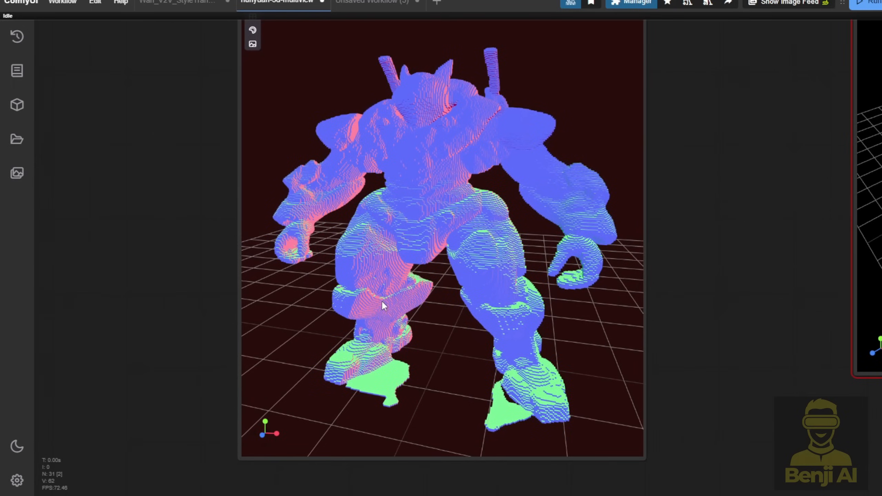
left_click_drag(381, 300, 561, 271)
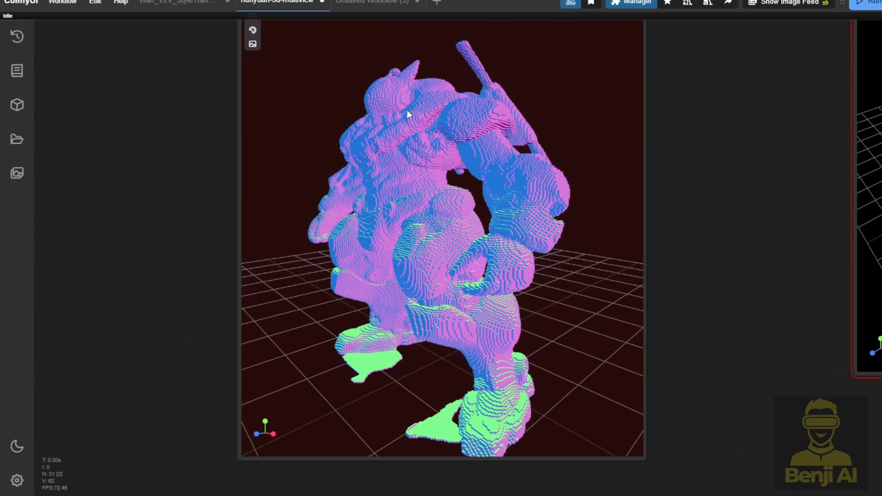
left_click_drag(504, 264, 400, 161)
Step: Connect the positive and negative outputs of Hunyuan3Dv2Conditioning to the matching KSampler inputs
left_click_drag(364, 131, 497, 307)
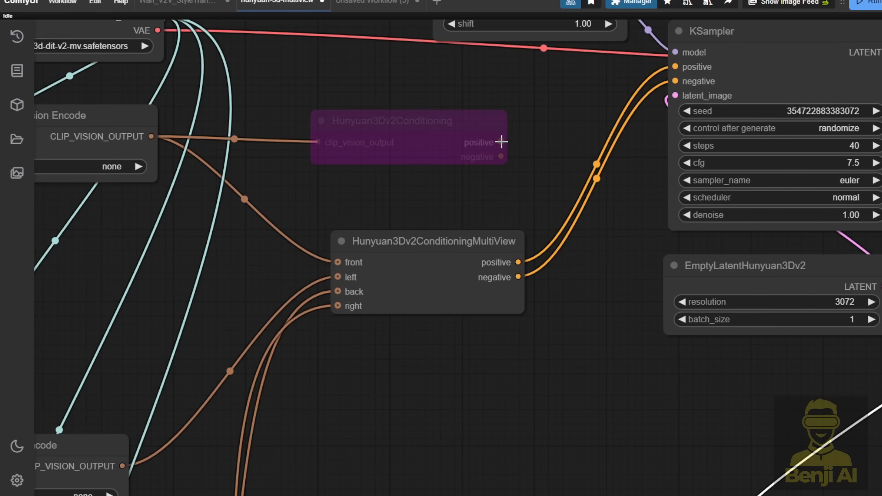
left_click_drag(501, 142, 675, 67)
left_click_drag(501, 156, 675, 81)
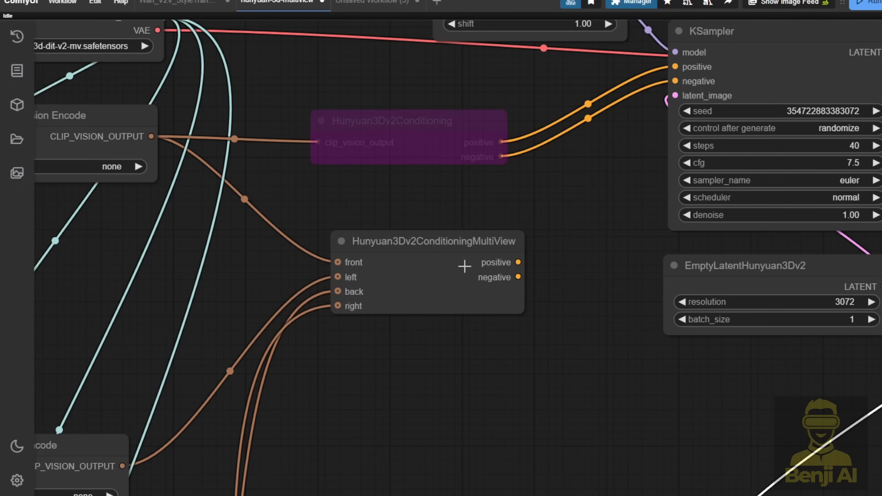
Step: Move the Hunyuan3Dv2ConditioningMultiView node lower and bypass it, and disconnect the SaveGLB node's mesh input
left_click_drag(473, 278, 462, 295)
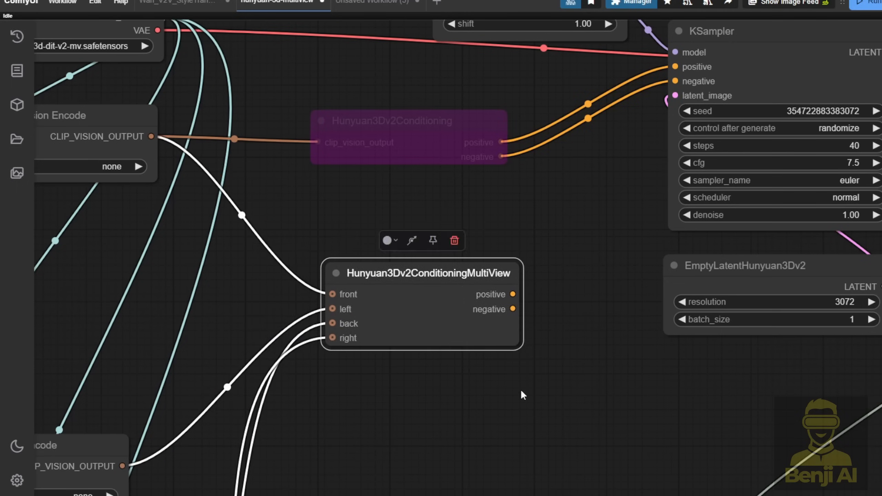
scroll(522, 398, "down", 4)
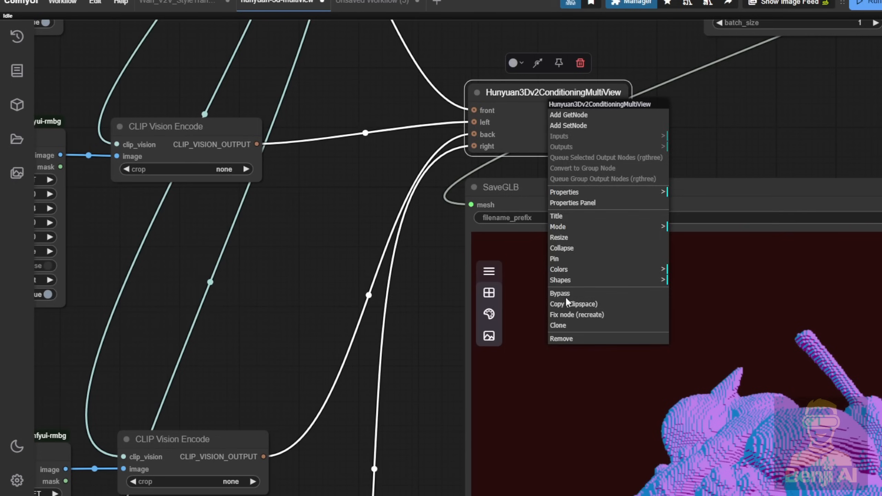
left_click(564, 294)
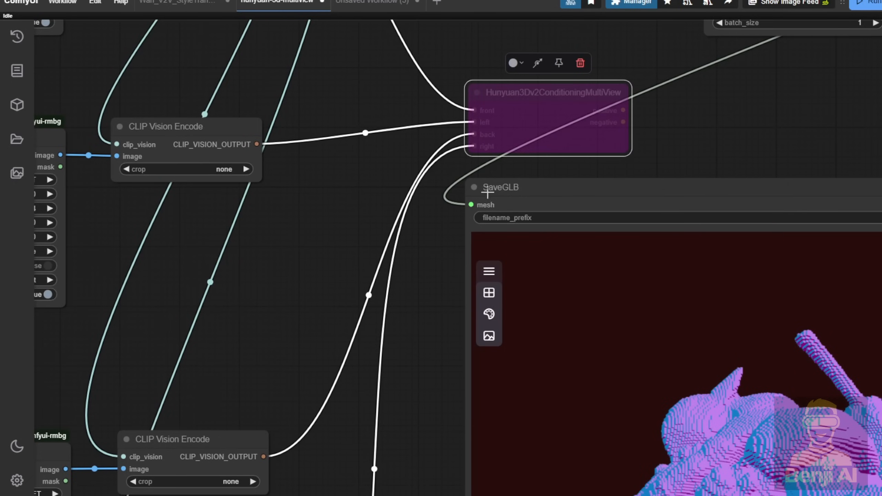
left_click_drag(471, 205, 714, 85)
Step: Re-enable the single-view Hunyuan3Dv2Conditioning node and set the checkpoint loader's model to hunyuan3d-dit-v2-0.fp16.safetensors
left_click(653, 115)
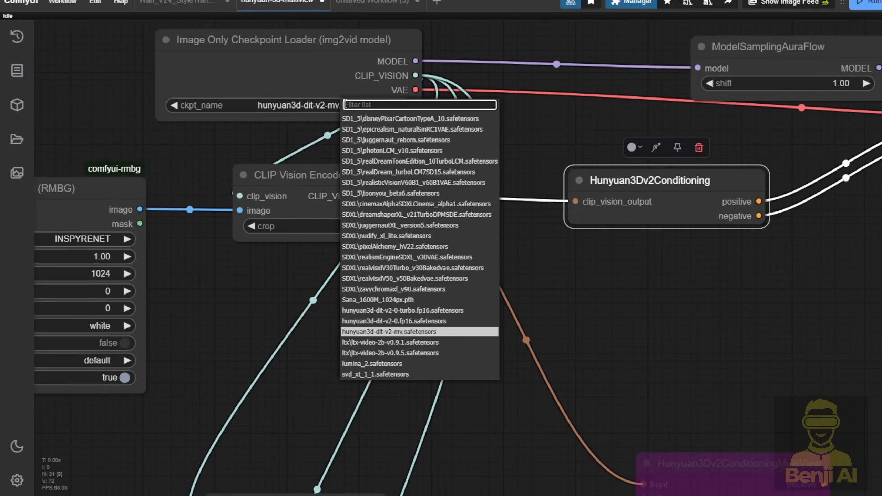
left_click(441, 321)
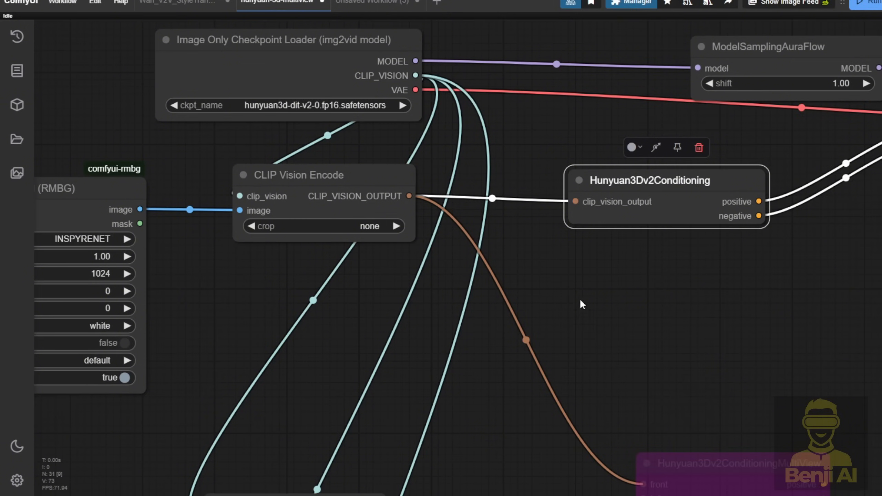
scroll(738, 327, "down", 3)
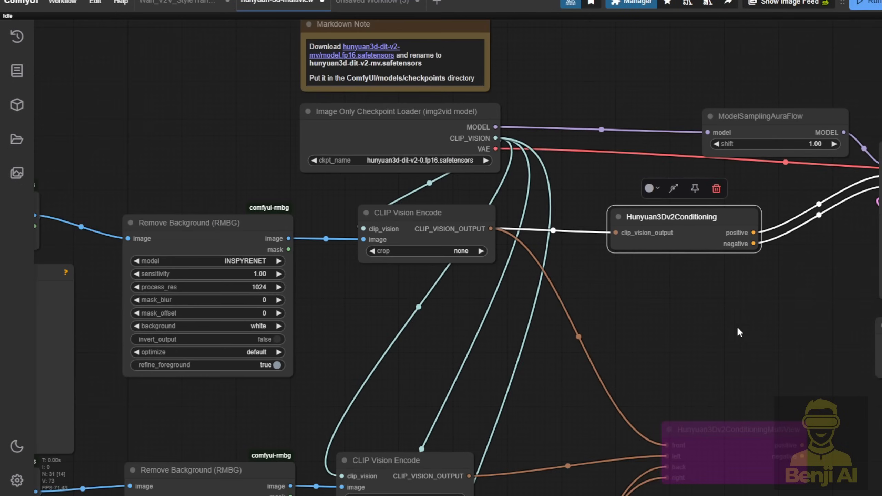
left_click_drag(748, 326, 272, 245)
left_click_drag(857, 243, 590, 207)
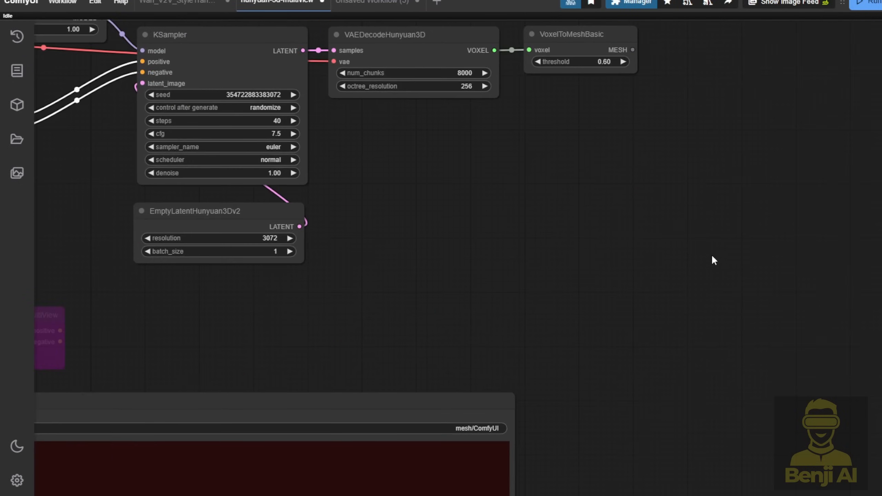
Step: Connect VoxelToMeshBasic's mesh output to the second SaveGLB node and place that node level with the multi-view SaveGLB viewer
scroll(712, 260, "down", 5)
left_click_drag(881, 218, 711, 163)
scroll(681, 141, "up", 6)
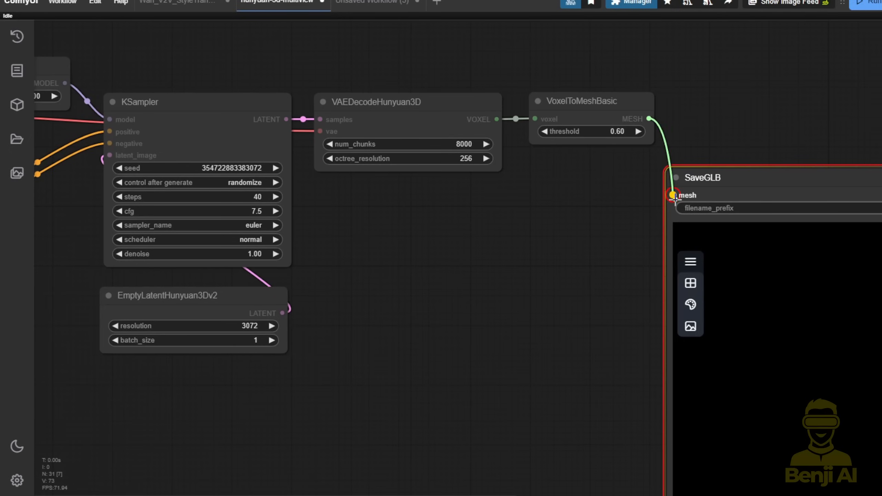
scroll(611, 257, "down", 3)
left_click_drag(605, 289, 513, 121)
scroll(446, 270, "down", 3)
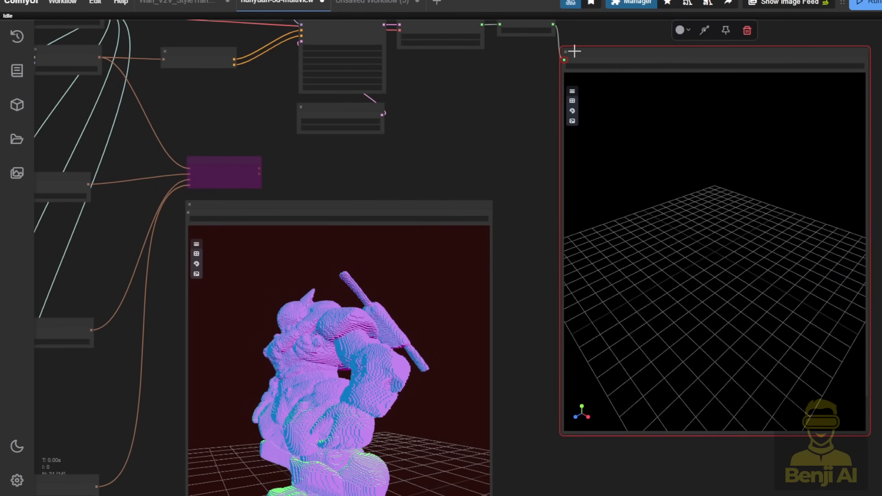
left_click_drag(627, 52, 629, 164)
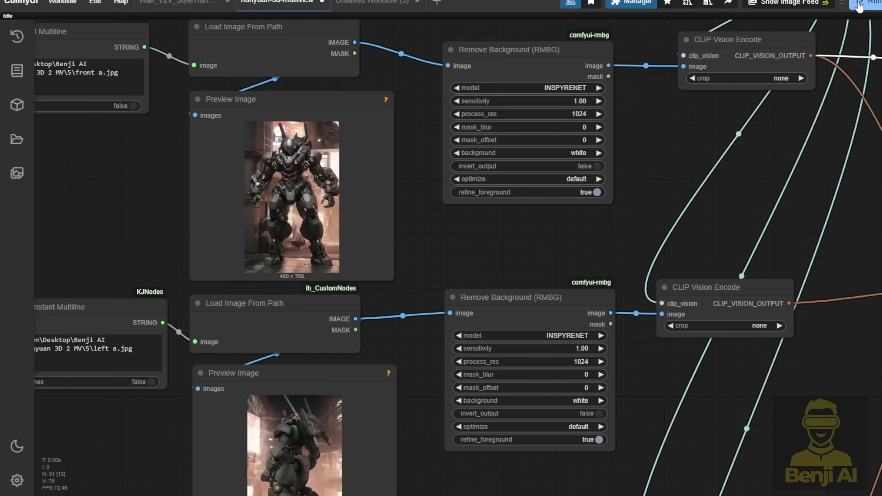
Step: Inspect the single-view mech mesh in the second SaveGLB viewer up close from several angles
scroll(522, 147, "down", 1)
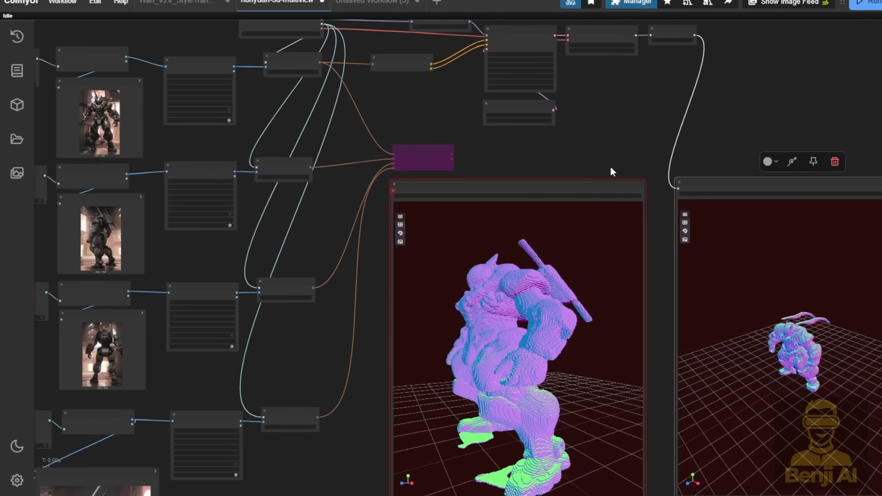
left_click_drag(632, 161, 481, 92)
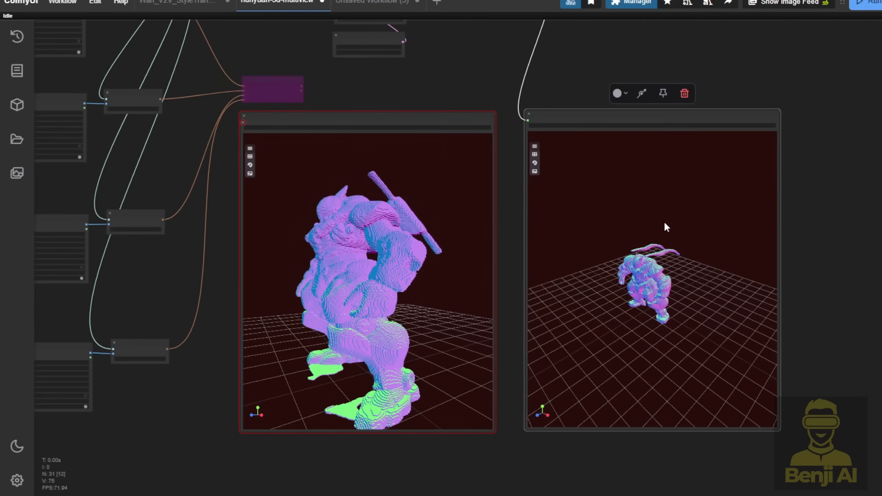
scroll(668, 232, "up", 6)
scroll(664, 278, "up", 7)
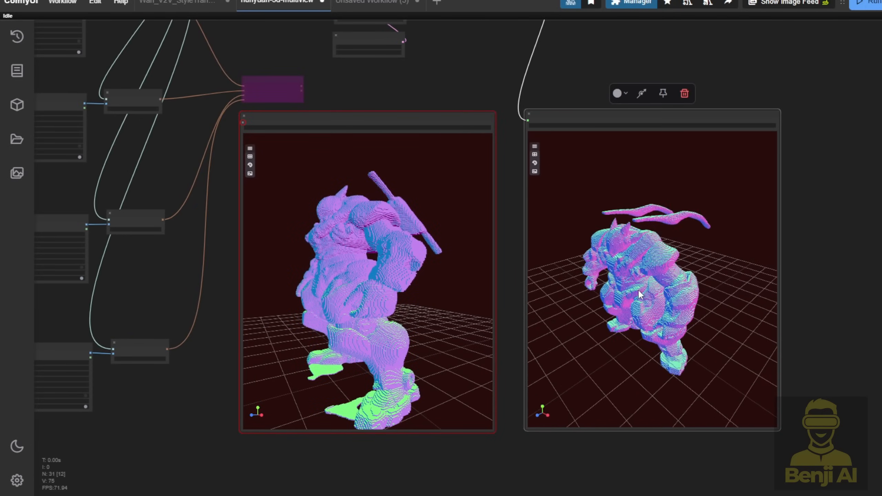
left_click_drag(638, 291, 615, 262)
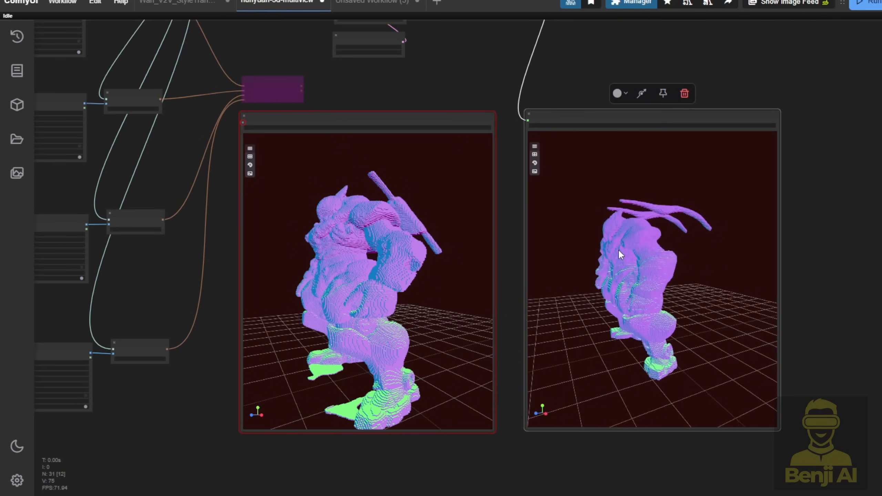
scroll(617, 252, "up", 5)
left_click_drag(641, 211, 645, 253)
Step: Compare the front, side and back of the multi-view mech mesh with the single-view mesh and the source images
left_click_drag(284, 318, 394, 338)
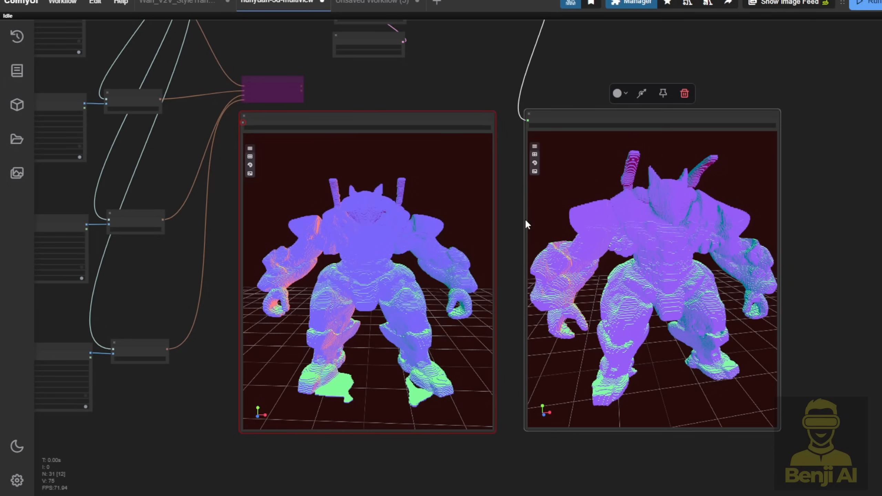
left_click_drag(570, 169, 705, 177)
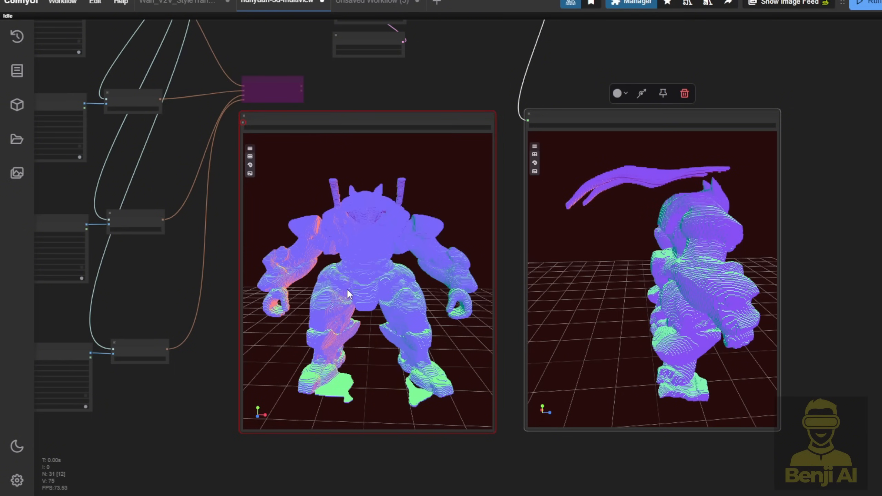
left_click_drag(349, 293, 391, 268)
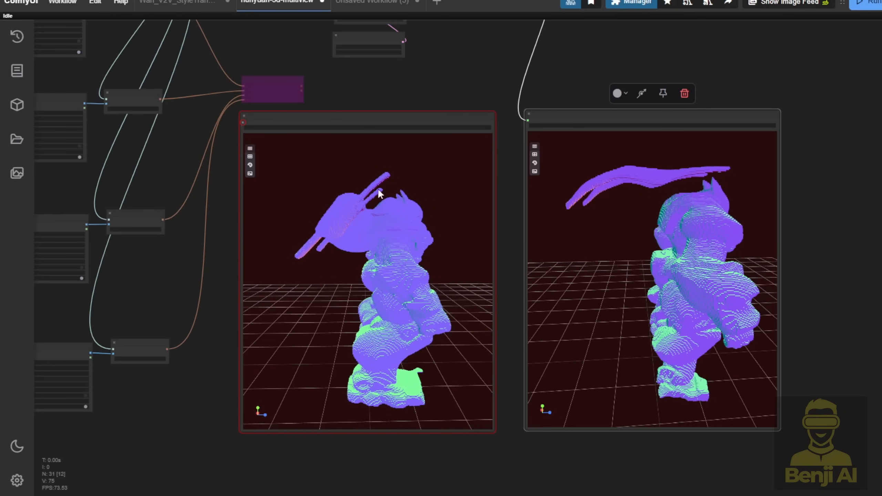
left_click_drag(358, 232, 433, 252)
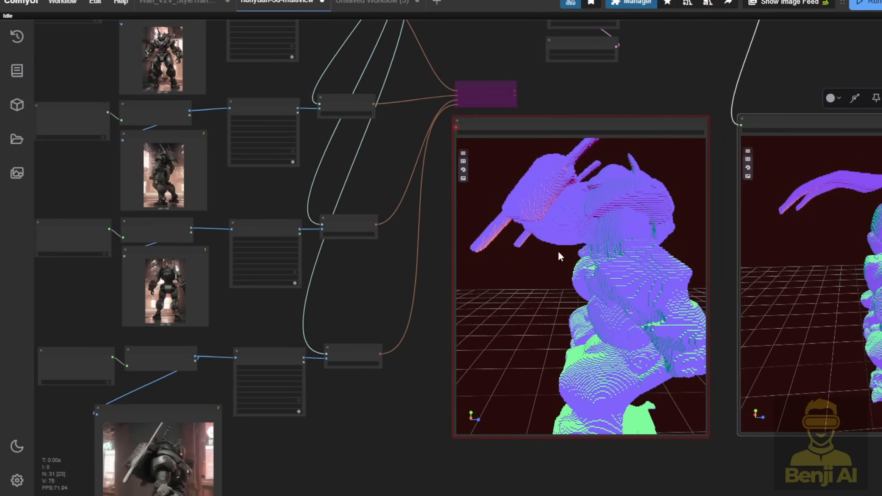
left_click_drag(558, 252, 545, 264)
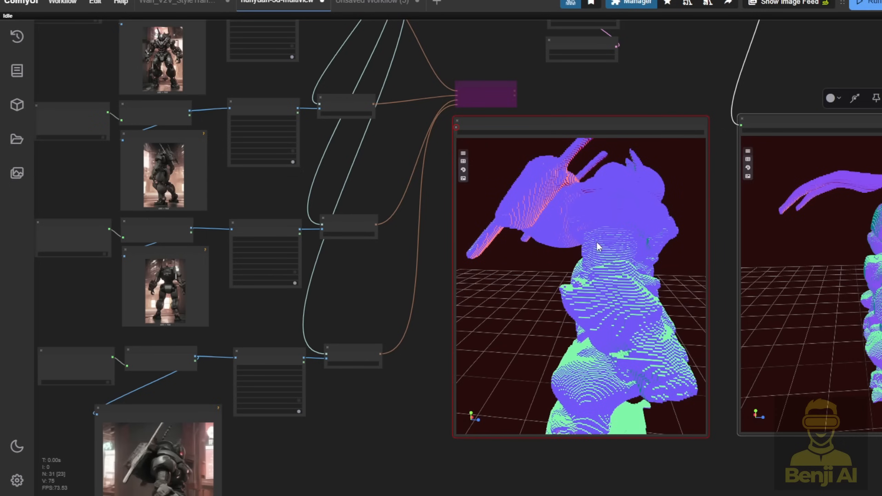
left_click_drag(544, 274, 571, 280)
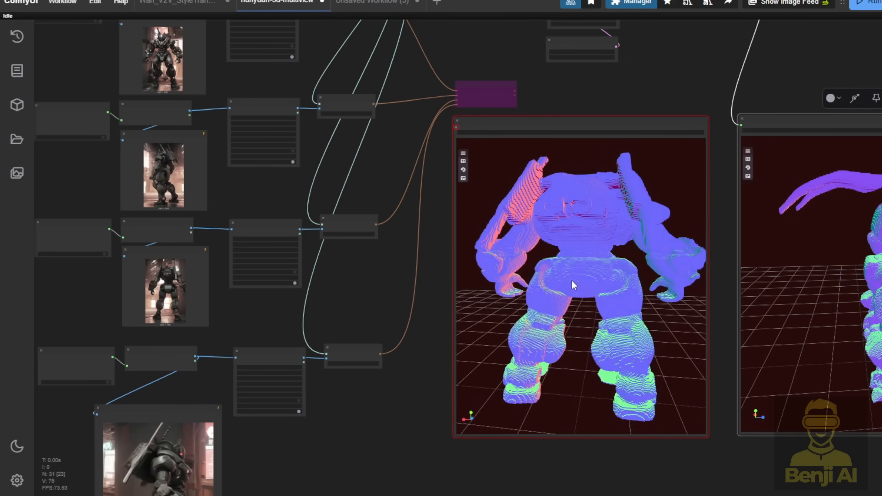
left_click_drag(572, 249, 677, 237)
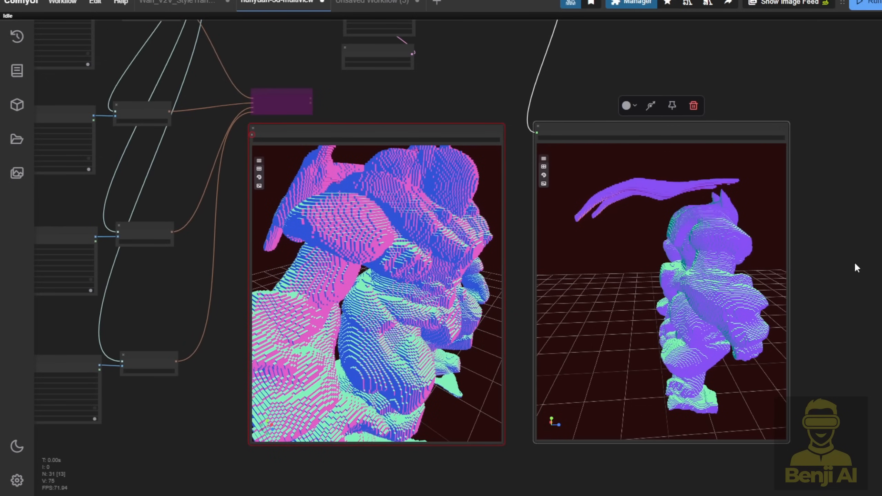
Step: Examine the weapons on the back of the single-view mesh closely from the side and from above
scroll(657, 335, "up", 5)
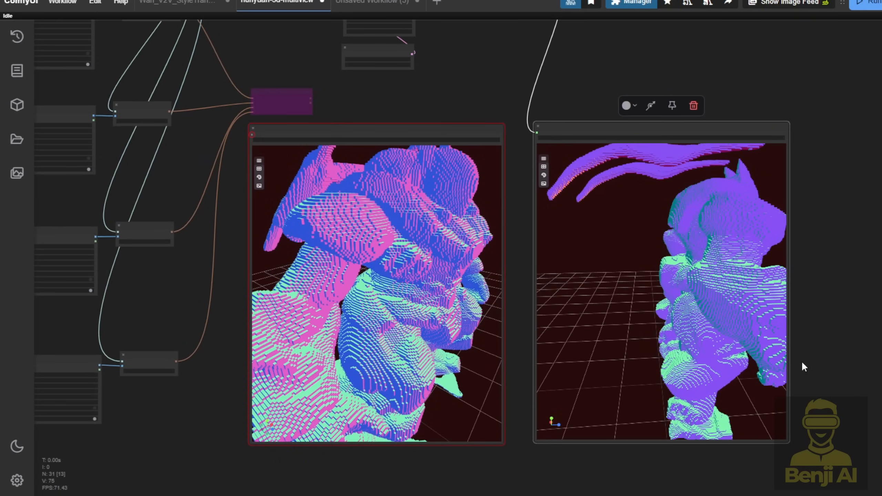
left_click_drag(855, 296, 815, 275)
left_click_drag(630, 268, 655, 345)
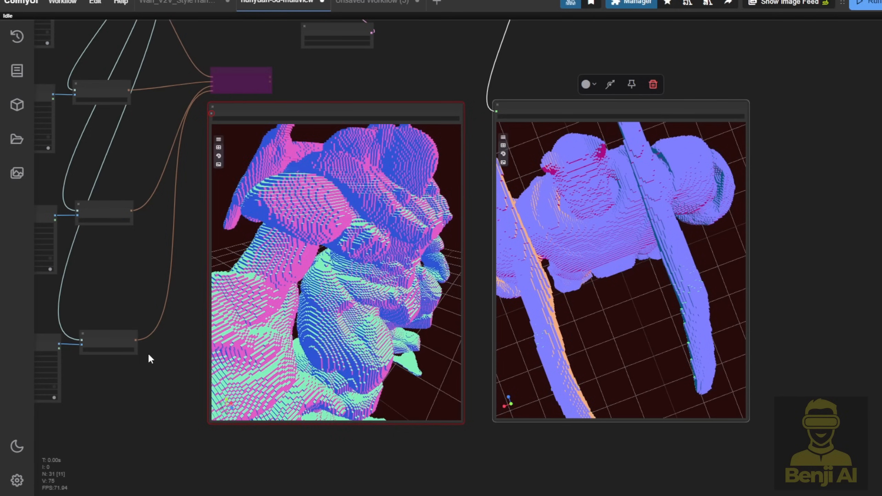
Step: Shrink the oversized Preview Image node of the last mech view and realign it beneath its image loader
left_click_drag(182, 369, 590, 374)
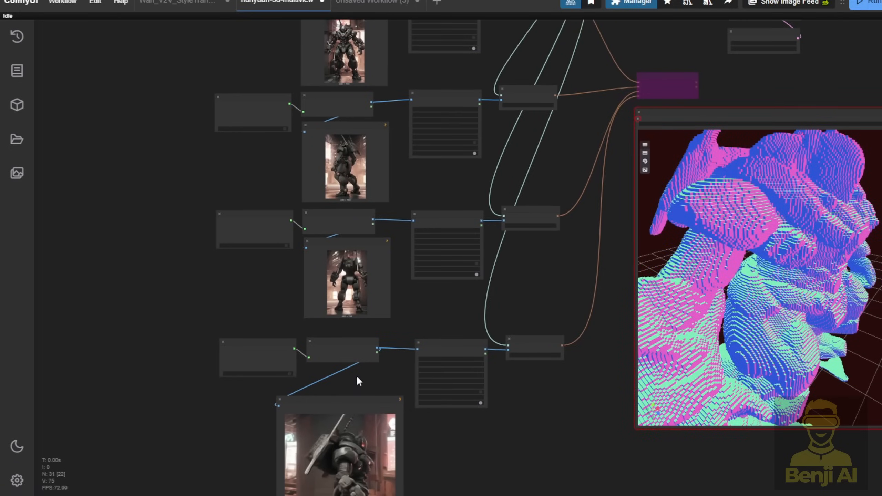
left_click_drag(479, 444, 525, 223)
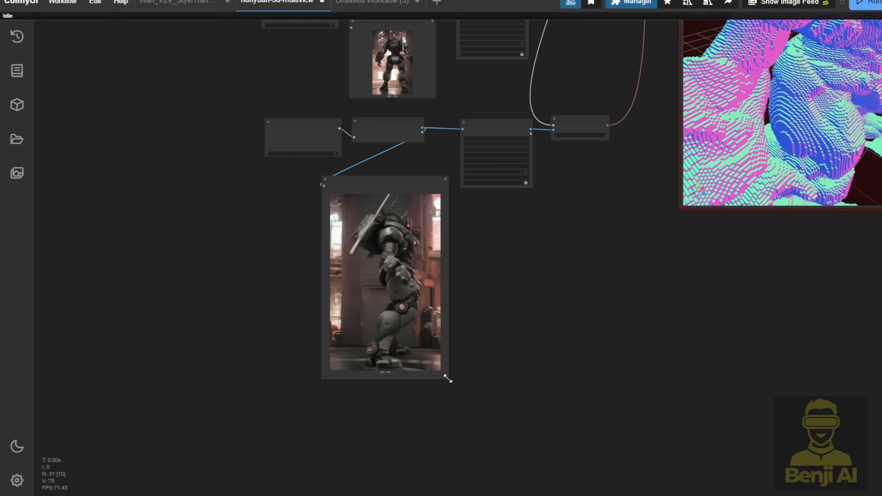
left_click_drag(448, 382, 428, 342)
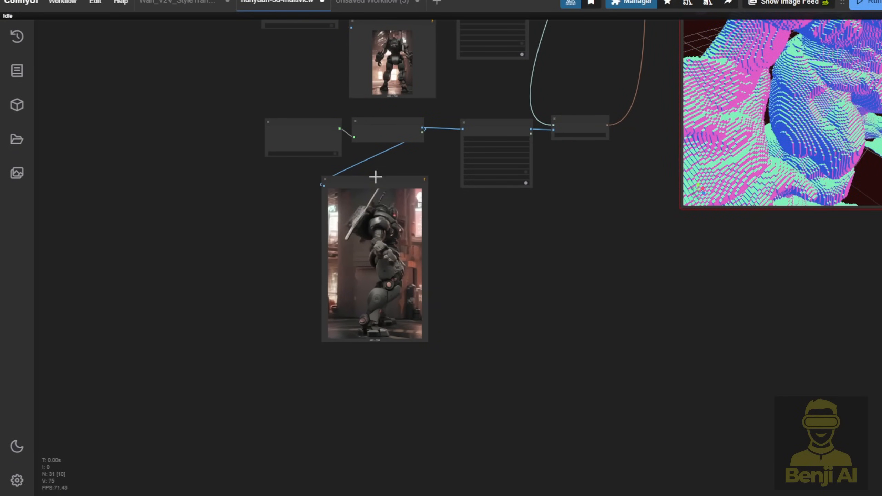
left_click_drag(375, 176, 407, 167)
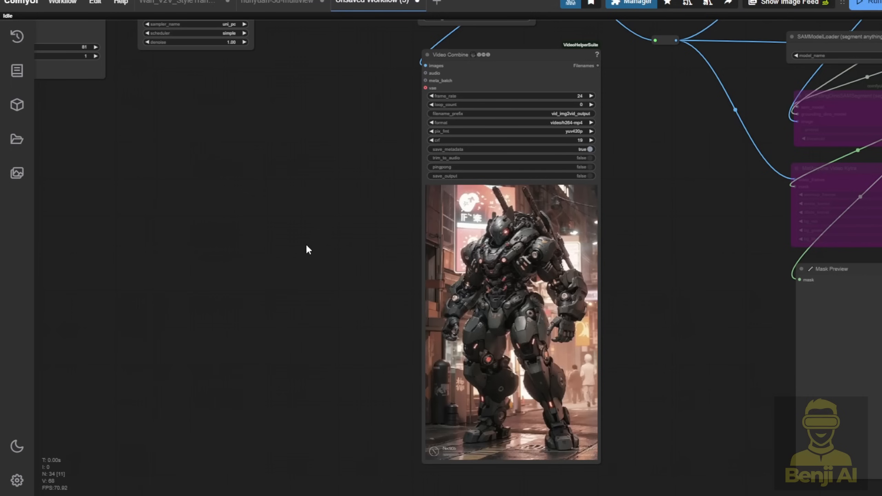
Step: Examine the Wan 2.1 image-to-video workflow, including its 360-degree rotation LoRA, prompts and sampler settings, through to Video Combine
scroll(306, 246, "down", 5)
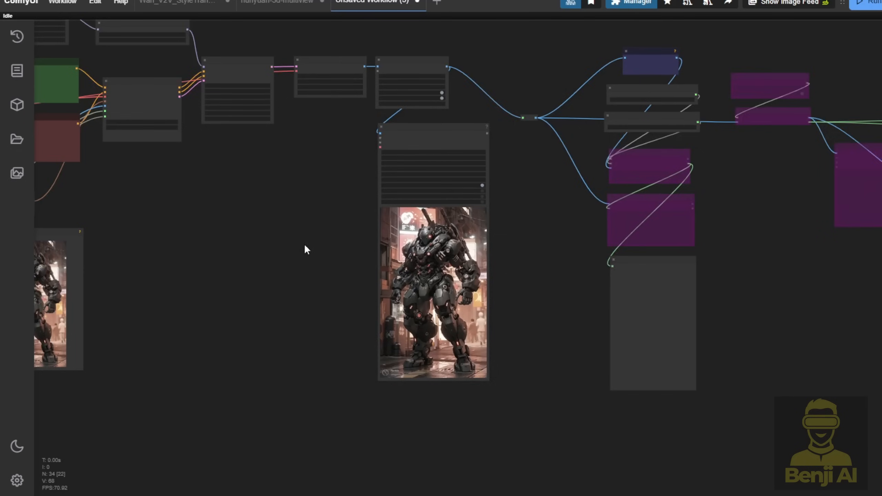
left_click_drag(305, 251, 618, 345)
scroll(467, 158, "up", 8)
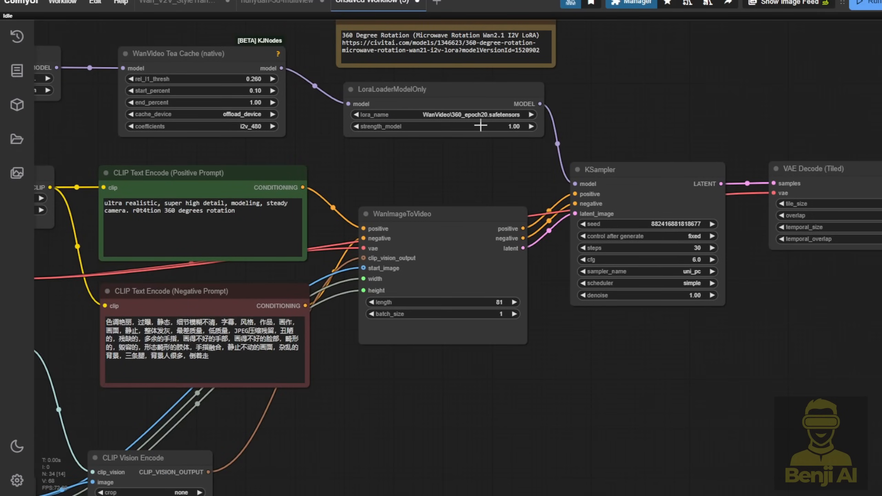
left_click_drag(605, 427, 494, 173)
scroll(520, 265, "down", 3)
left_click_drag(525, 275, 378, 192)
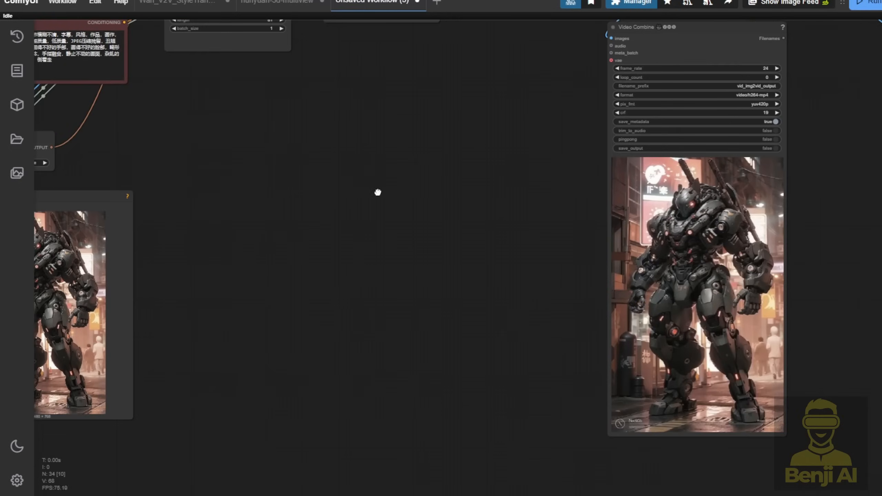
Step: Resume the Video Combine preview and watch the mech's 360-degree rotation up close
right_click(671, 235)
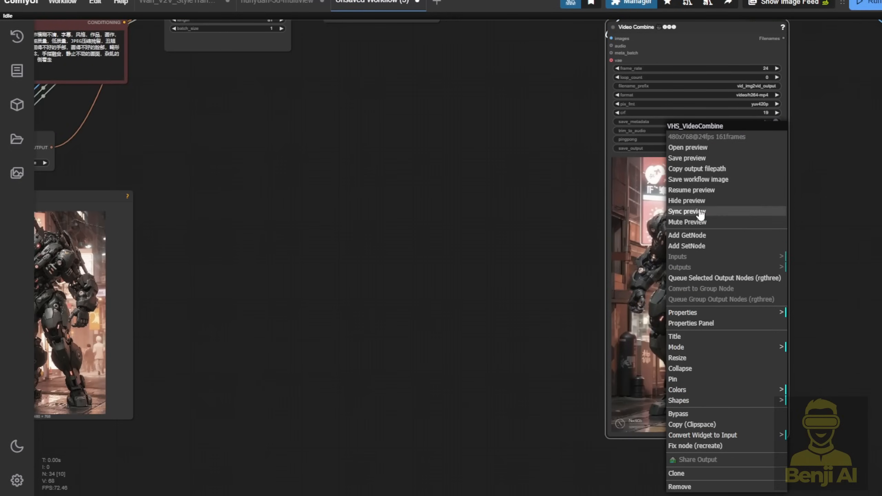
left_click(720, 197)
scroll(360, 270, "right", 5)
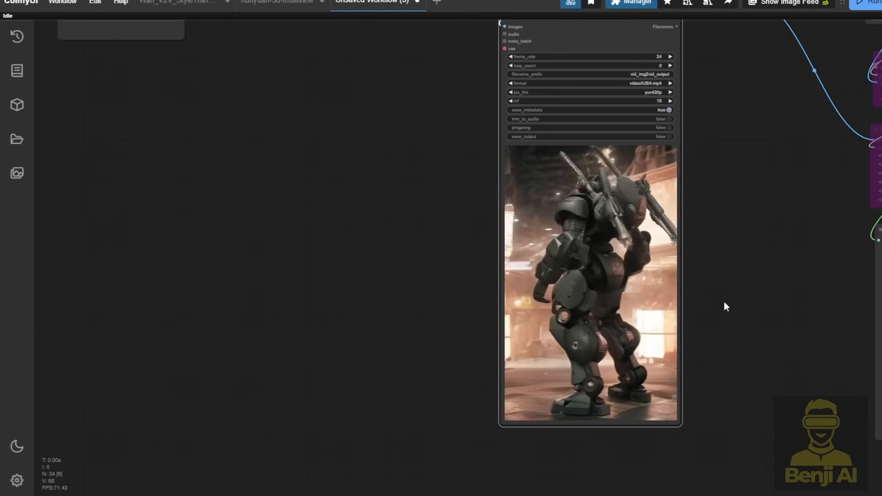
scroll(724, 302, "up", 2)
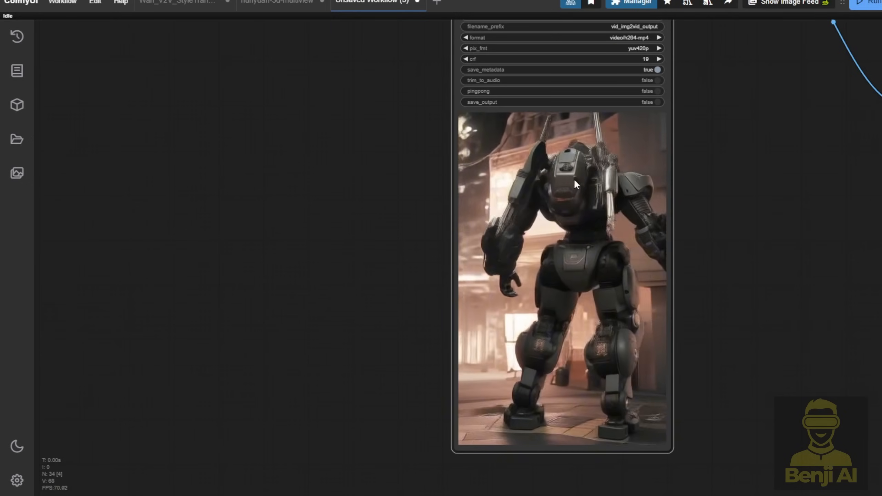
Step: Return to the hunyuan-3d-multiview workflow and review the mech source views beside the SaveGLB viewers
left_click(309, 3)
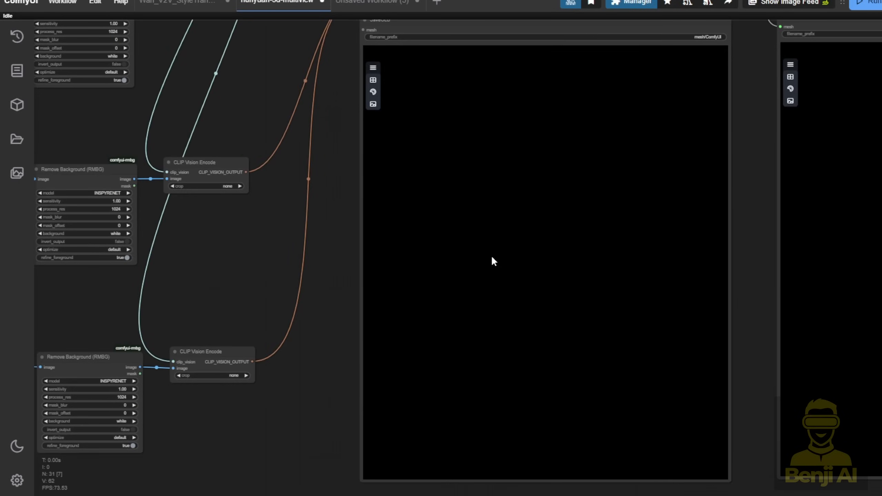
scroll(393, 301, "down", 3)
left_click_drag(305, 291, 407, 261)
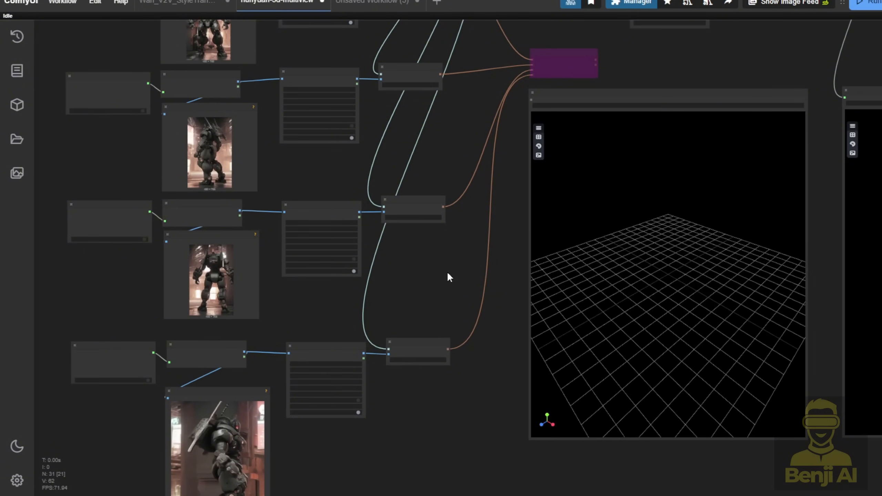
left_click_drag(447, 272, 306, 242)
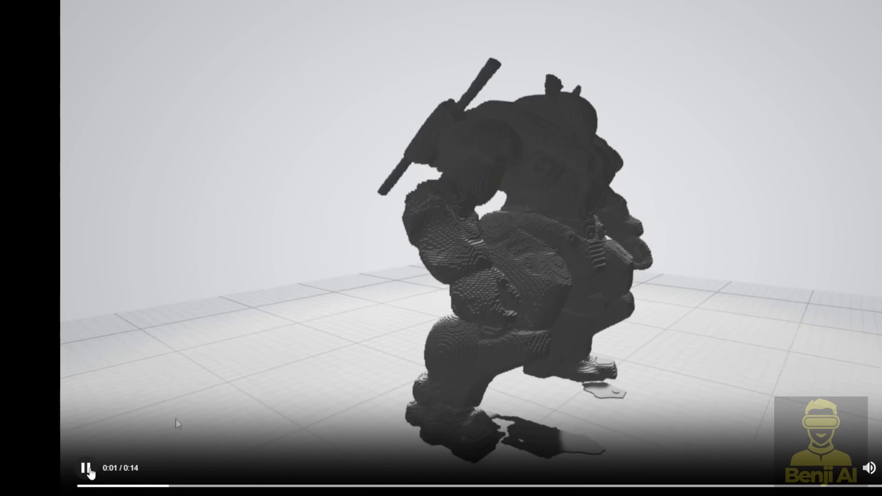
Step: Scrub the mech mesh turntable video from the start to about 0:03 and play it
left_click_drag(110, 488, 82, 488)
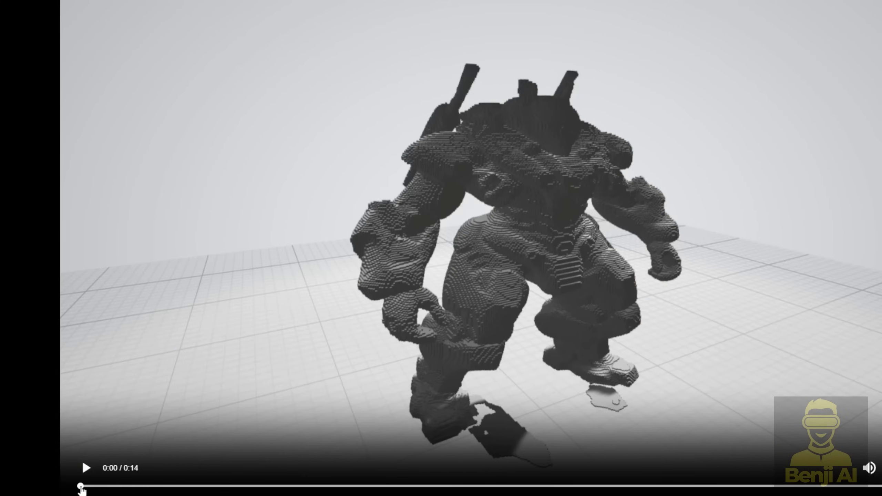
left_click_drag(168, 489, 293, 489)
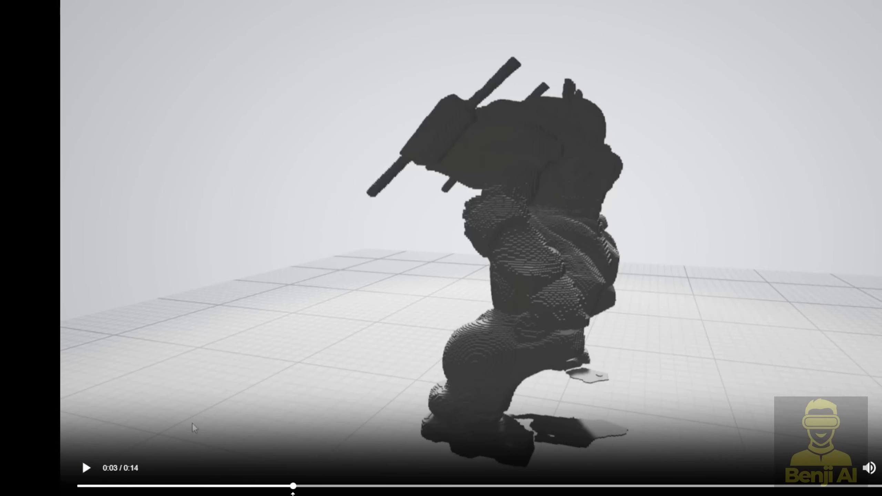
left_click(86, 467)
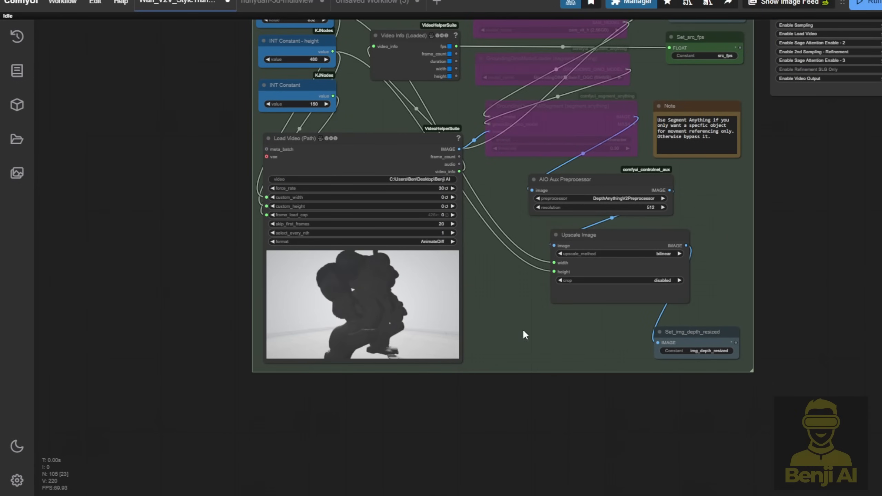
Step: Examine the mech turntable clip in the Load Video (Path) node, pausing its preview and resuming it
scroll(516, 316, "up", 3)
left_click_drag(515, 316, 605, 336)
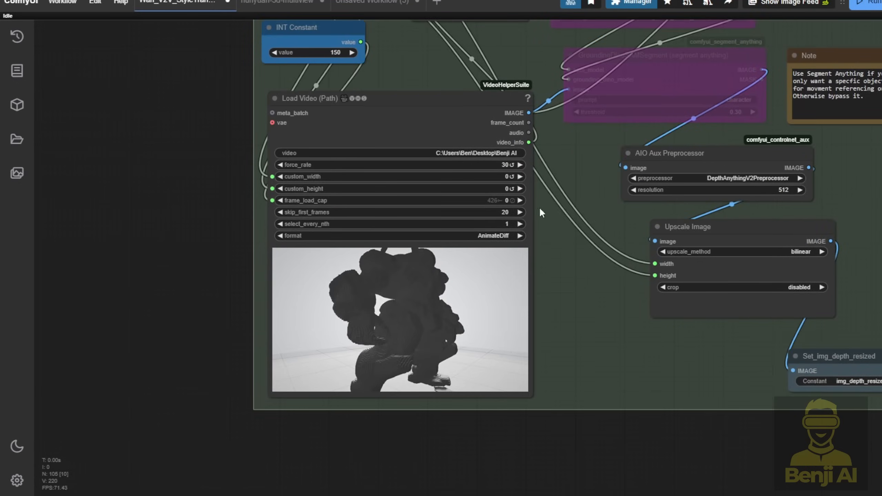
scroll(539, 206, "up", 3)
scroll(583, 340, "down", 3)
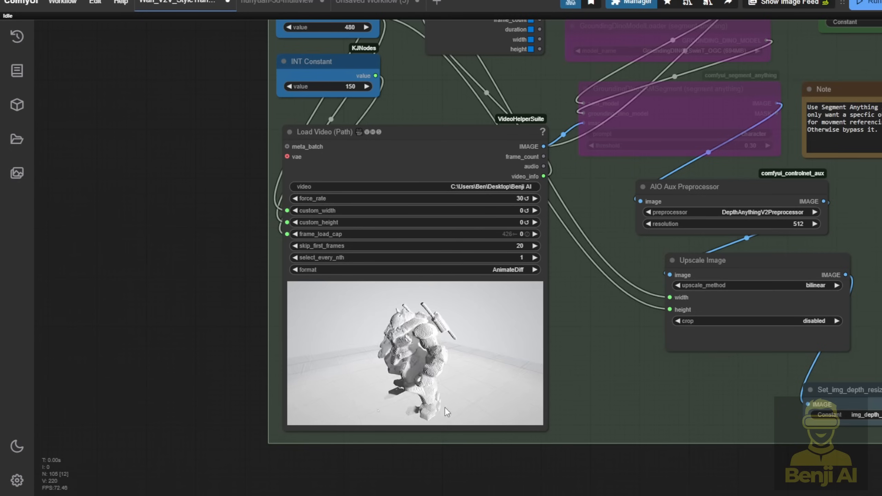
right_click(410, 360)
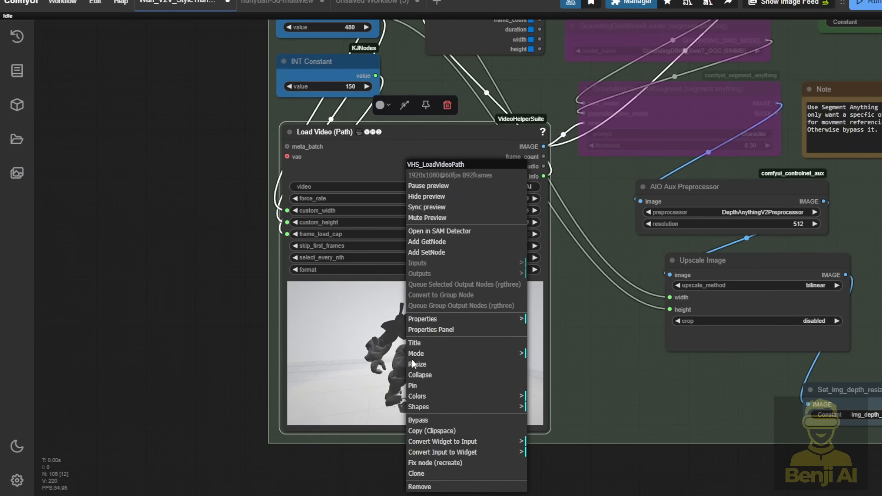
left_click(477, 187)
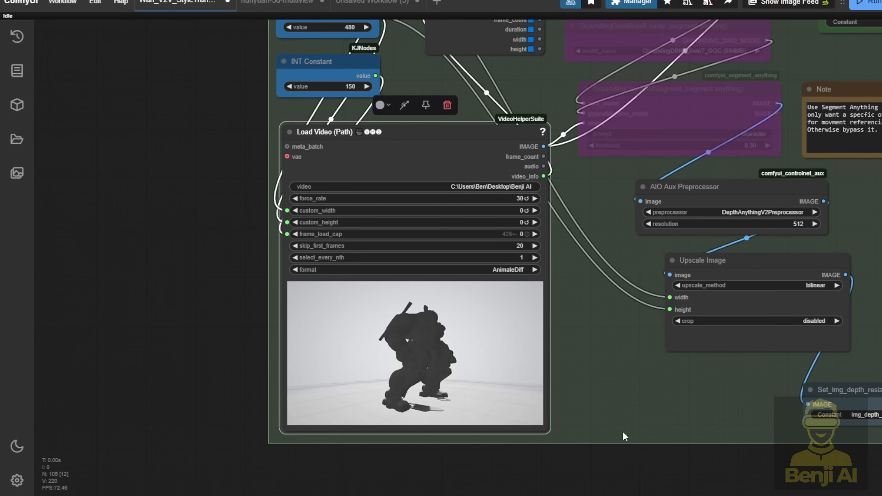
right_click(409, 385)
left_click(427, 186)
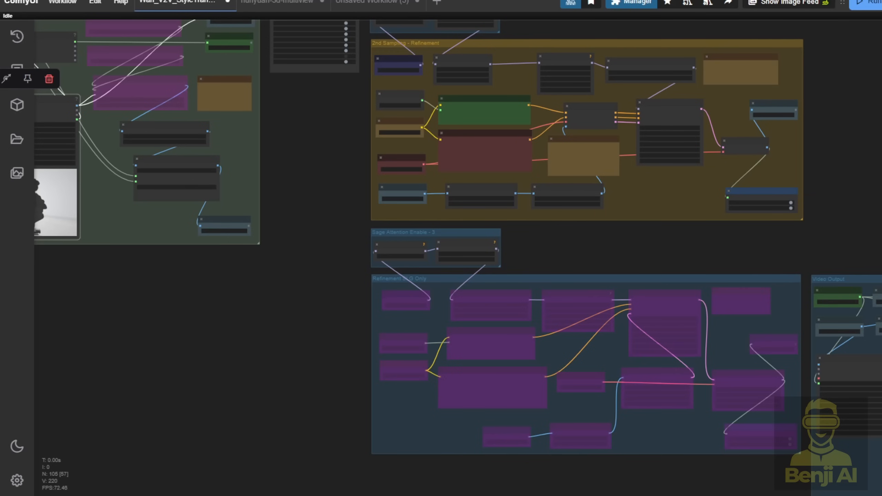
Step: Examine the Sampling group's model patches, the note on the Wan 2.1 1.3B depth control LoRA, and the LoRA loader's settings
left_click_drag(865, 160, 881, 380)
scroll(814, 135, "up", 5)
left_click_drag(849, 77, 880, 193)
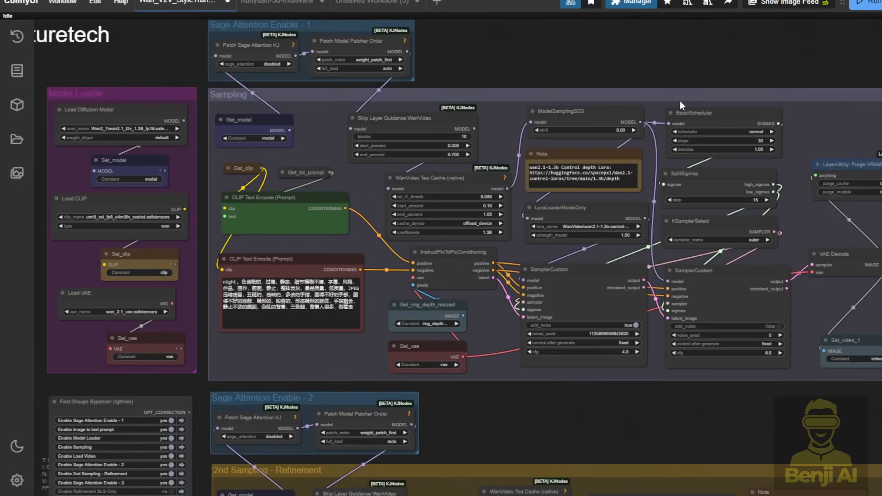
scroll(604, 125, "up", 5)
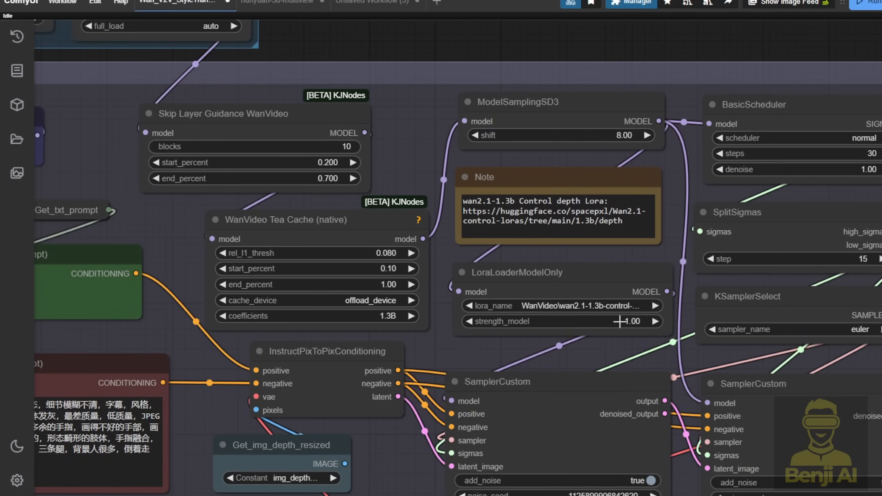
left_click_drag(664, 328, 662, 326)
scroll(646, 358, "down", 10)
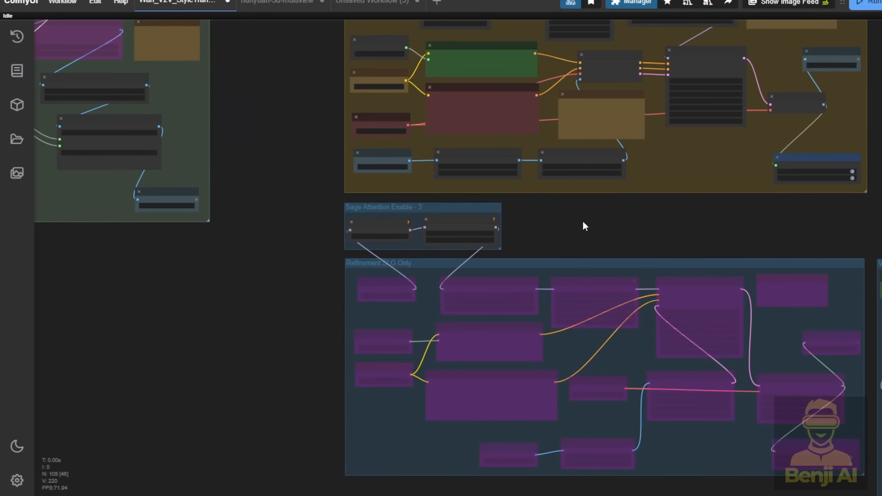
Step: Examine the 2nd Sampling - Refinement group's tile LoRA, blur and KSampler settings, followed by the bypassed Refinement SLG Only group
left_click_drag(582, 221, 590, 315)
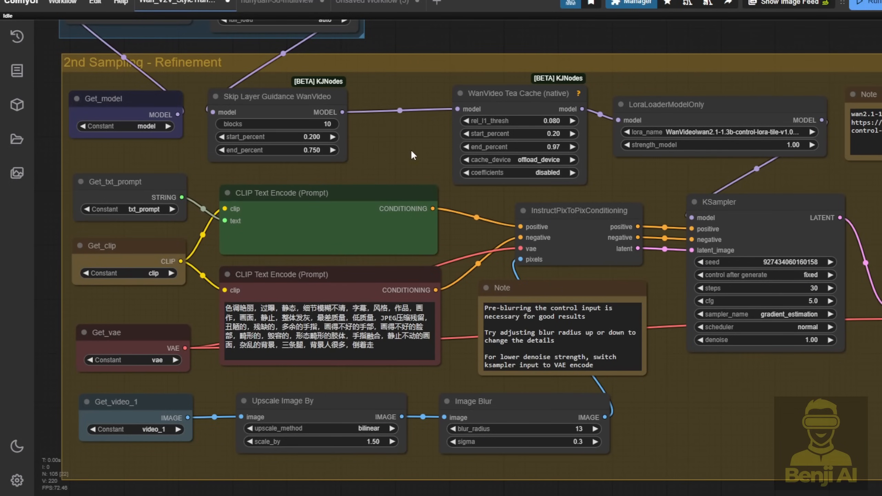
scroll(721, 392, "down", 4)
left_click_drag(716, 459, 672, 289)
scroll(674, 345, "down", 1)
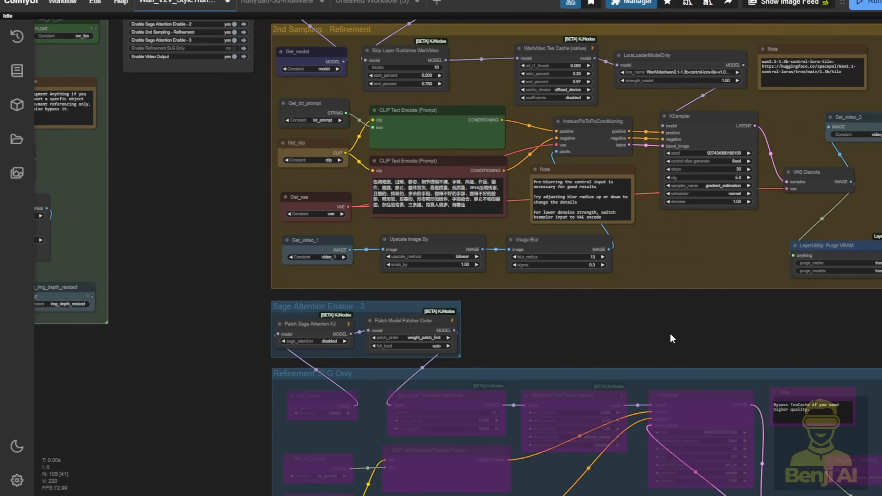
left_click_drag(669, 332, 612, 127)
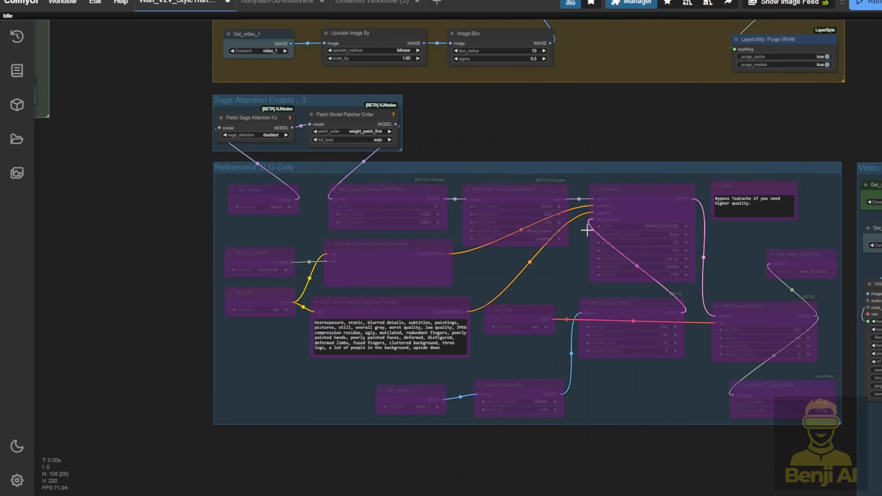
left_click_drag(437, 107, 516, 109)
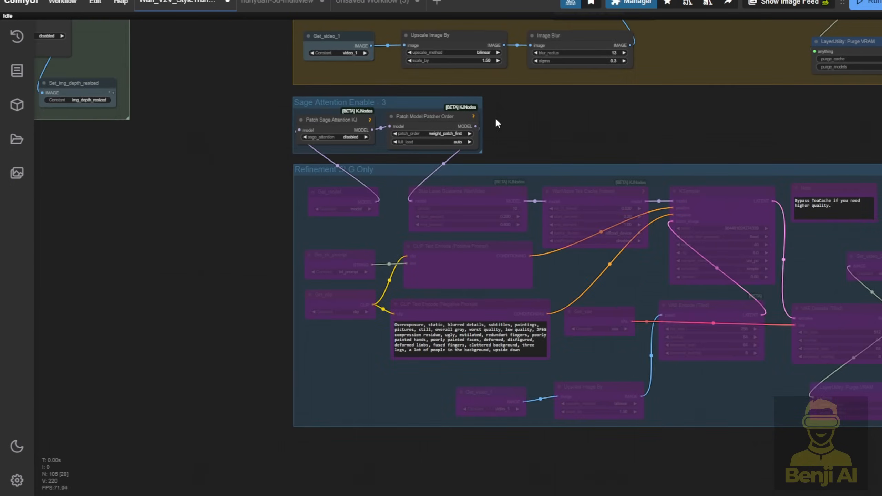
Step: Set the Refinement SLG Only group's nodes to Always temporarily, inspect its KSampler and tiled VAE settings, and reopen the group's options
scroll(495, 117, "up", 4)
right_click(553, 356)
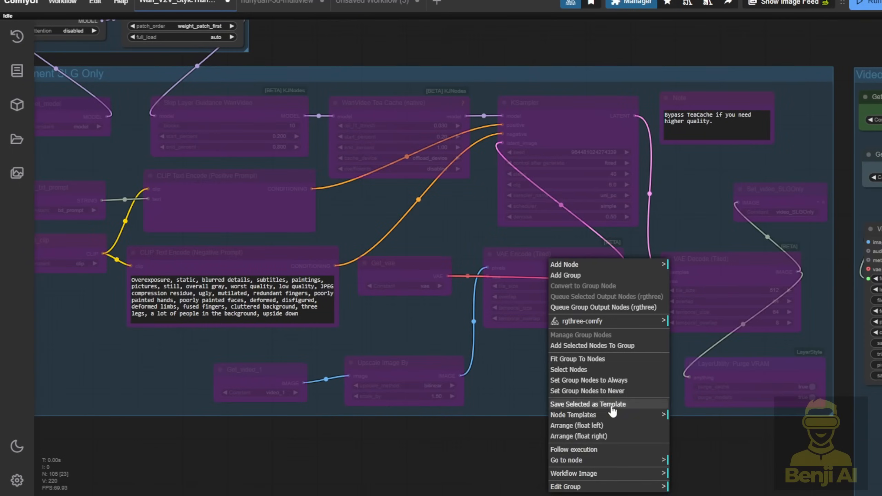
left_click(591, 380)
scroll(647, 238, "up", 3)
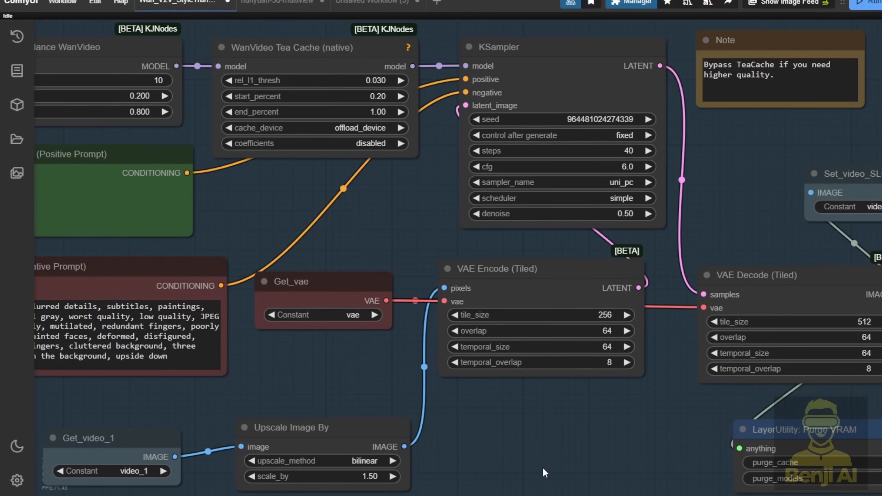
scroll(535, 435, "down", 2)
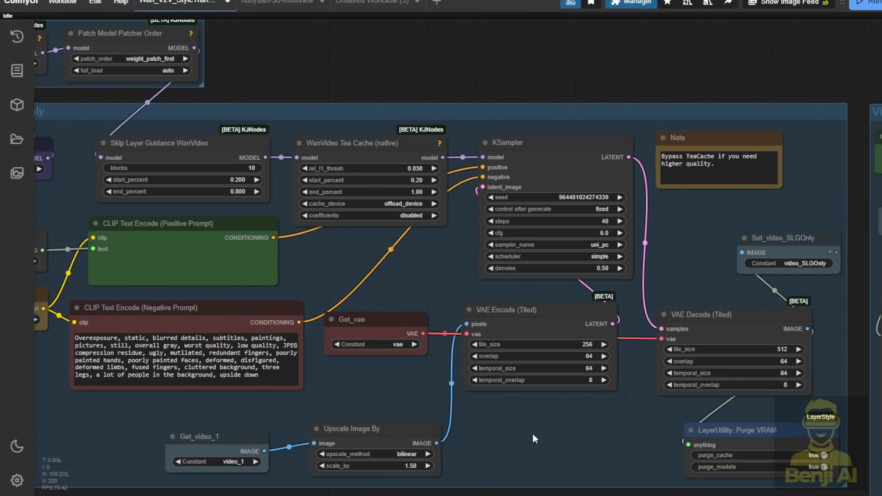
right_click(533, 435)
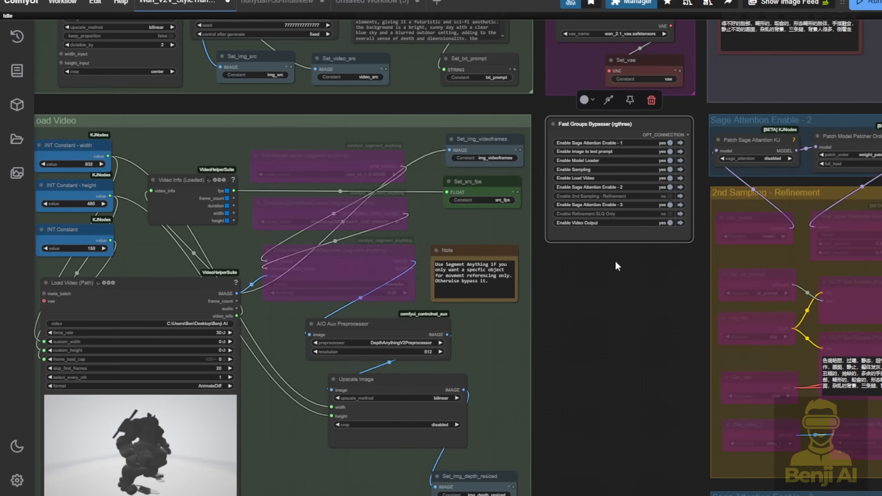
Step: Review the image to text prompt group and scrub the mech character's rotation video back toward its start
left_click_drag(663, 262, 708, 483)
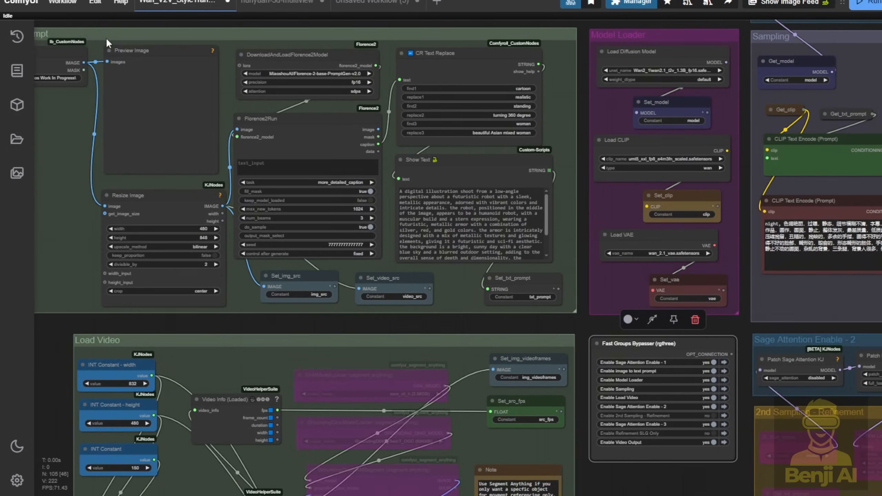
left_click_drag(62, 177, 117, 181)
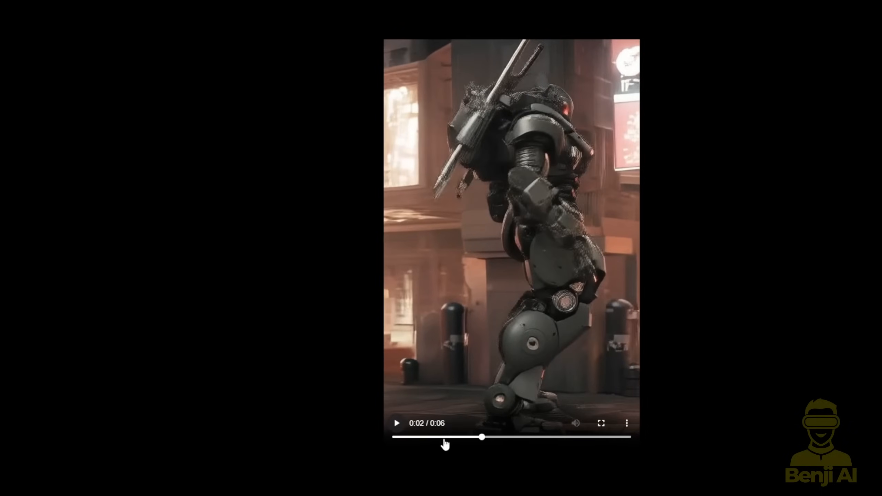
left_click_drag(445, 444, 420, 441)
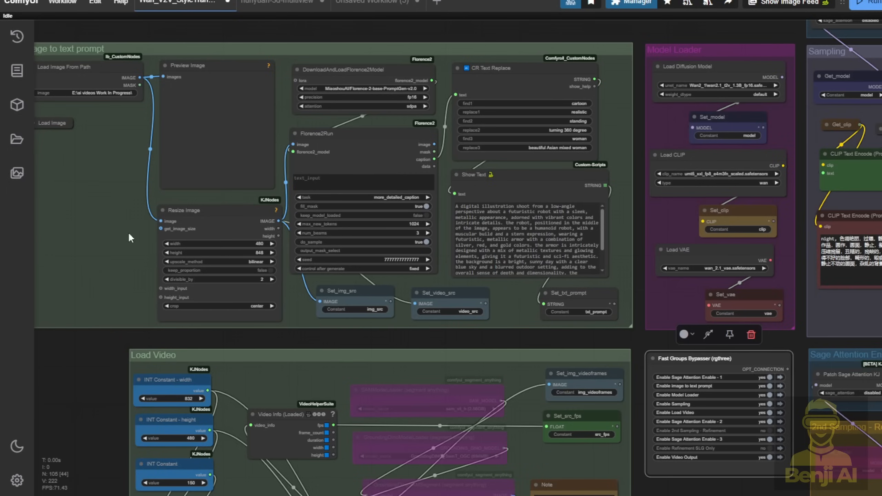
Step: Run the V2V style transfer workflow with the style image from the Load Image From Path node
left_click_drag(128, 231, 262, 250)
scroll(264, 175, "up", 8)
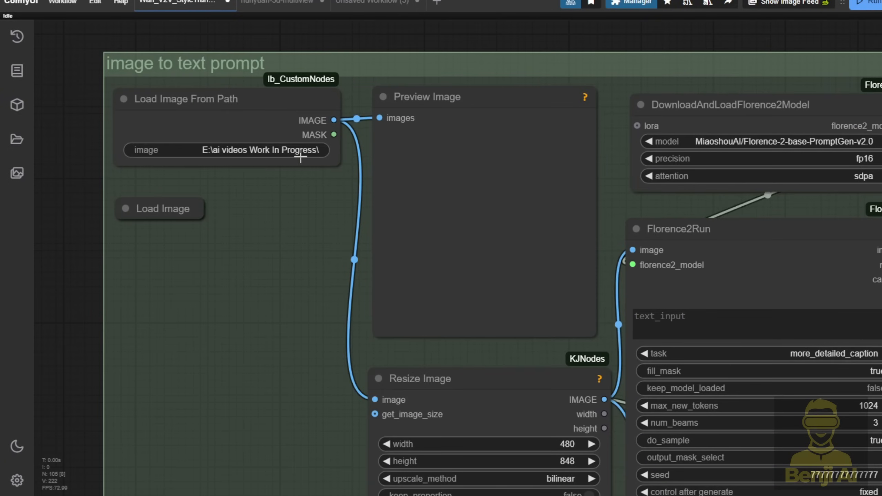
left_click(865, 4)
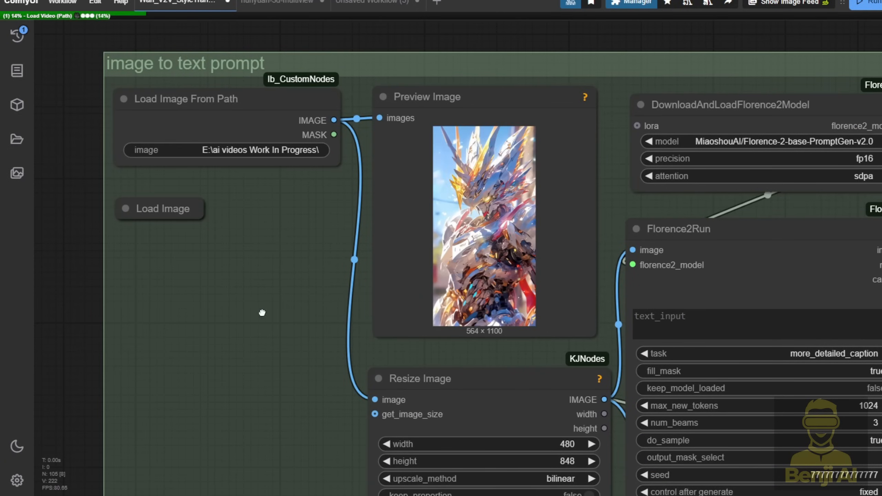
left_click_drag(262, 313, 183, 283)
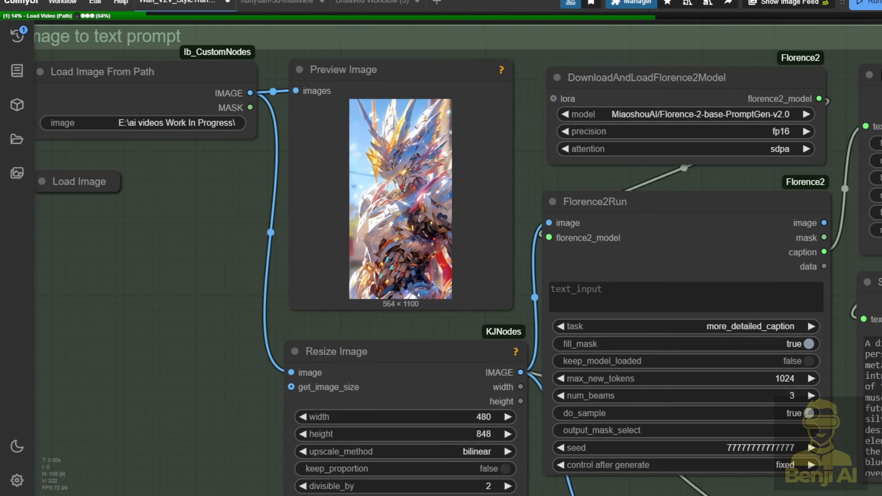
Step: Follow the run through the Load Video preview, AIO Aux Preprocessor depth pass, and sampling groups
scroll(486, 183, "up", 4)
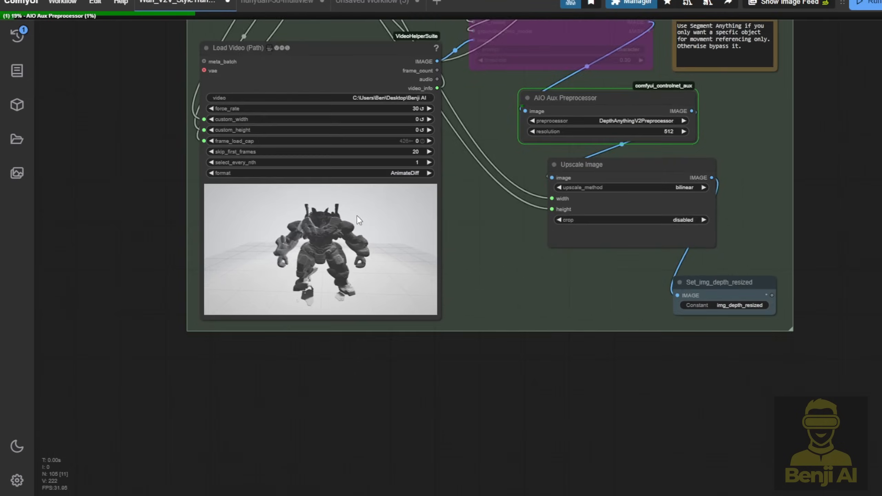
scroll(321, 210, "up", 3)
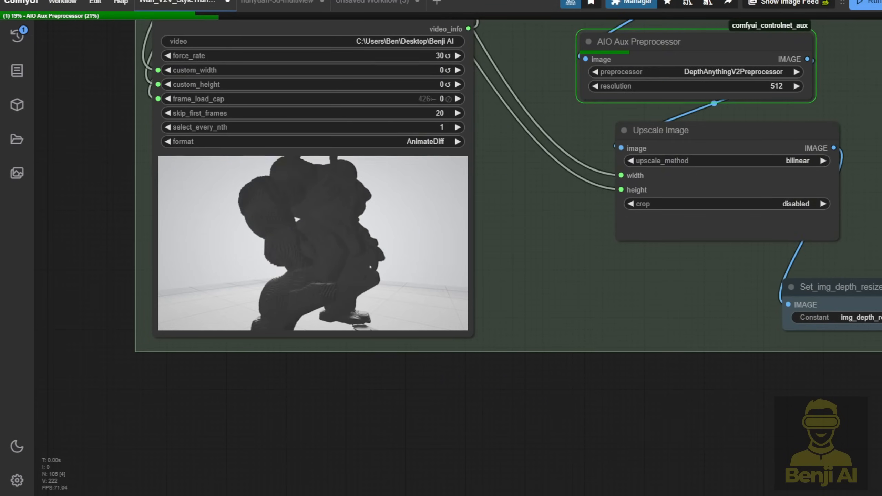
scroll(878, 146, "down", 6)
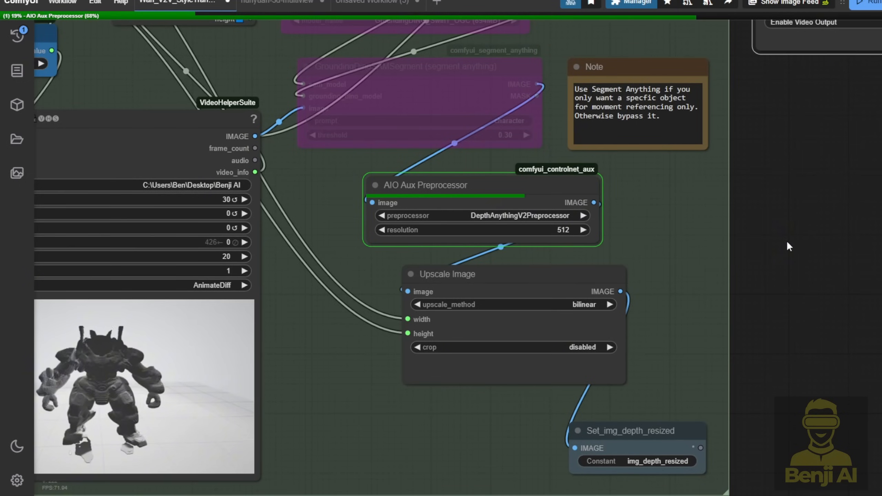
scroll(834, 186, "down", 7)
left_click_drag(807, 200, 314, 432)
scroll(757, 264, "down", 2)
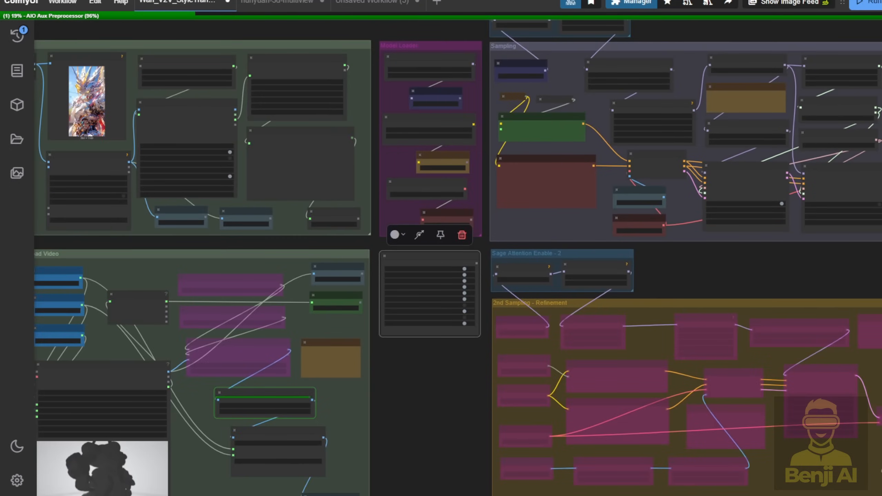
scroll(879, 275, "down", 1)
left_click_drag(879, 275, 825, 60)
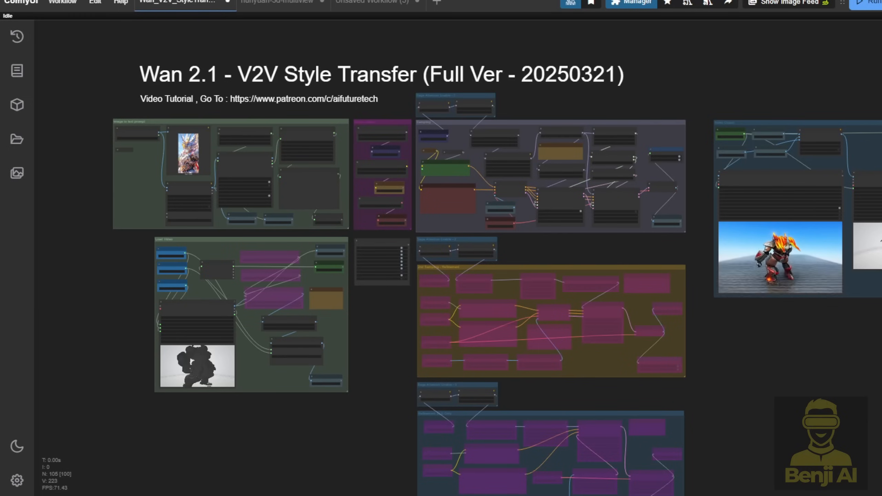
Step: Compare the source turntable with the stylized output and enlarge the side-by-side comparison video node in the Video Output group
left_click_drag(803, 337, 709, 389)
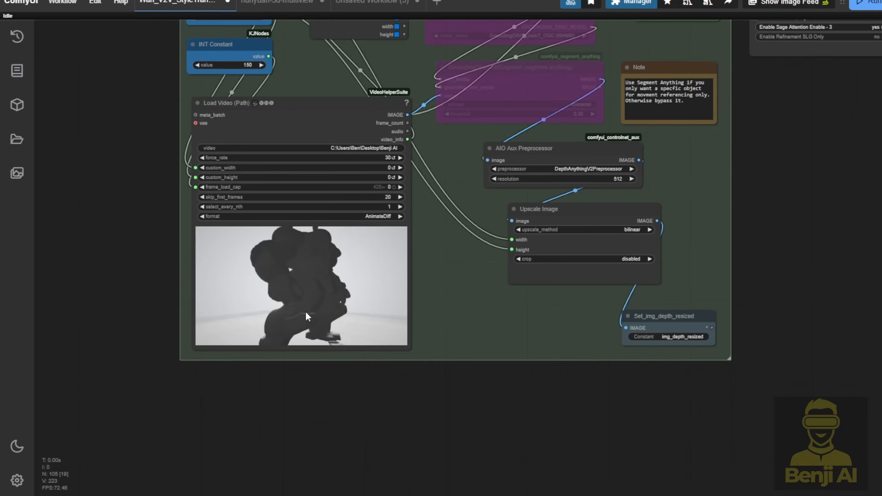
scroll(320, 265, "down", 5)
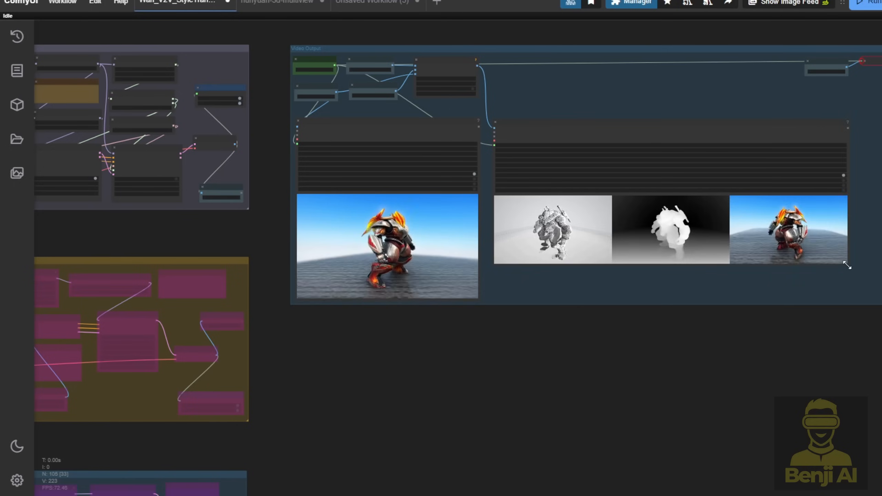
left_click_drag(849, 268, 881, 295)
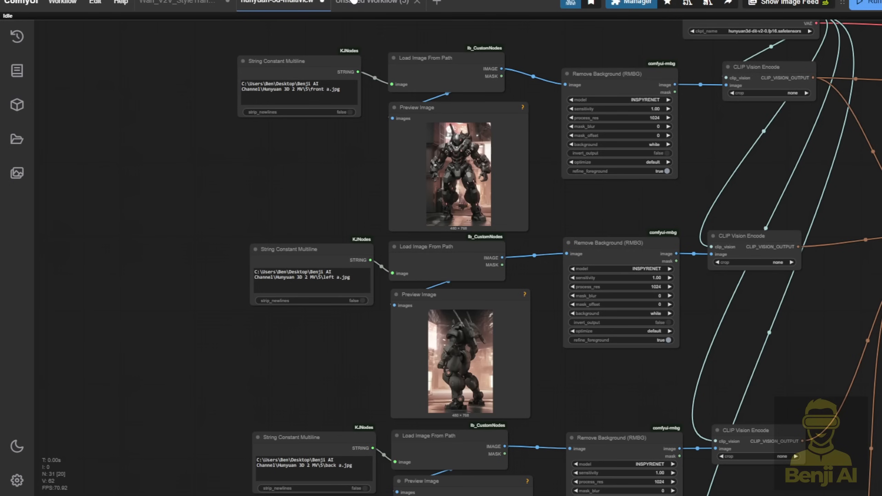
Step: In the hunyuan-3d-multiview workflow, connect the Hunyuan3Dv2ConditioningMultiView positive and negative outputs to the matching KSampler inputs
left_click_drag(881, 138, 399, 236)
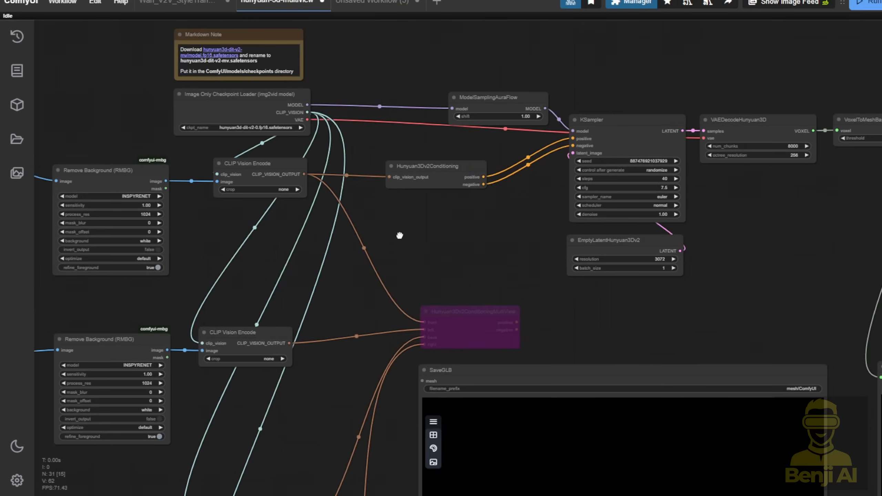
left_click_drag(515, 322, 573, 138)
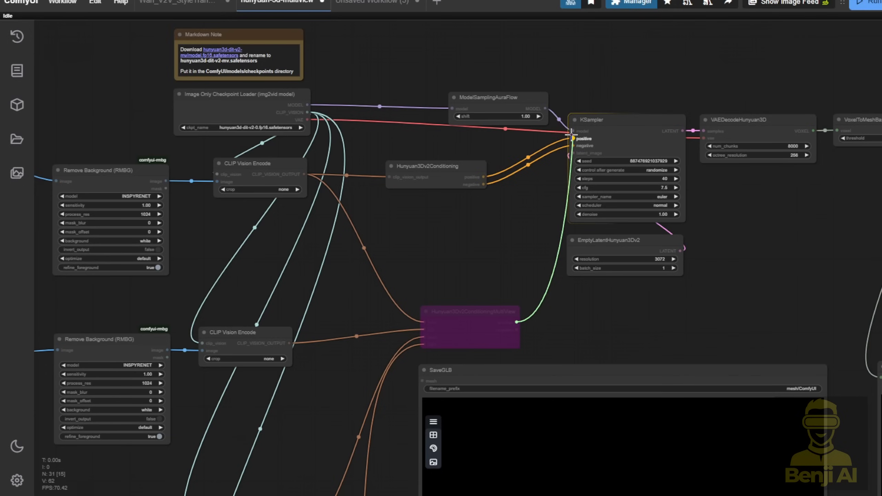
left_click_drag(517, 330, 558, 287)
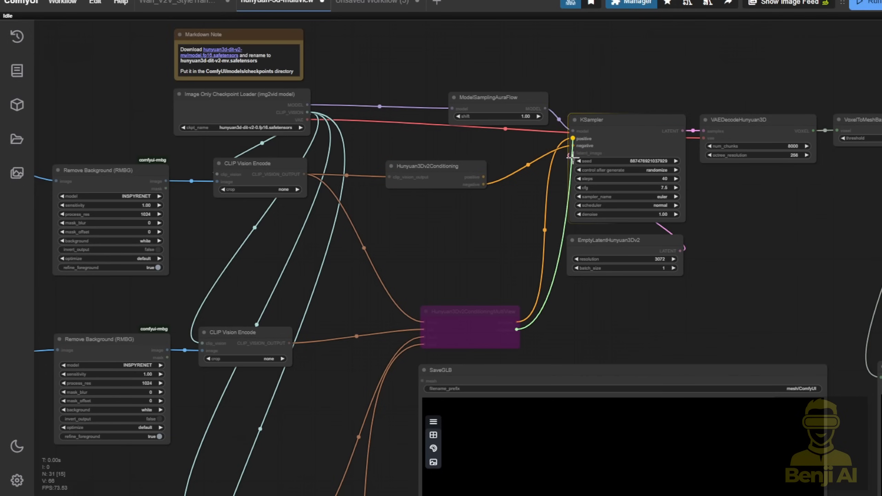
left_click_drag(571, 159, 574, 145)
Step: Bypass the single-view Hunyuan3Dv2Conditioning node and re-enable the Hunyuan3Dv2ConditioningMultiView node
right_click(441, 171)
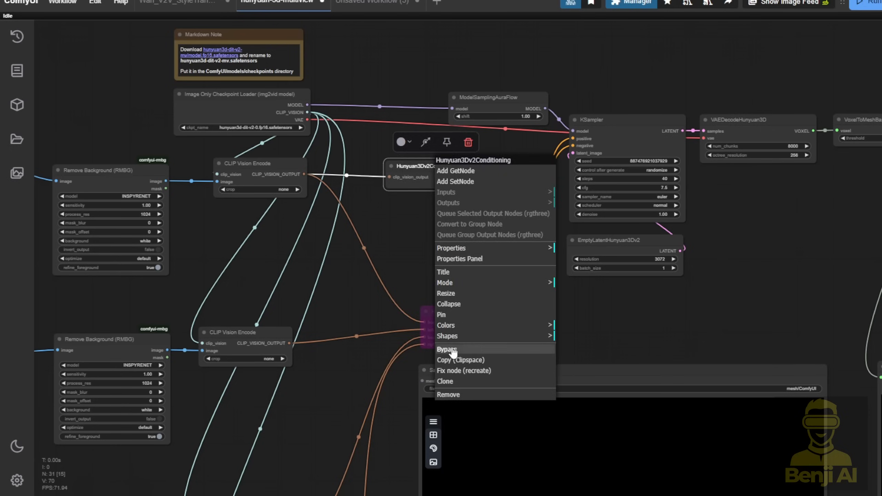
left_click(448, 350)
right_click(467, 324)
left_click(500, 442)
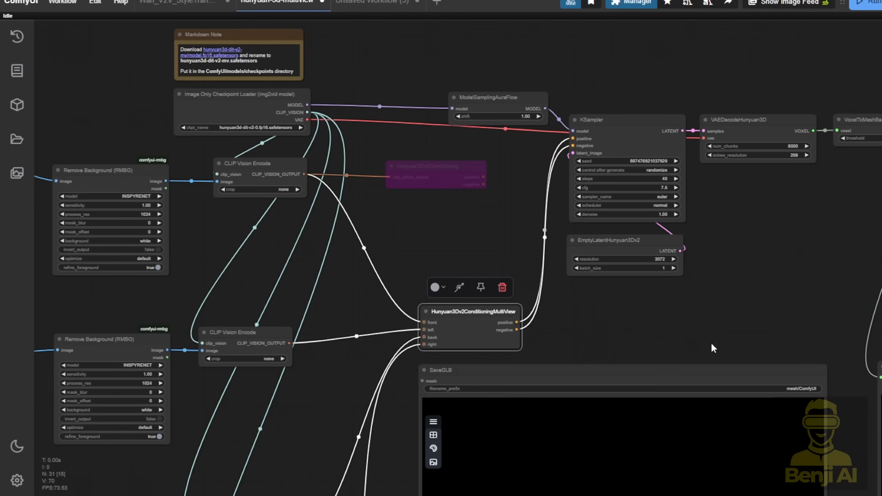
Step: Move the mesh link to the SaveGLB node below the multi-view conditioning node and run the workflow
left_click_drag(878, 378, 426, 381)
left_click(877, 4)
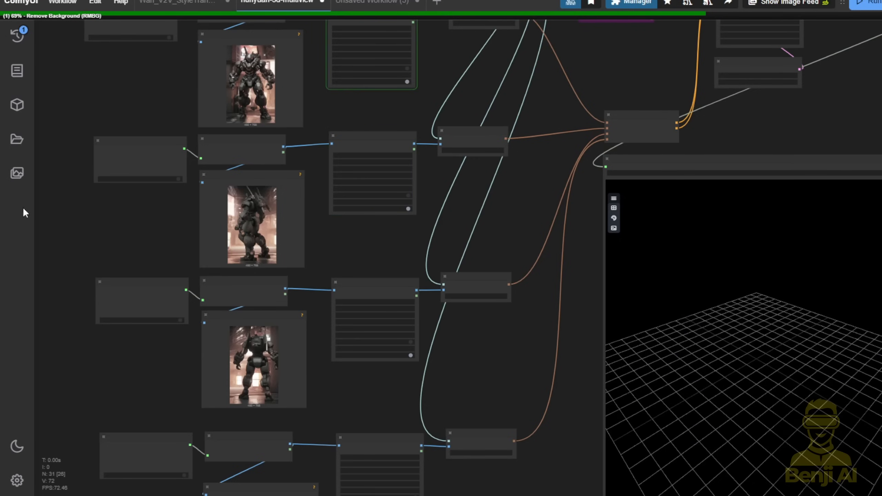
Step: Orbit the generated multi-view mech mesh in the SaveGLB viewer and inspect its surface up close
scroll(483, 358, "down", 3)
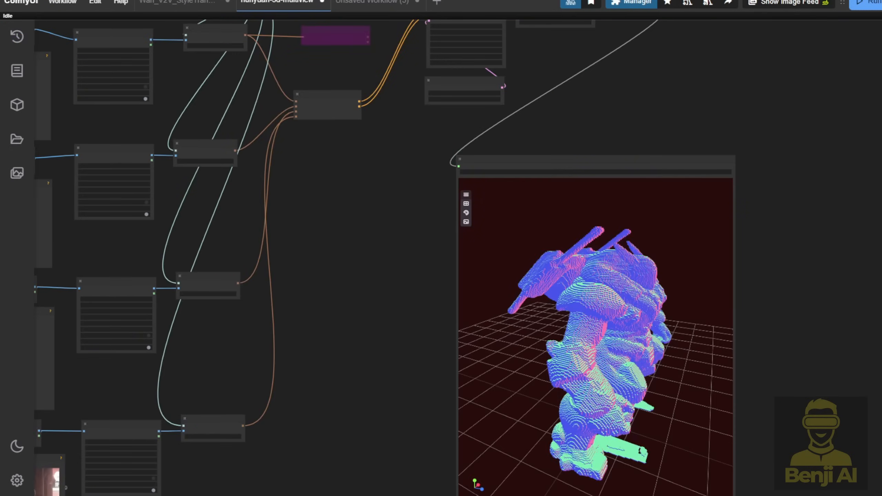
left_click_drag(541, 313, 517, 292)
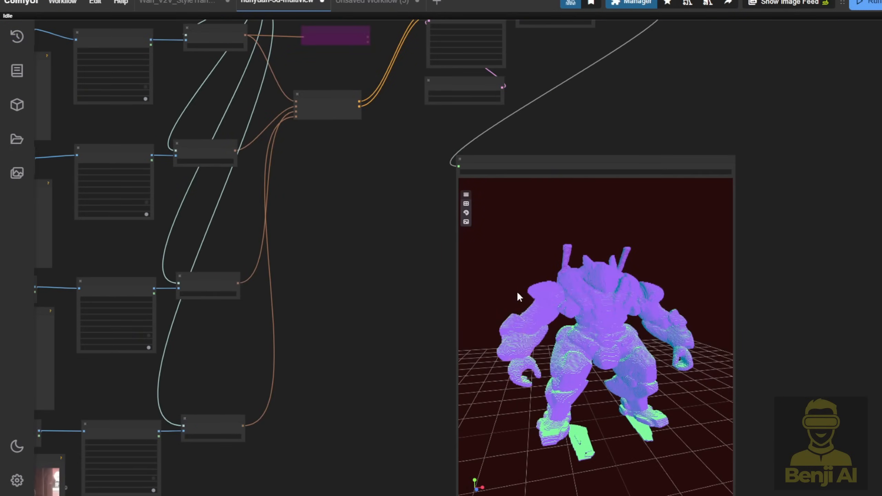
scroll(552, 315, "up", 5)
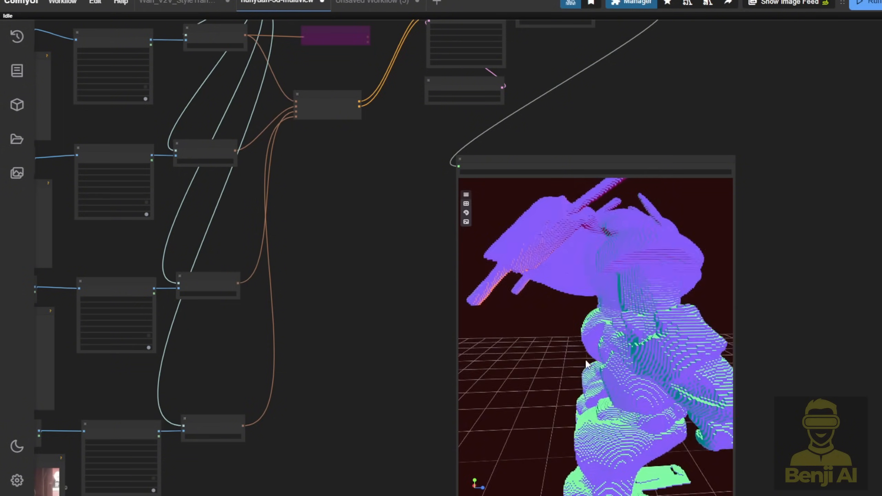